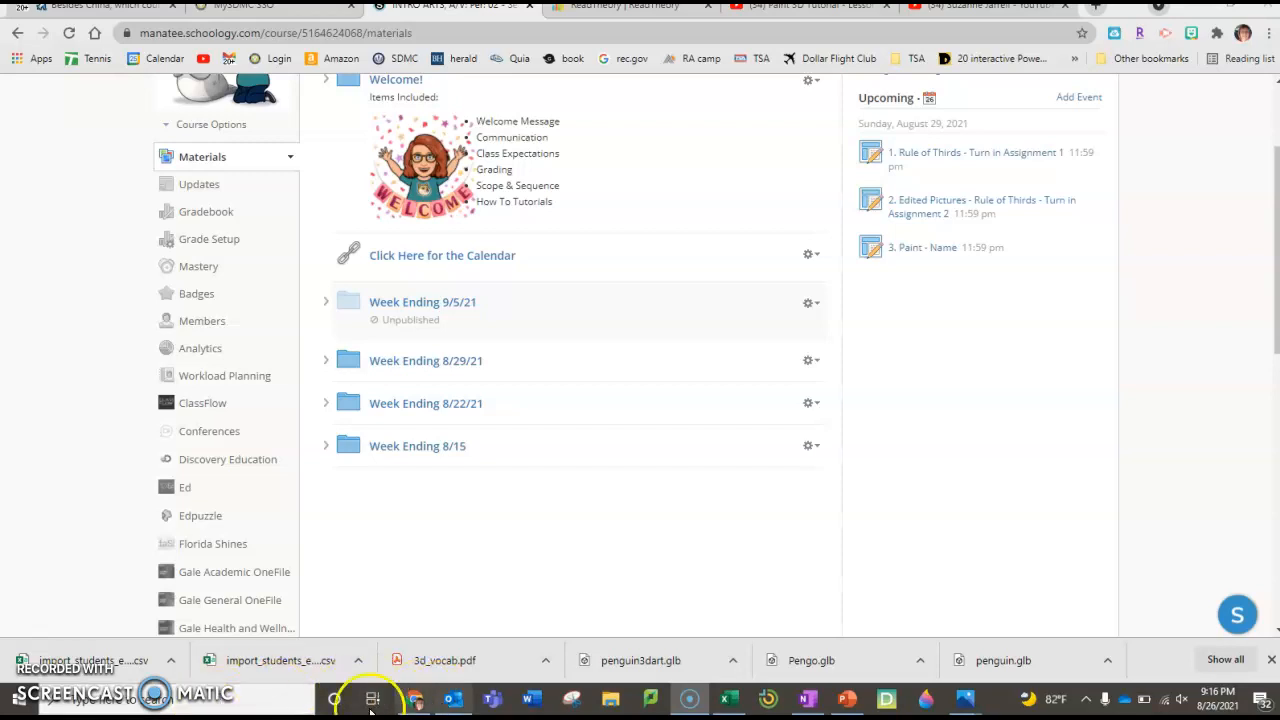
Search Windows for "paint" and open the Paint app.
click(228, 706)
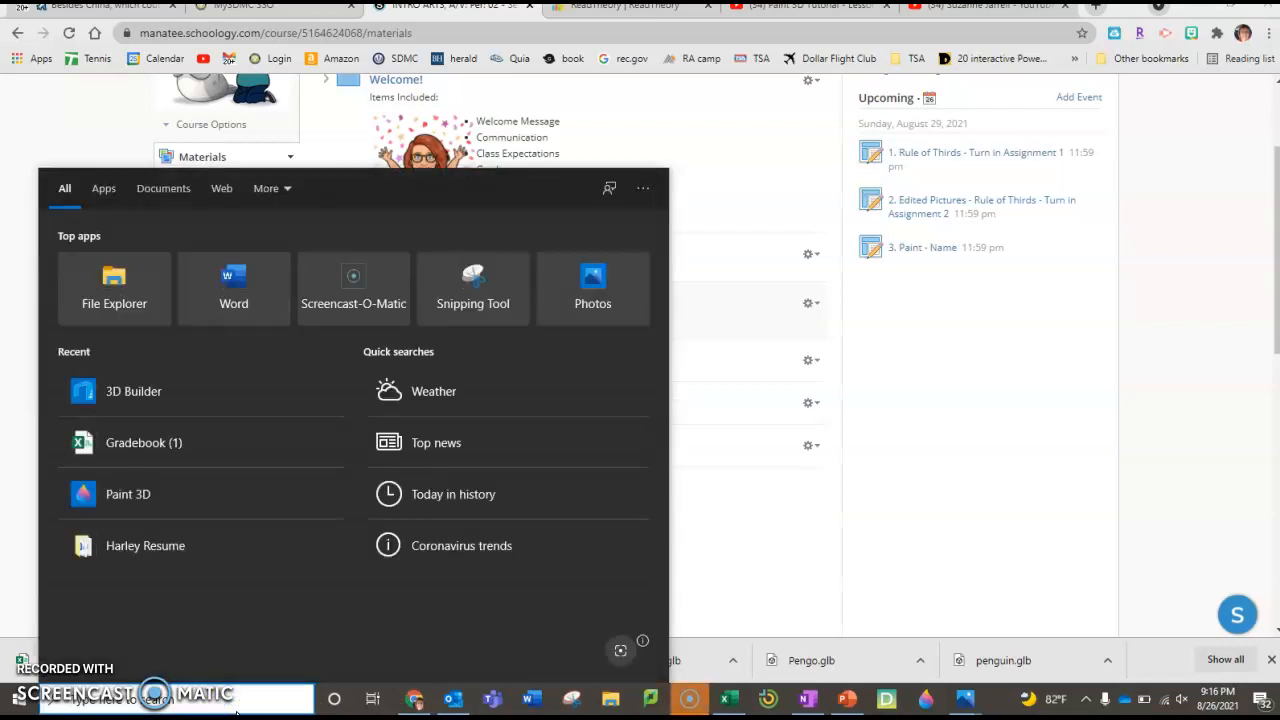
text(paint)
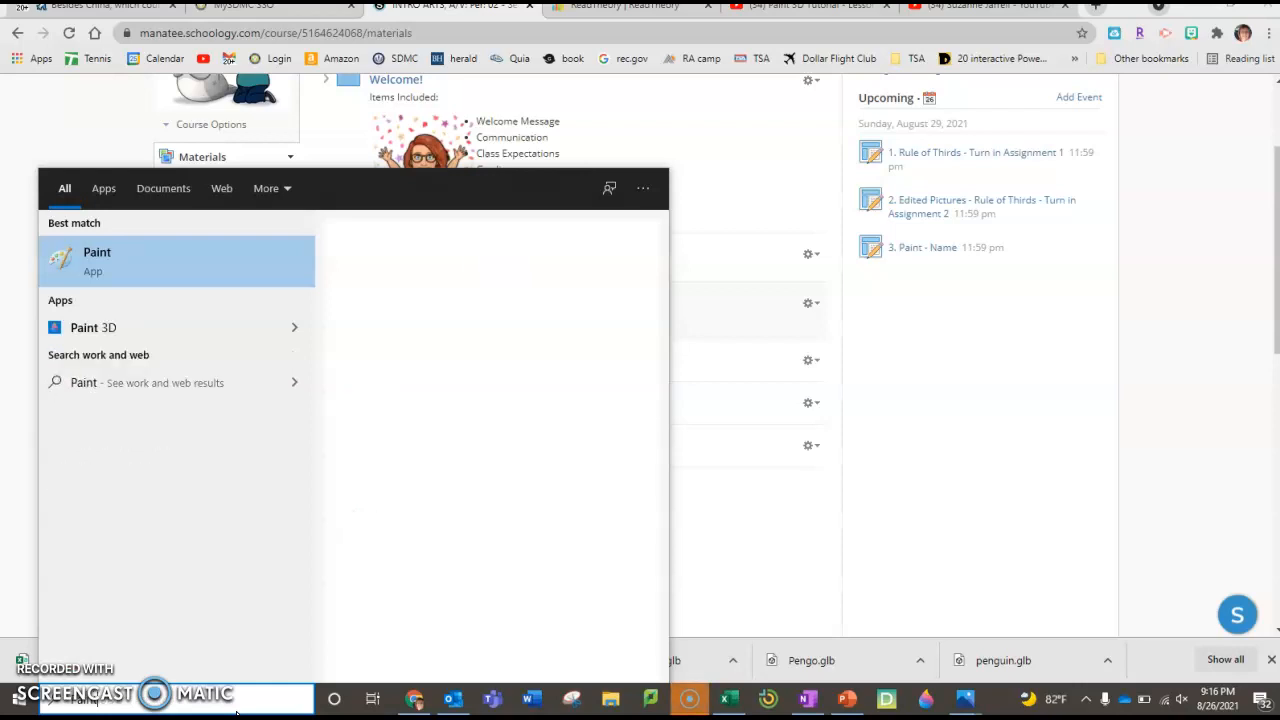
click(62, 264)
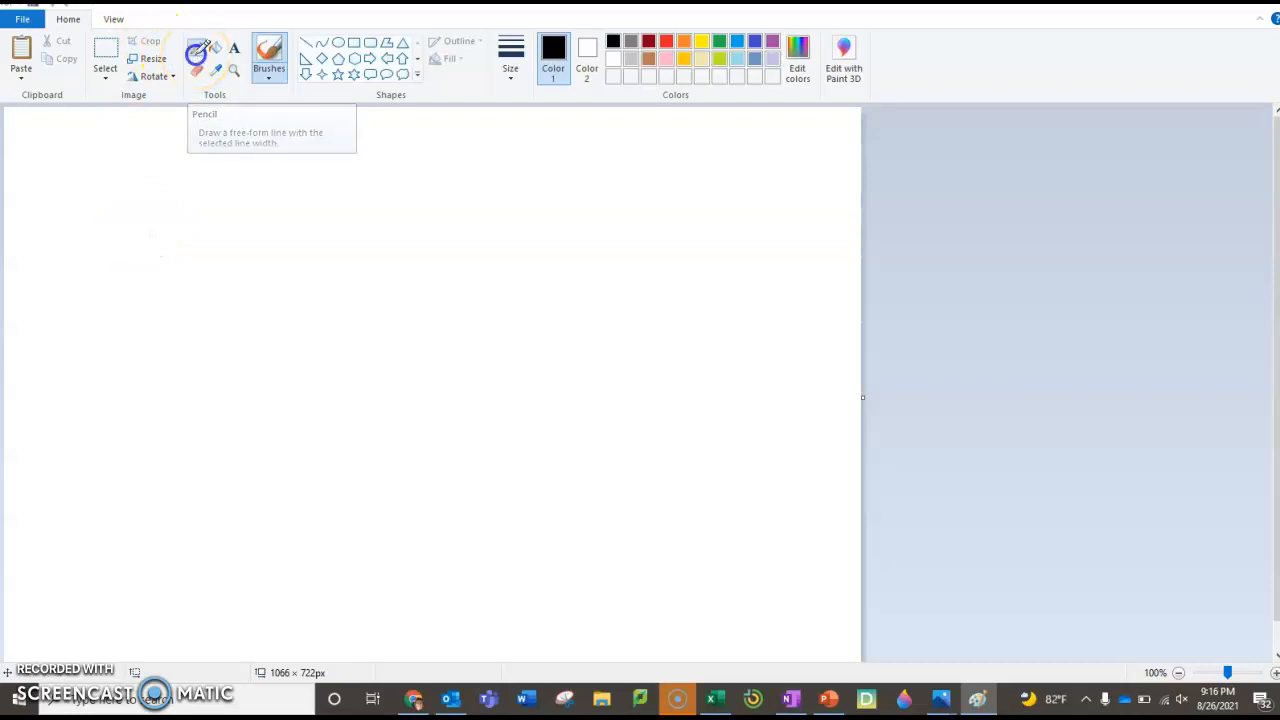
Scribble a thin black freehand line with the Pencil, and a second one over it at the thickest line size.
click(196, 52)
mouse_move(47, 264)
mouse_down()
mouse_move(77, 268)
mouse_move(121, 224)
mouse_move(148, 253)
mouse_move(322, 207)
mouse_move(398, 228)
mouse_move(550, 194)
mouse_move(597, 260)
mouse_move(544, 191)
mouse_move(331, 299)
mouse_move(117, 272)
mouse_move(429, 306)
mouse_move(356, 340)
mouse_move(168, 344)
mouse_move(493, 262)
mouse_move(402, 179)
mouse_move(208, 215)
mouse_move(143, 171)
mouse_move(286, 209)
mouse_up()
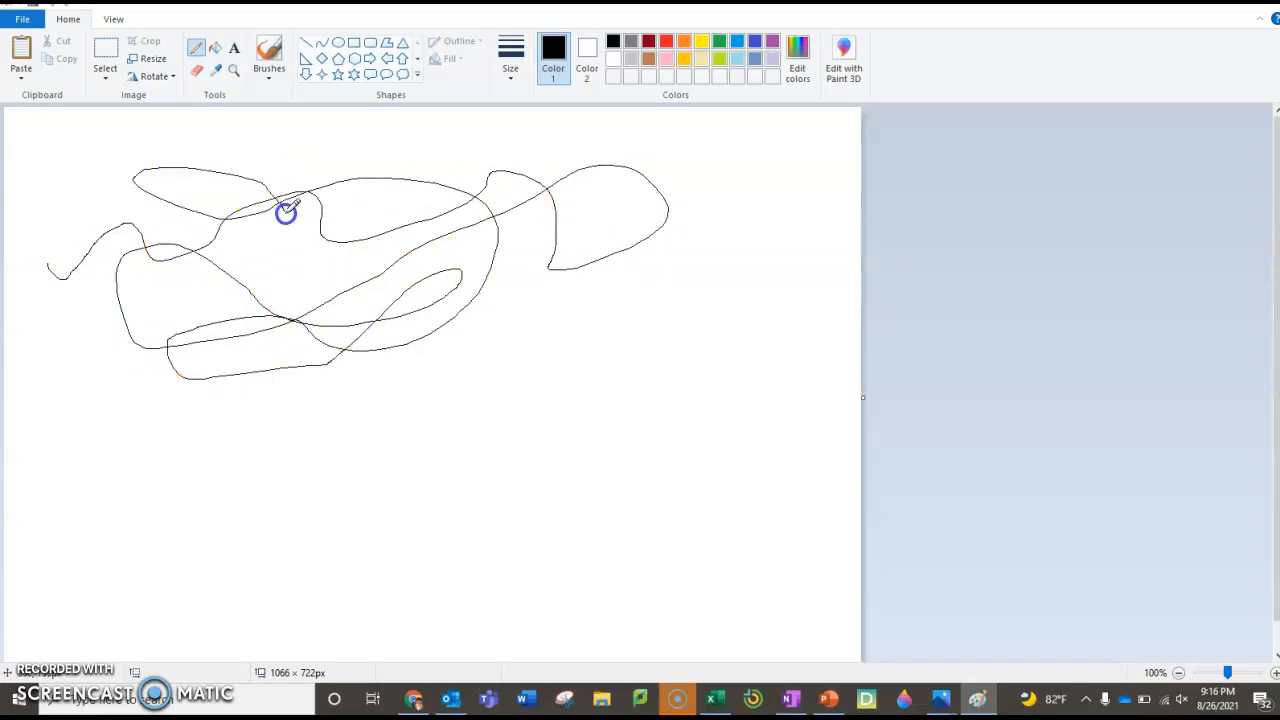
click(509, 78)
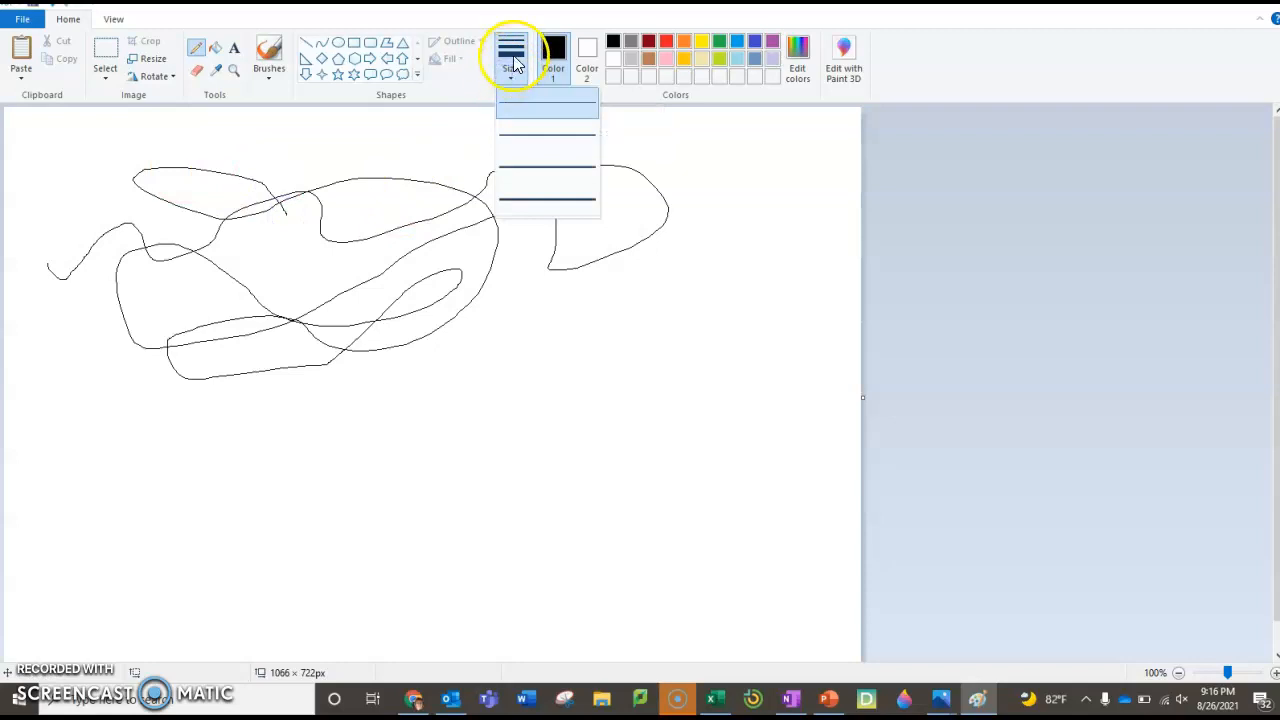
click(534, 196)
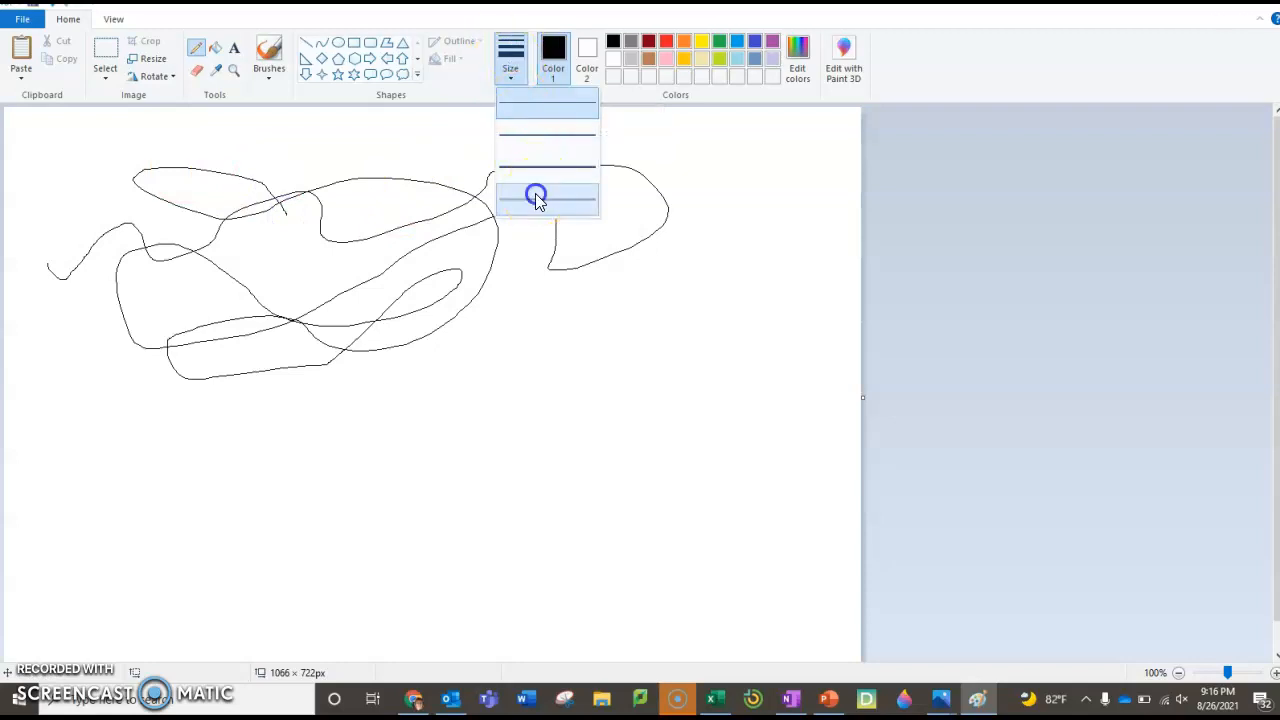
mouse_move(594, 292)
mouse_down()
mouse_move(587, 262)
mouse_move(505, 230)
mouse_move(400, 293)
mouse_move(165, 285)
mouse_move(192, 192)
mouse_move(355, 247)
mouse_move(563, 240)
mouse_move(525, 146)
mouse_move(357, 219)
mouse_move(221, 367)
mouse_move(180, 311)
mouse_move(340, 277)
mouse_move(520, 340)
mouse_up()
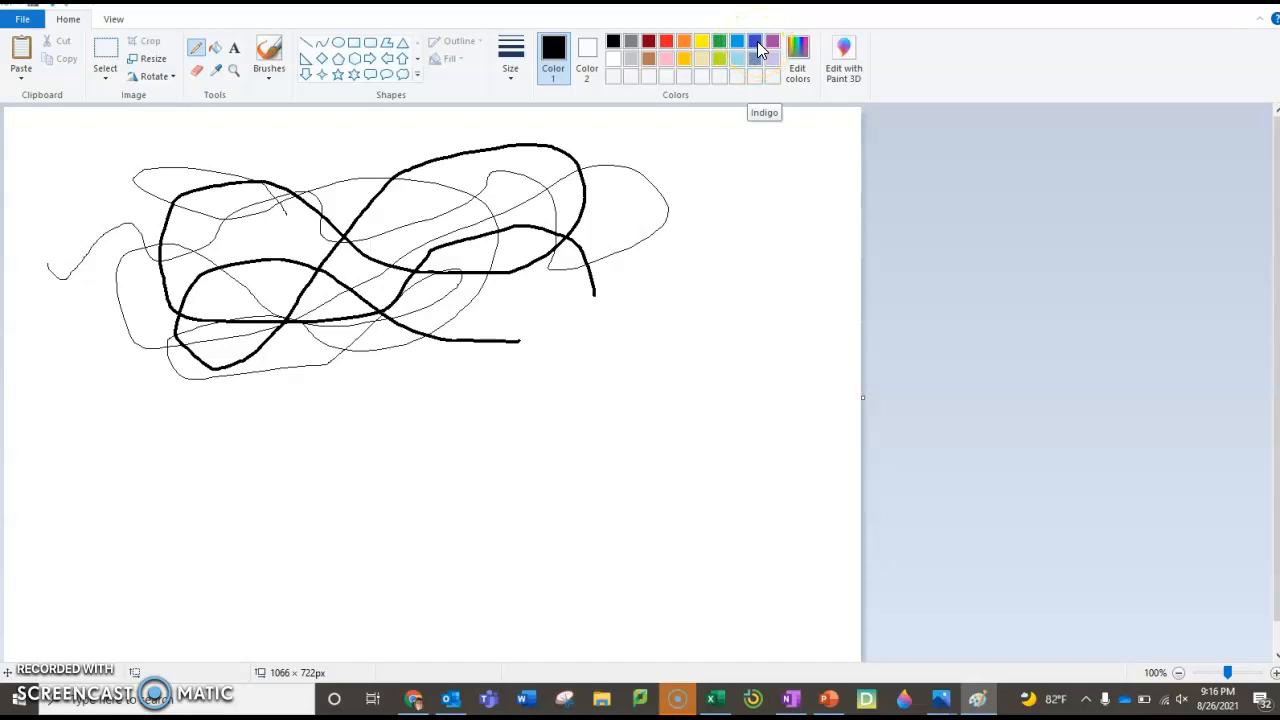
Write a name freehand in indigo below the black scribbles, using the Pencil at the third line size.
click(759, 51)
click(563, 80)
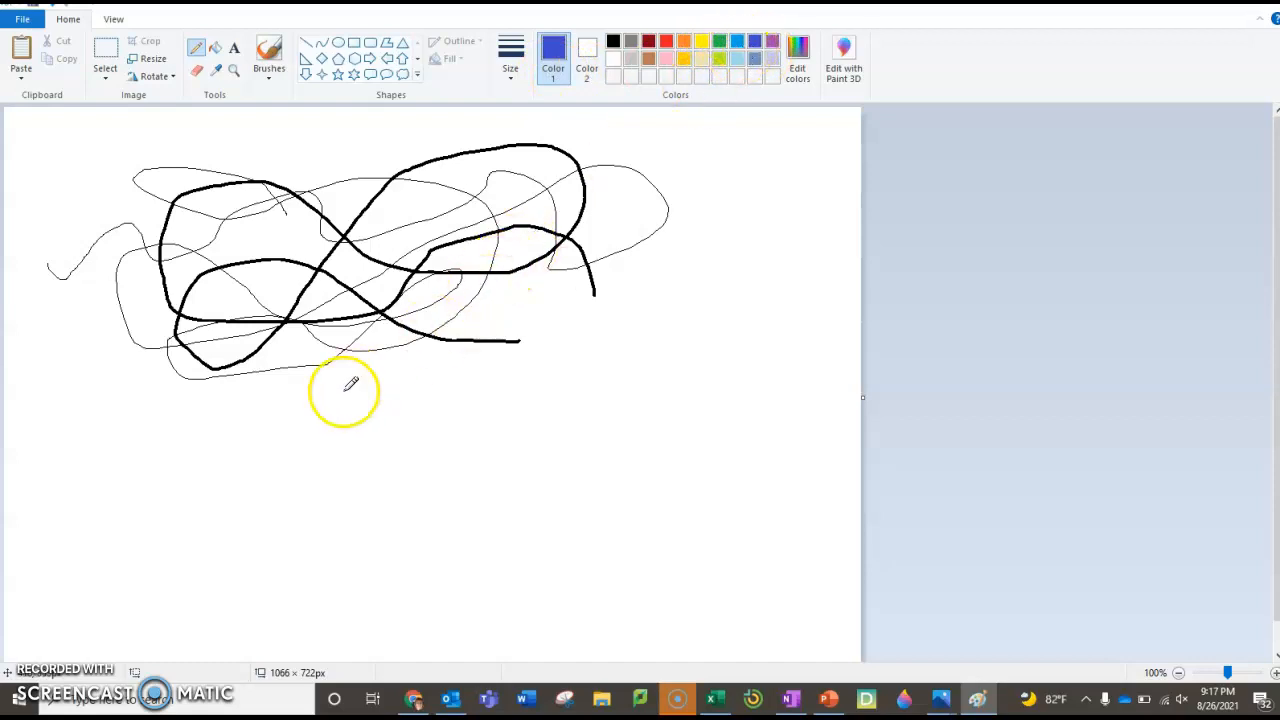
click(511, 87)
click(526, 166)
mouse_move(34, 545)
mouse_down()
mouse_move(166, 449)
mouse_move(166, 378)
mouse_move(159, 450)
mouse_move(126, 516)
mouse_move(77, 458)
mouse_move(110, 488)
mouse_move(162, 480)
mouse_move(184, 438)
mouse_move(175, 503)
mouse_move(206, 460)
mouse_move(200, 502)
mouse_move(253, 450)
mouse_move(248, 497)
mouse_move(289, 496)
mouse_move(118, 562)
mouse_move(351, 436)
mouse_move(172, 468)
mouse_move(300, 528)
mouse_move(416, 425)
mouse_up()
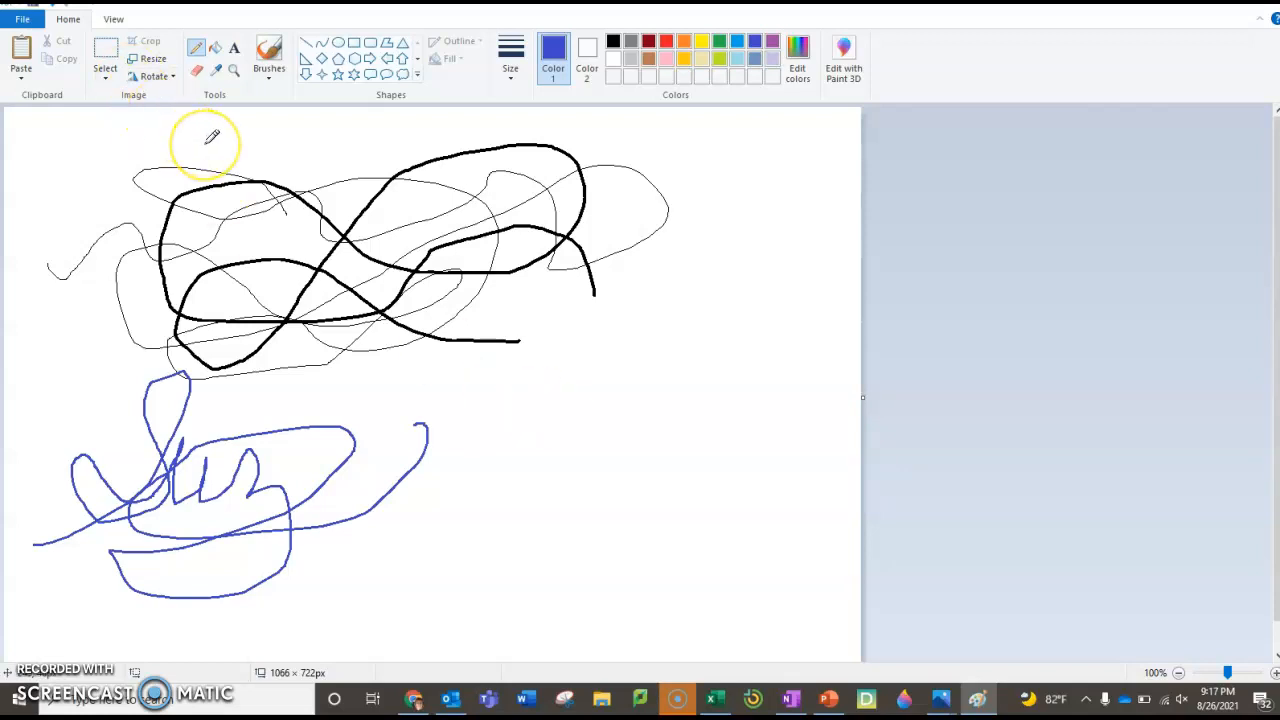
Erase parts of the black scribbles and the blue handwriting using the Eraser at its largest size.
click(196, 74)
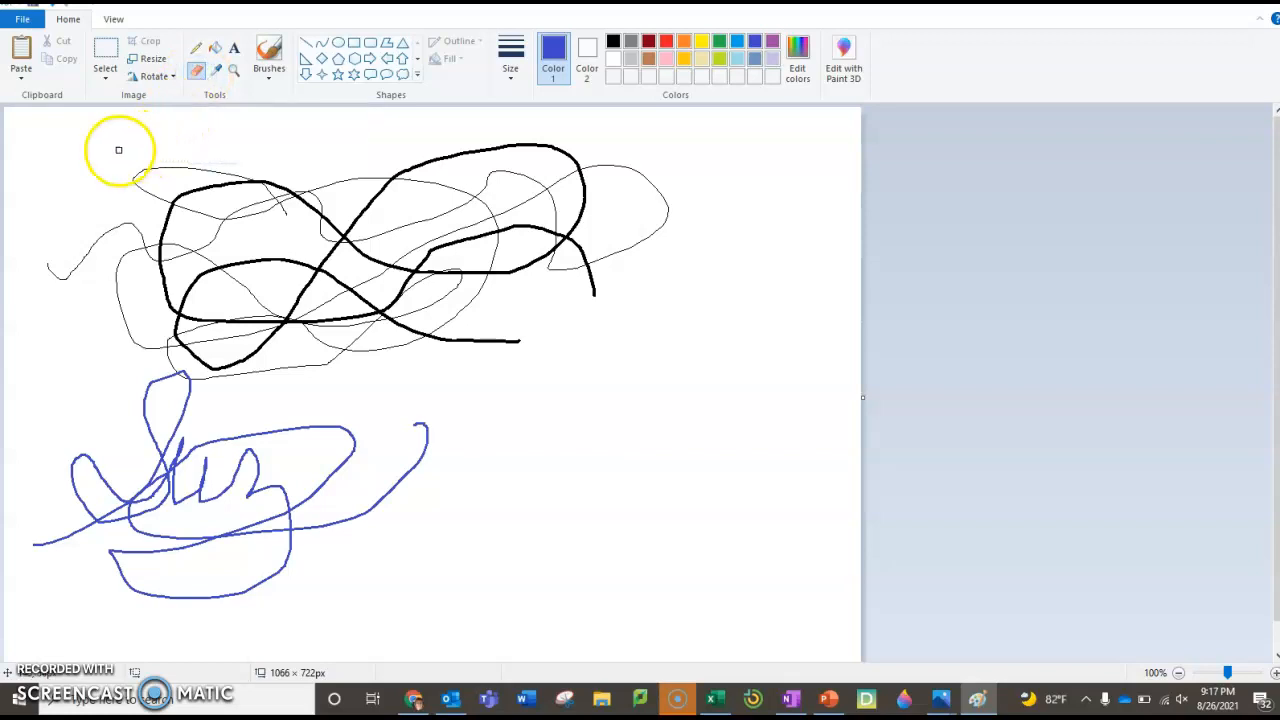
click(510, 72)
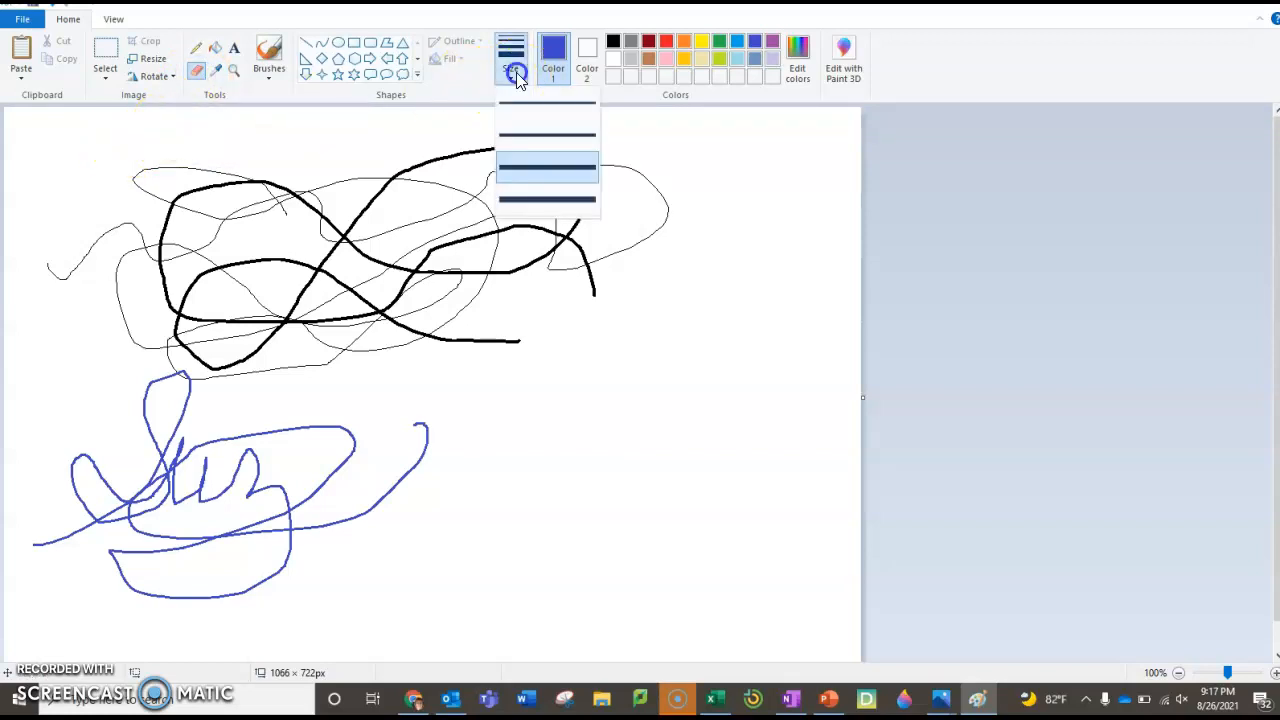
click(536, 201)
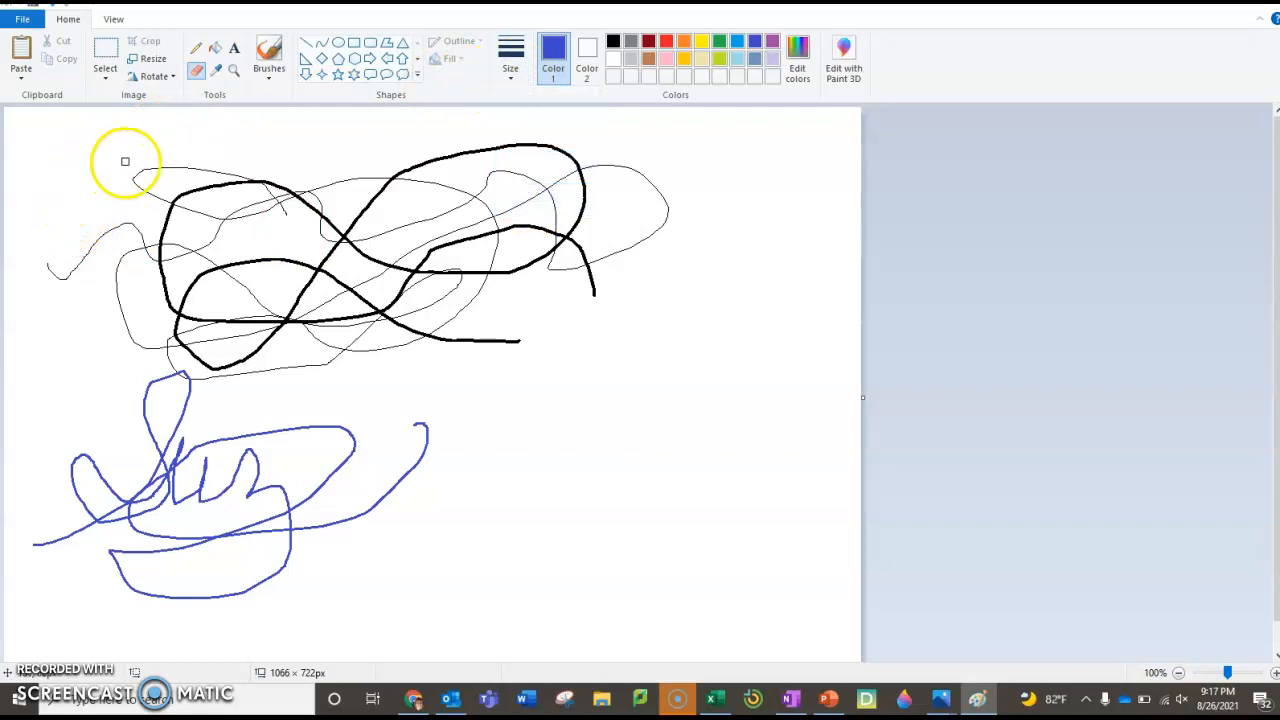
drag(200, 166, 134, 210)
mouse_move(283, 177)
mouse_down()
mouse_move(391, 200)
mouse_move(380, 283)
mouse_move(516, 277)
mouse_move(283, 451)
mouse_move(371, 528)
mouse_move(488, 553)
mouse_move(128, 520)
mouse_move(177, 400)
mouse_move(297, 374)
mouse_move(131, 339)
mouse_move(64, 176)
mouse_up()
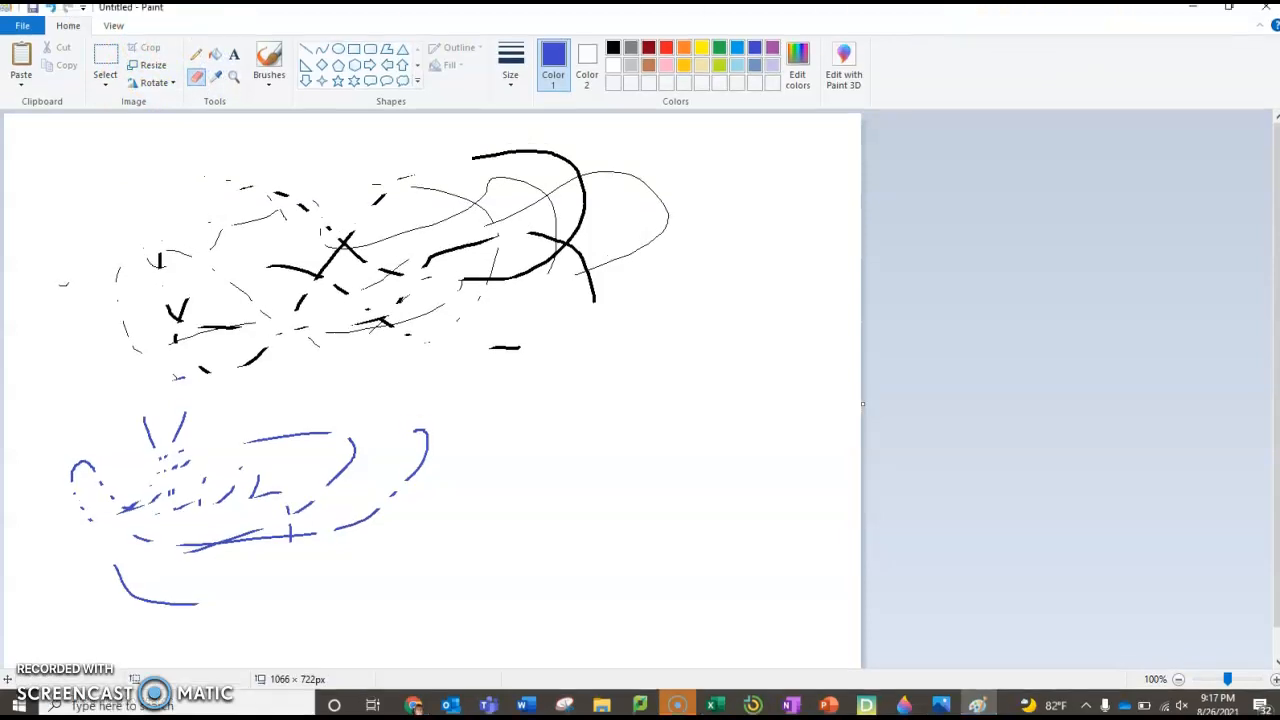
Undo the erasing and all the pencil strokes, and redo the two black scribbles and the blue handwriting.
click(53, 14)
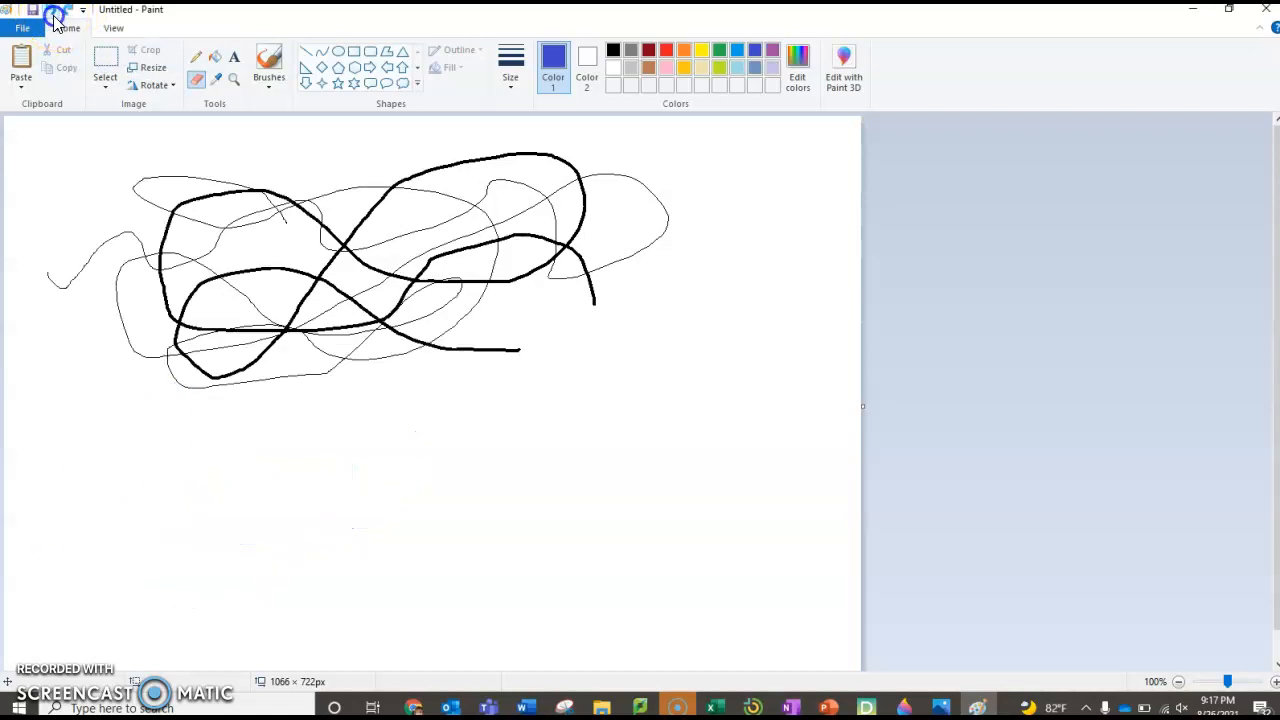
click(53, 14)
click(53, 14)
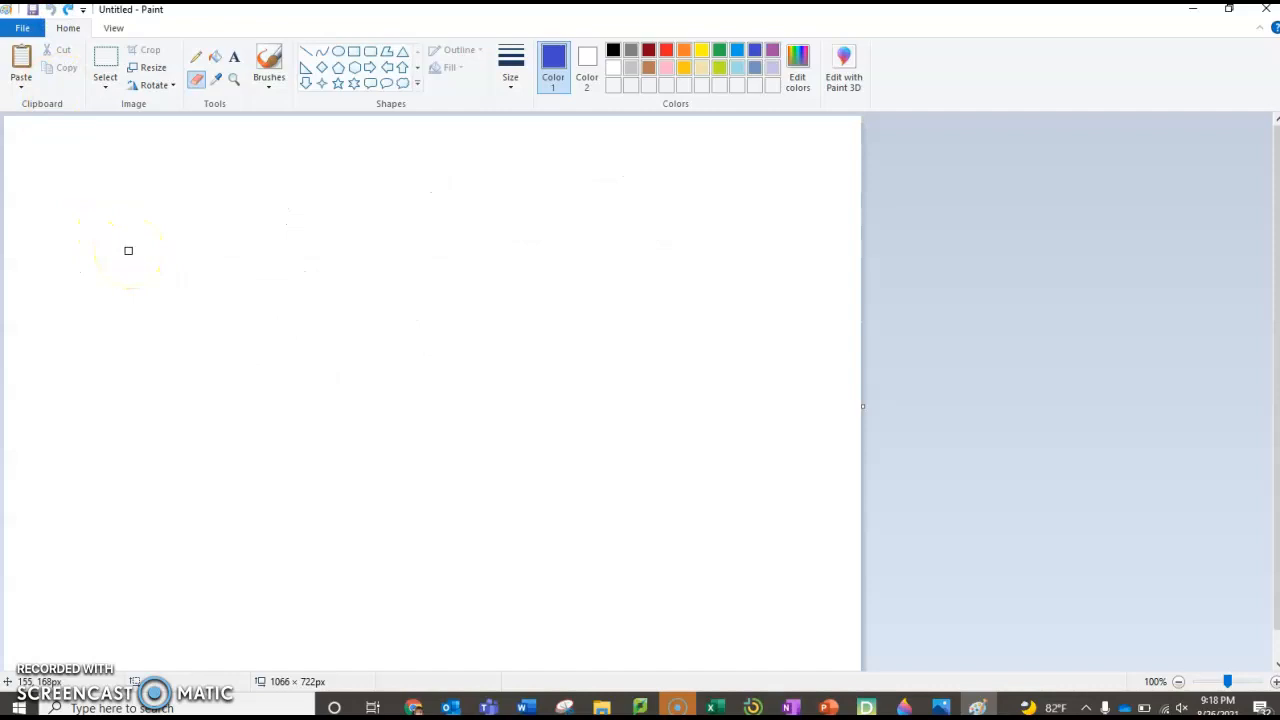
click(69, 11)
click(69, 11)
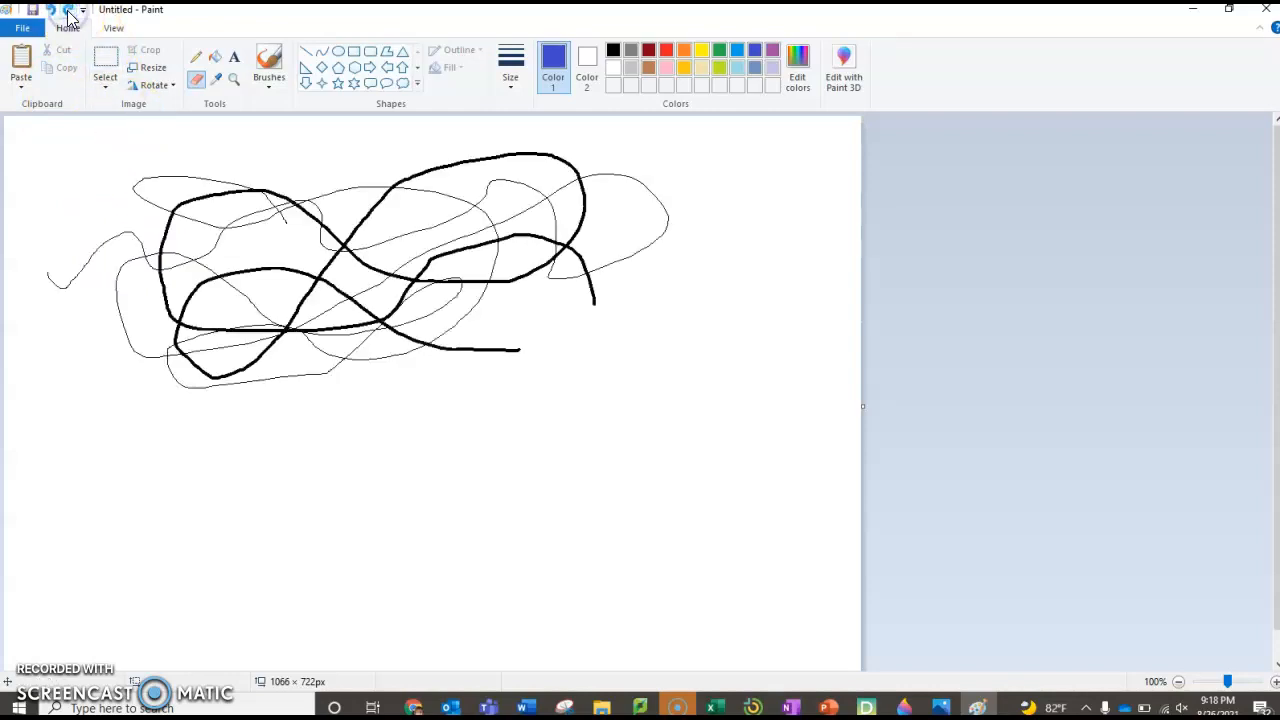
click(69, 11)
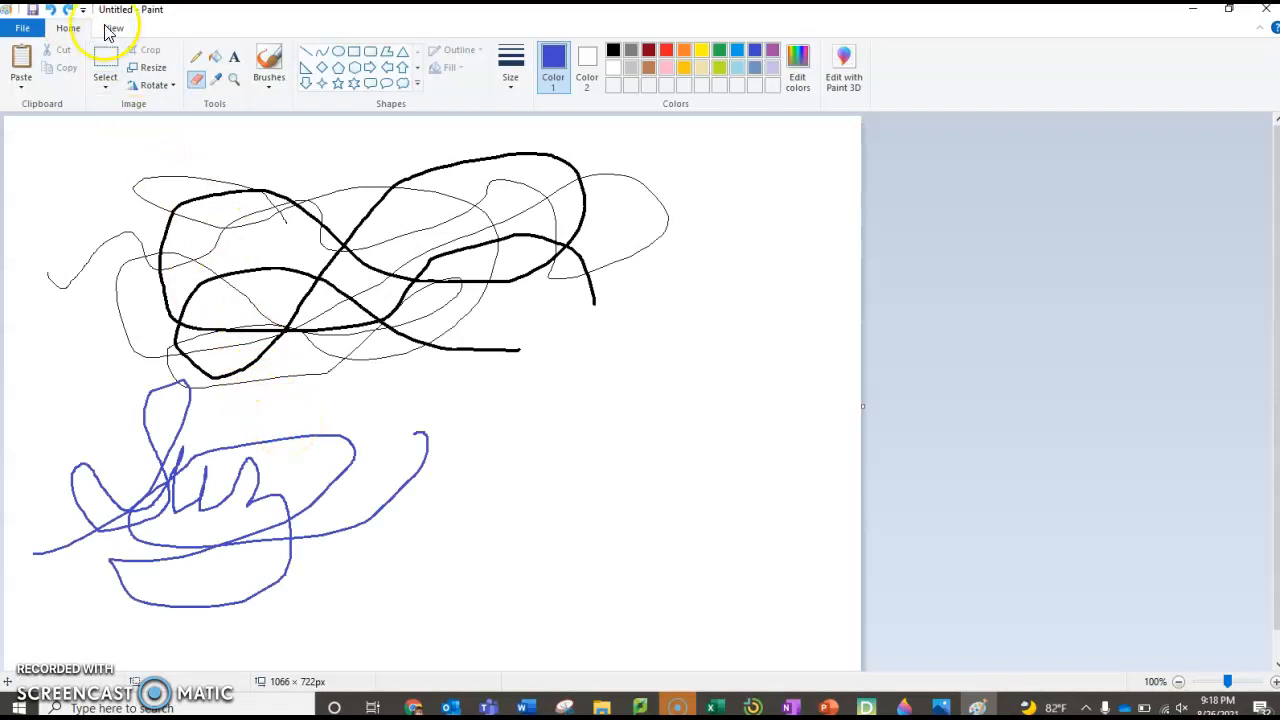
Select a rectangular area enclosing all the scribbles and handwriting, and delete it.
click(108, 62)
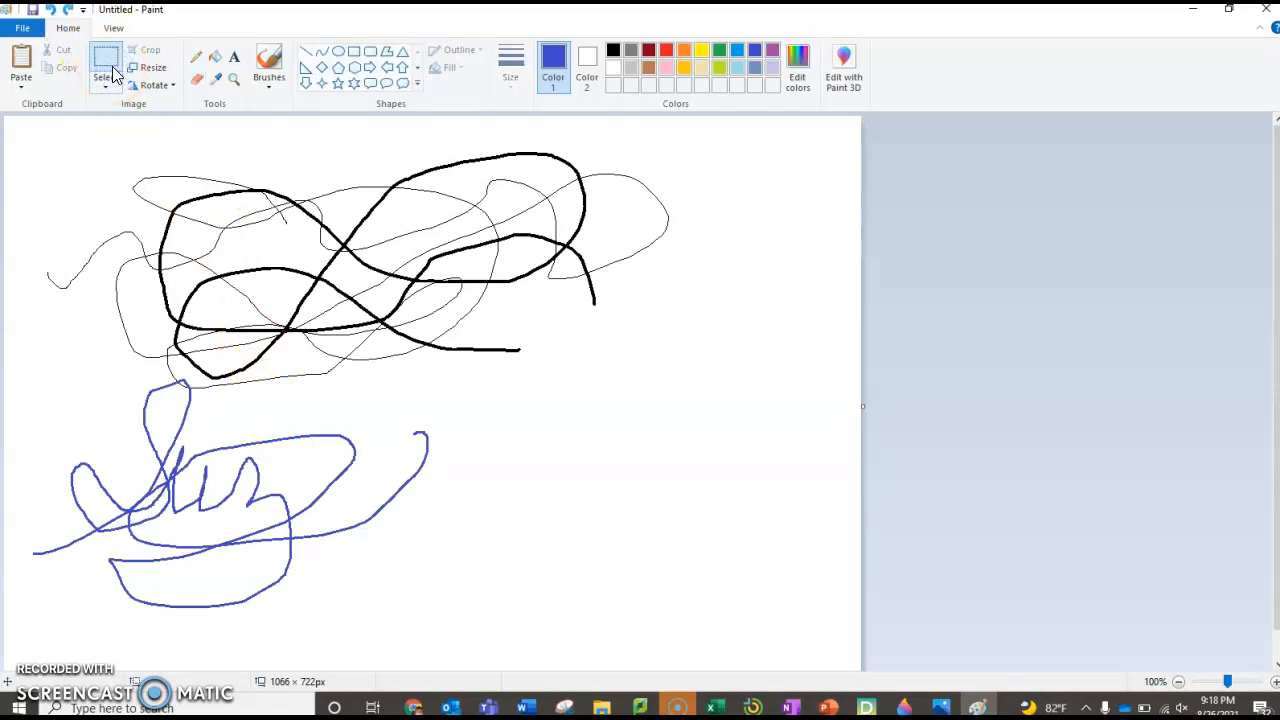
drag(15, 125, 605, 485)
drag(706, 608, 757, 637)
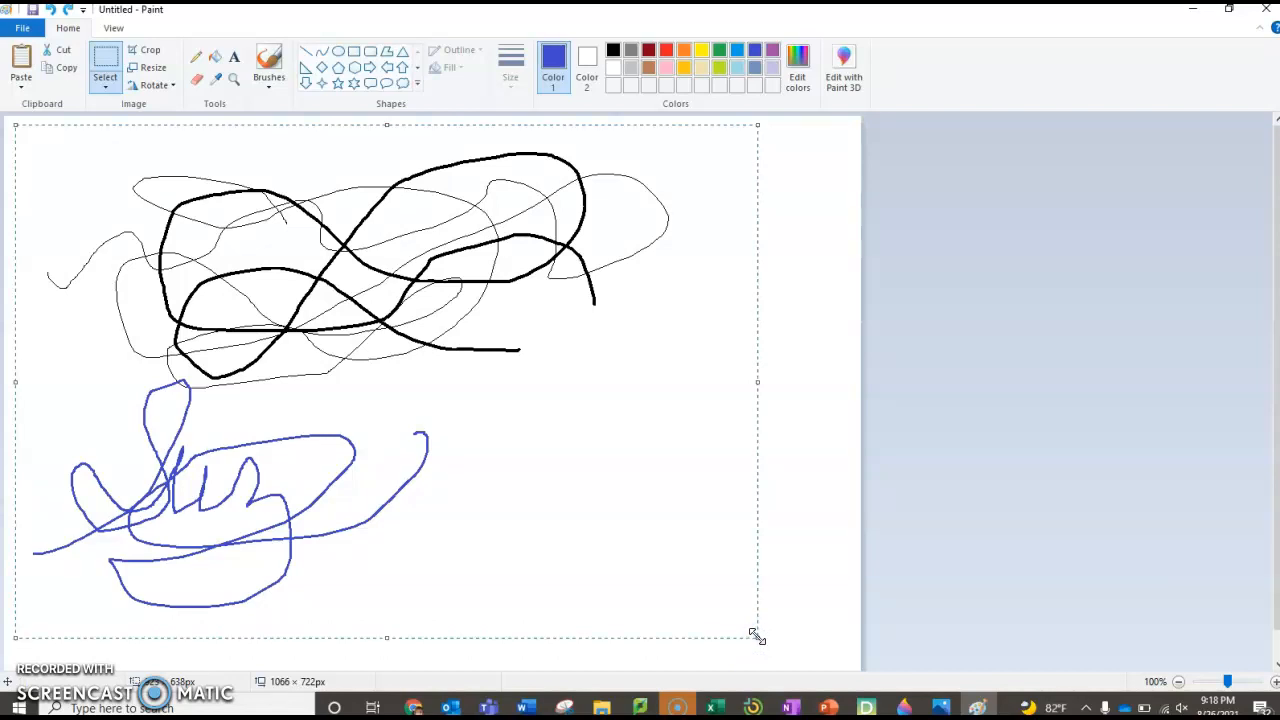
key(Delete)
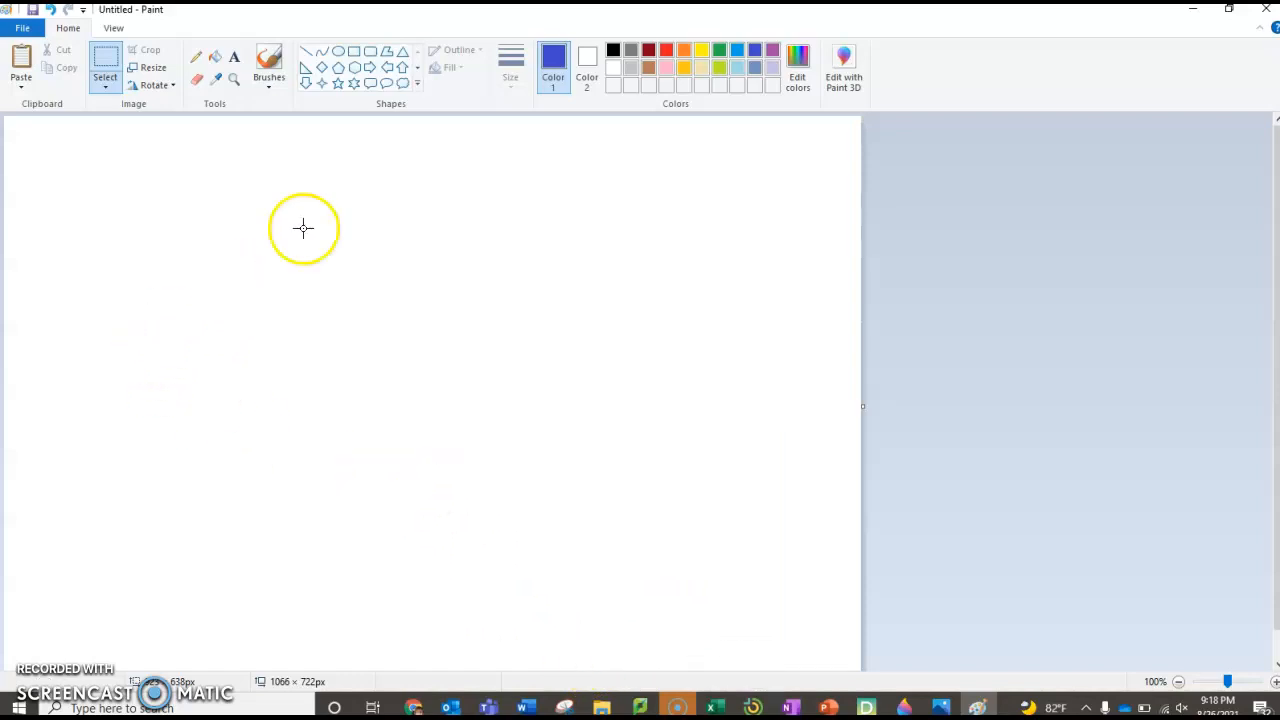
Draw a large ellipse across most of the canvas and recolor its outline, trying yellow and settling on light blue.
click(341, 54)
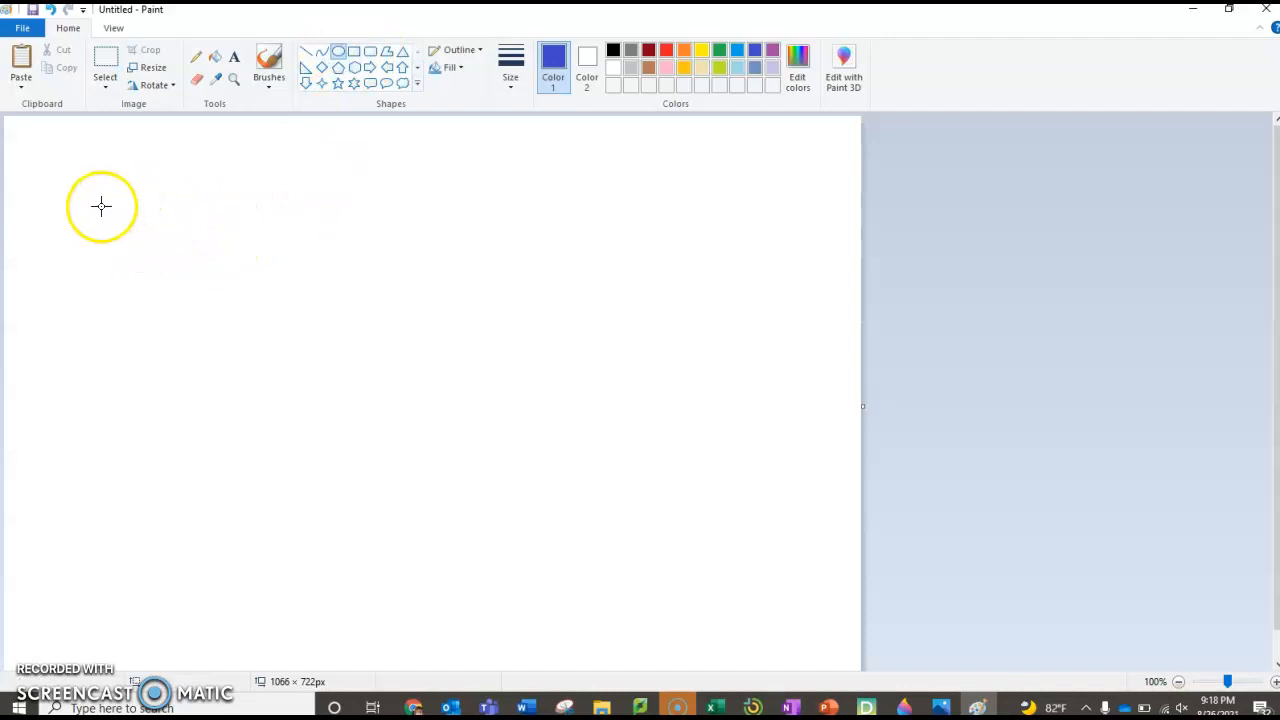
drag(84, 201, 728, 582)
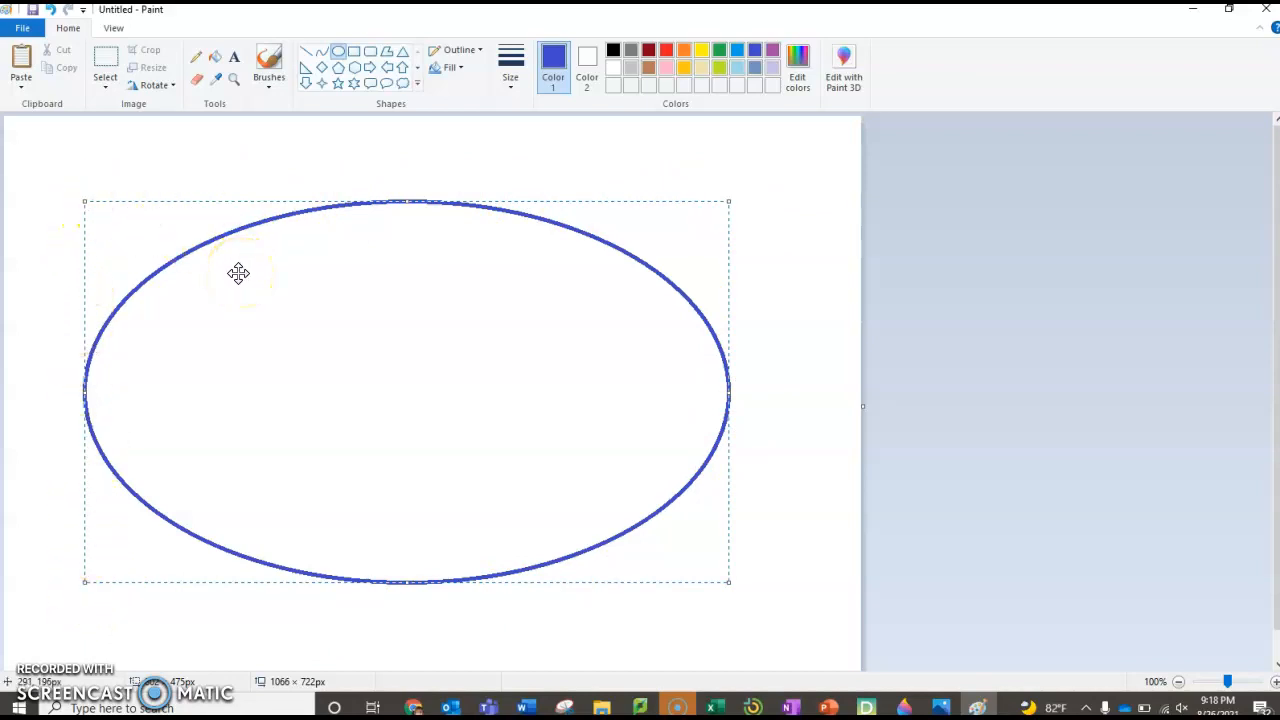
click(706, 50)
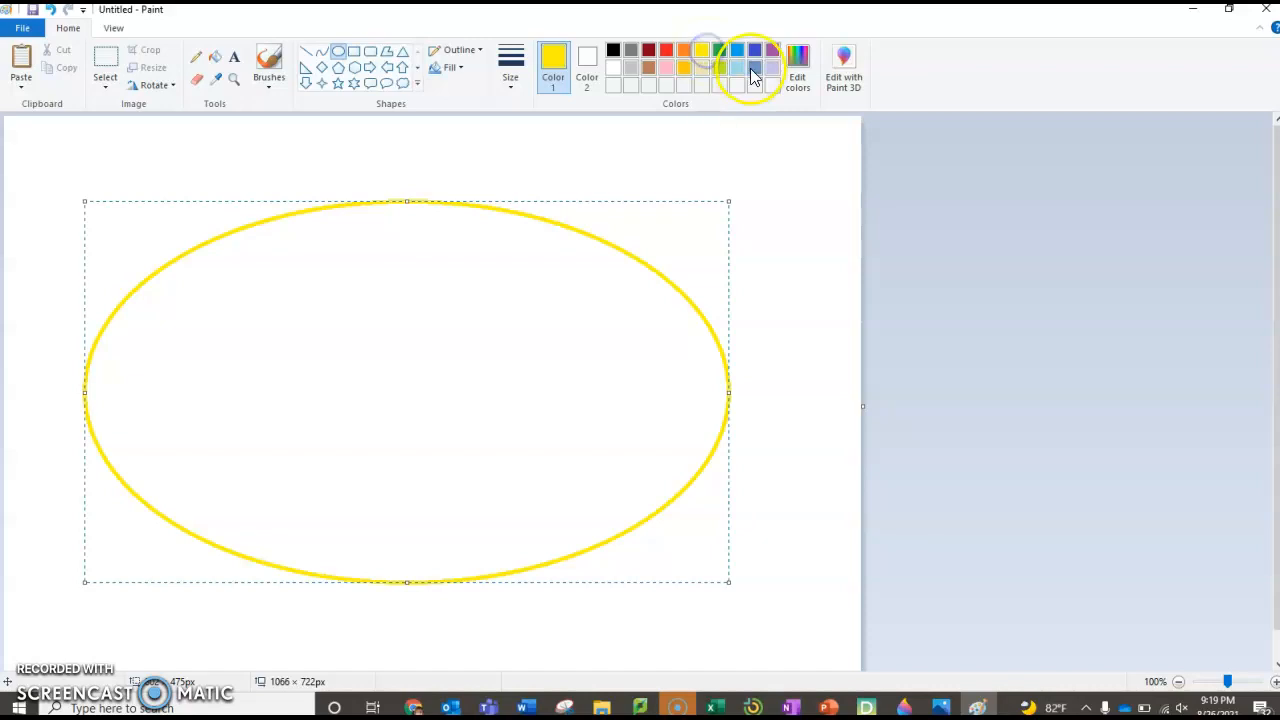
click(742, 69)
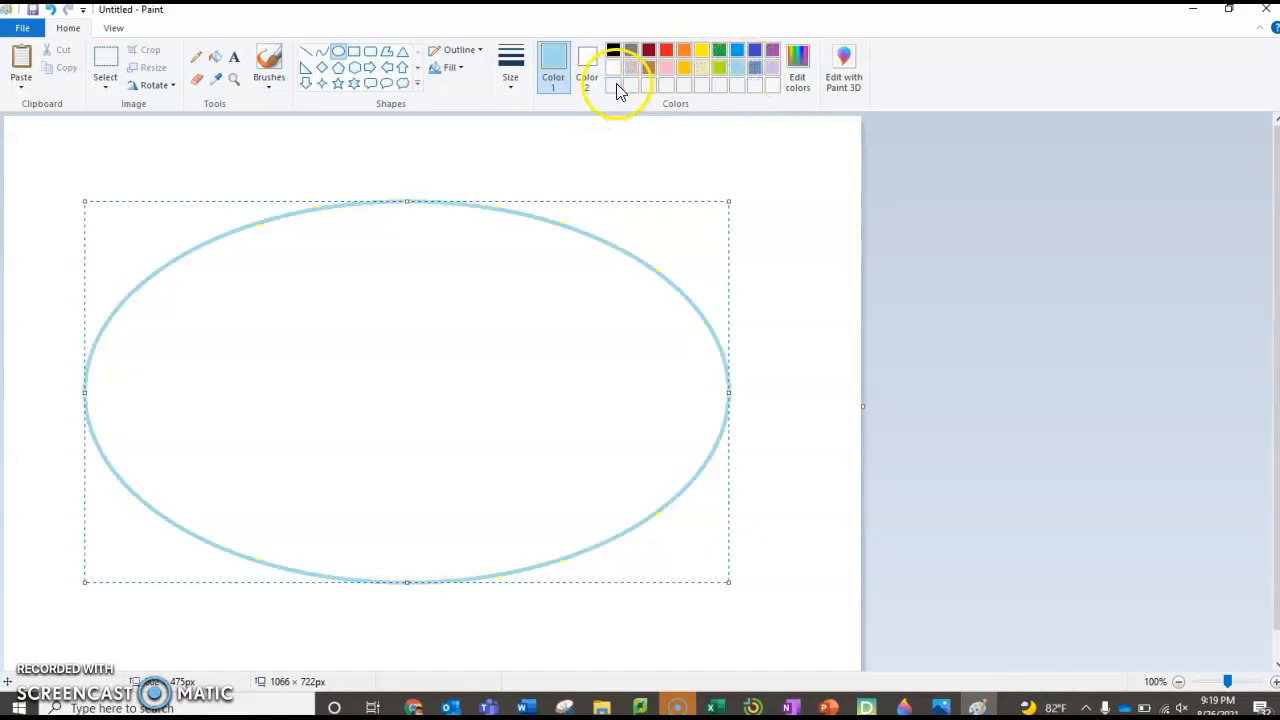
Try the thinnest outline on the ellipse, set it to the thickest size, and deselect the shape.
click(522, 88)
click(523, 118)
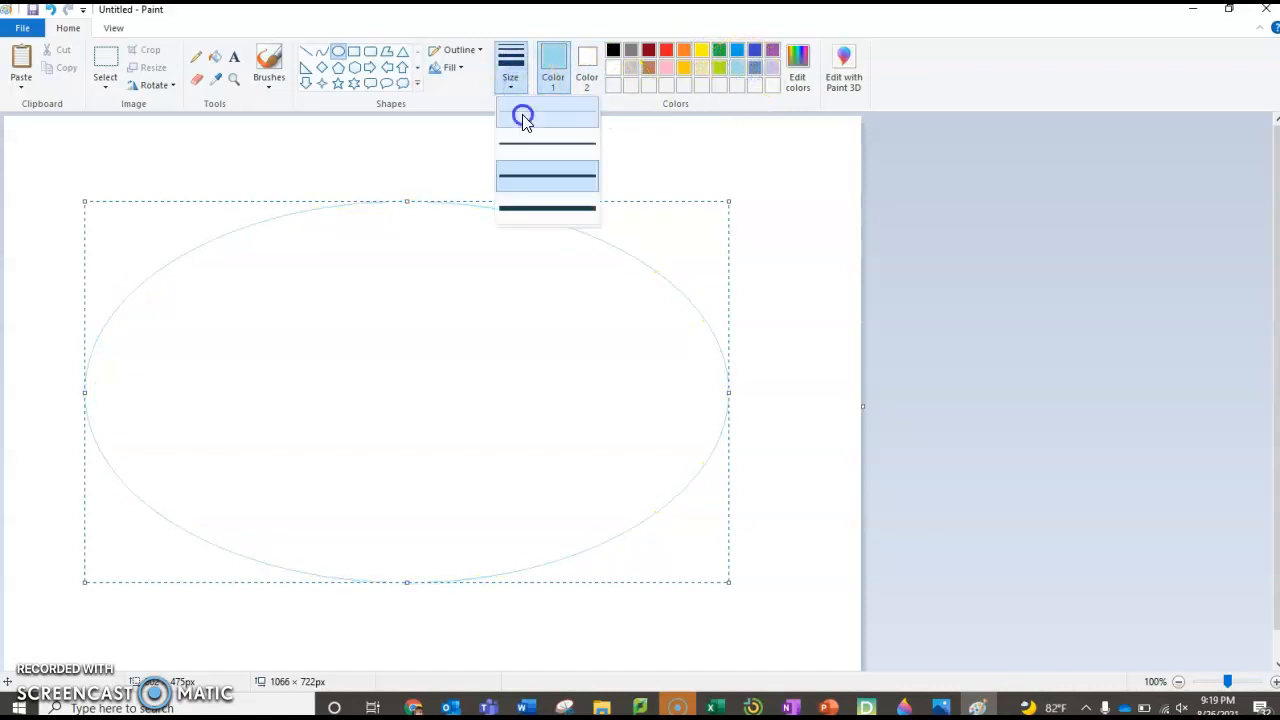
click(509, 74)
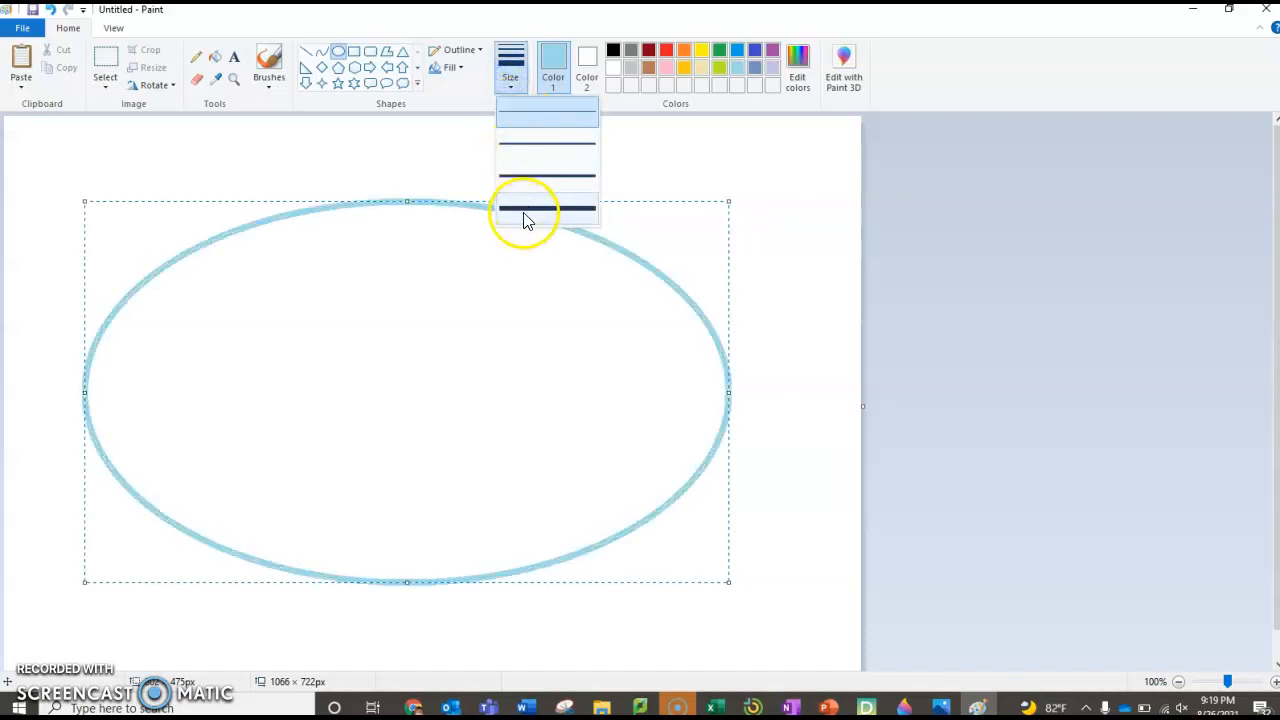
click(523, 212)
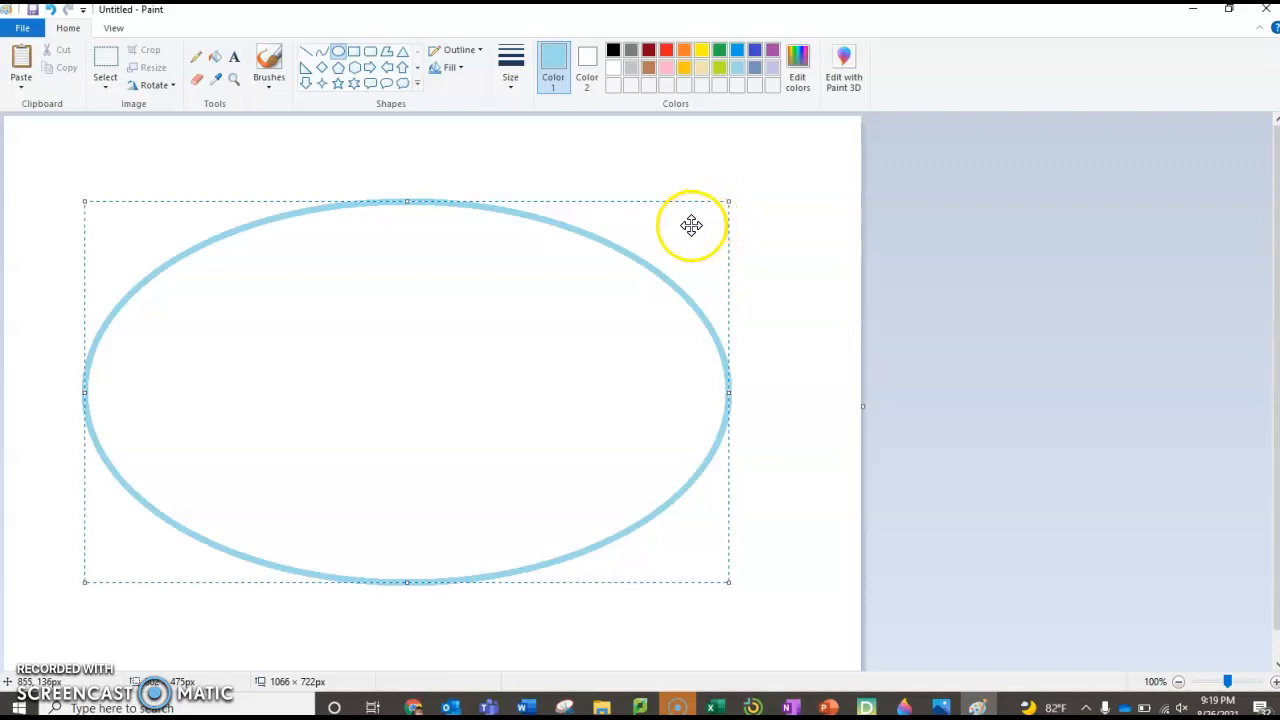
click(675, 160)
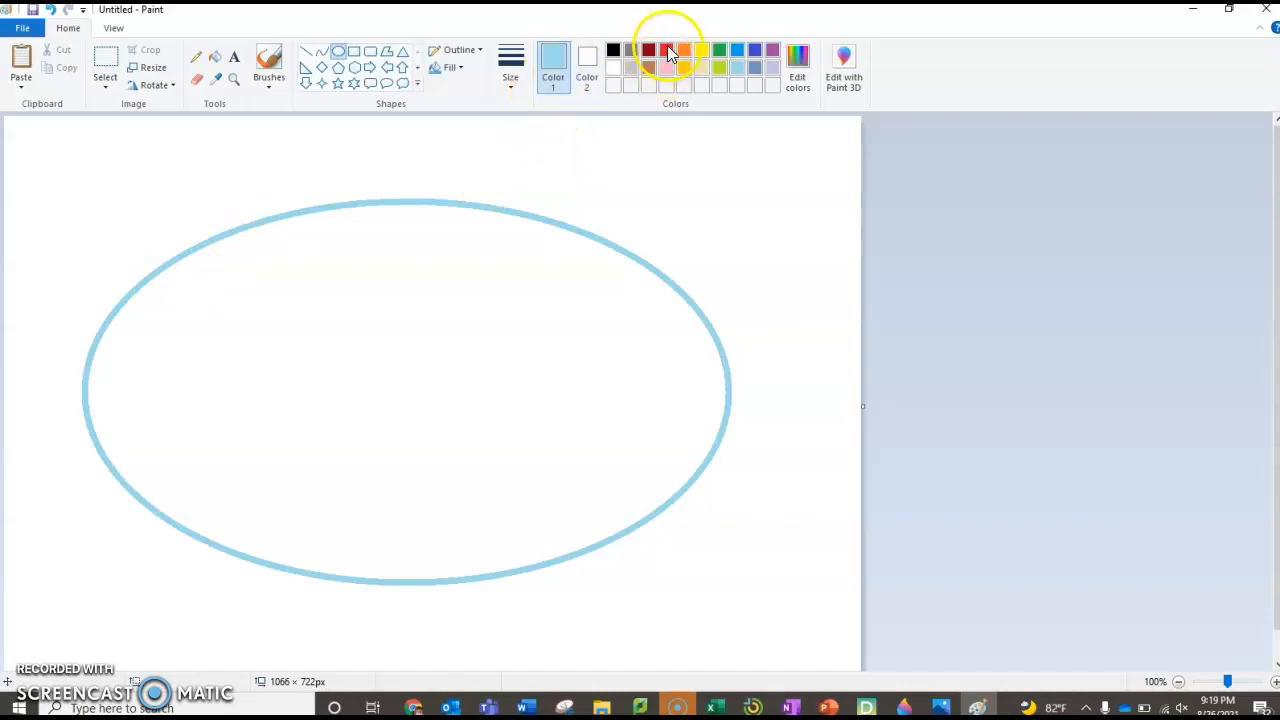
Draw a flat orange ellipse overlapping the upper edge of the light blue ellipse, and undo it.
click(683, 52)
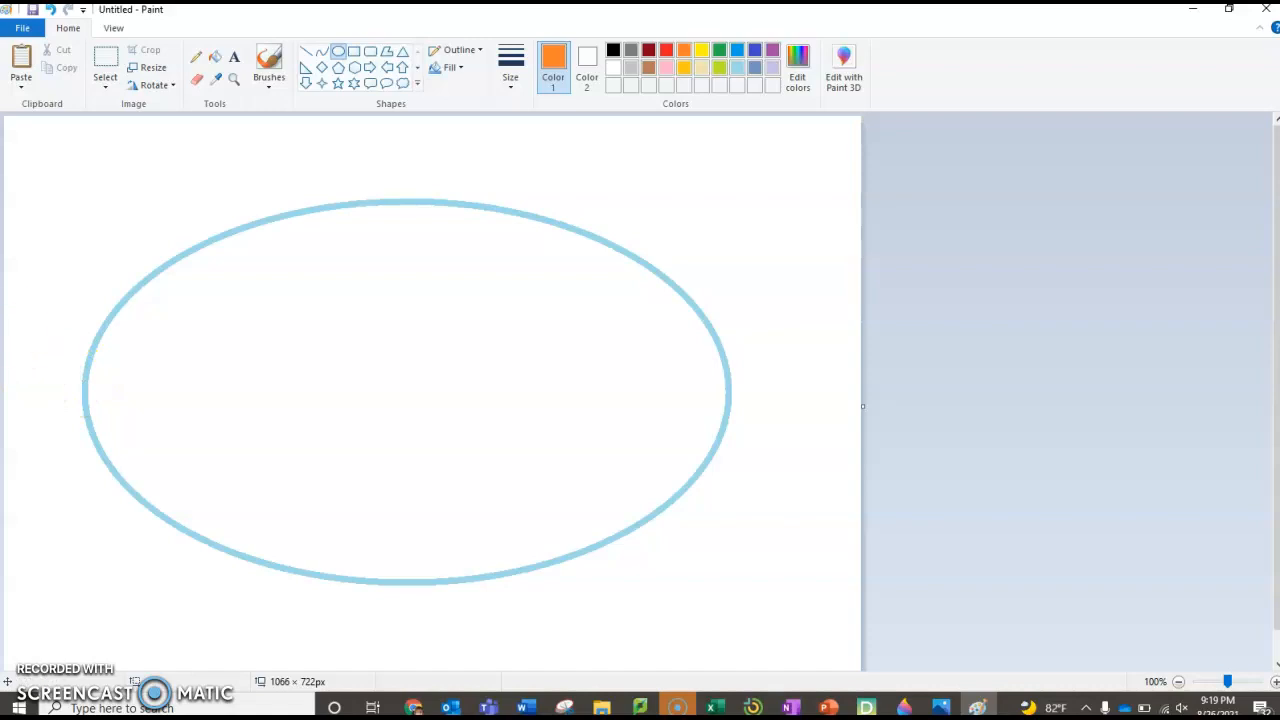
drag(60, 189, 470, 259)
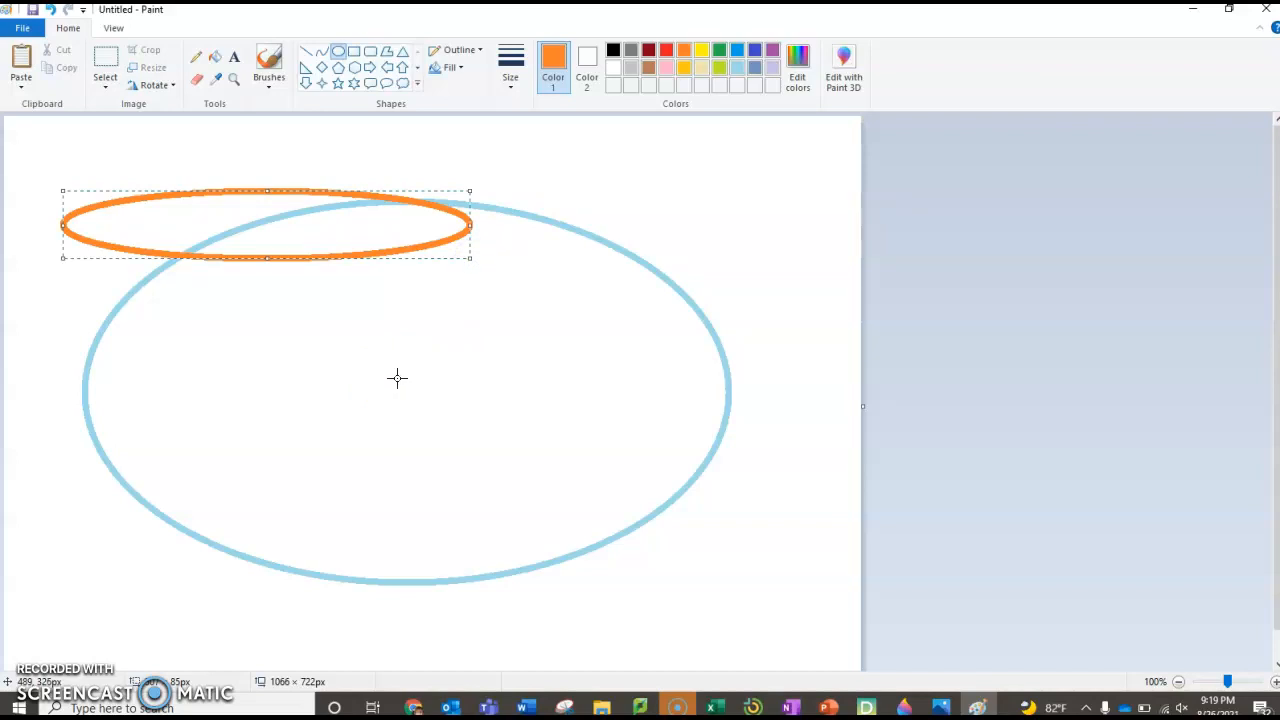
key(ctrl+z)
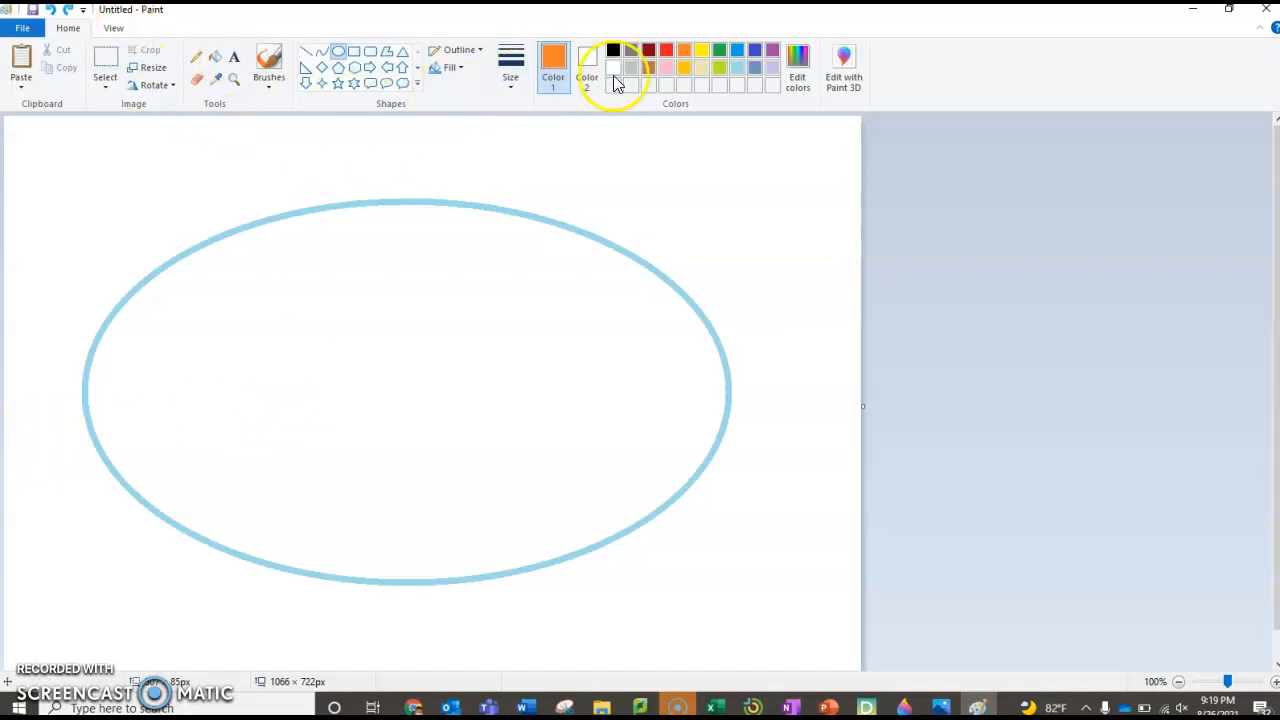
Select a rectangular area around the light blue ellipse and delete it.
click(117, 62)
drag(40, 160, 782, 604)
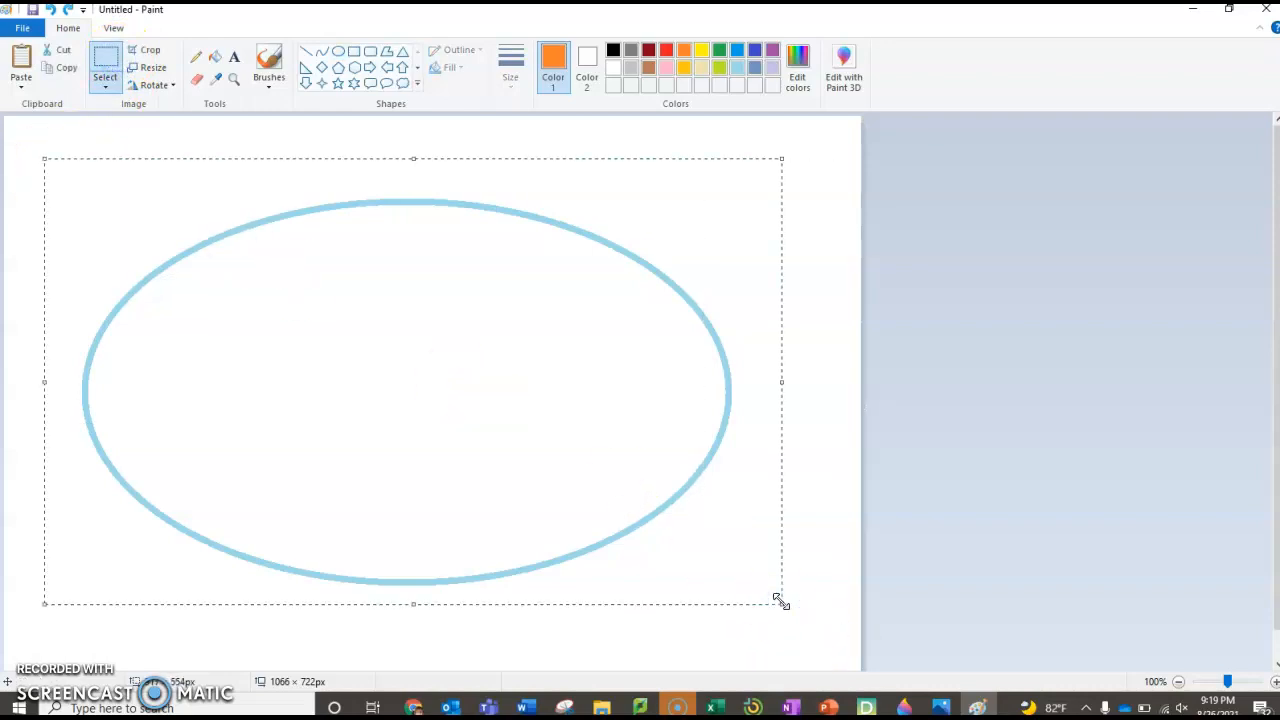
key(Delete)
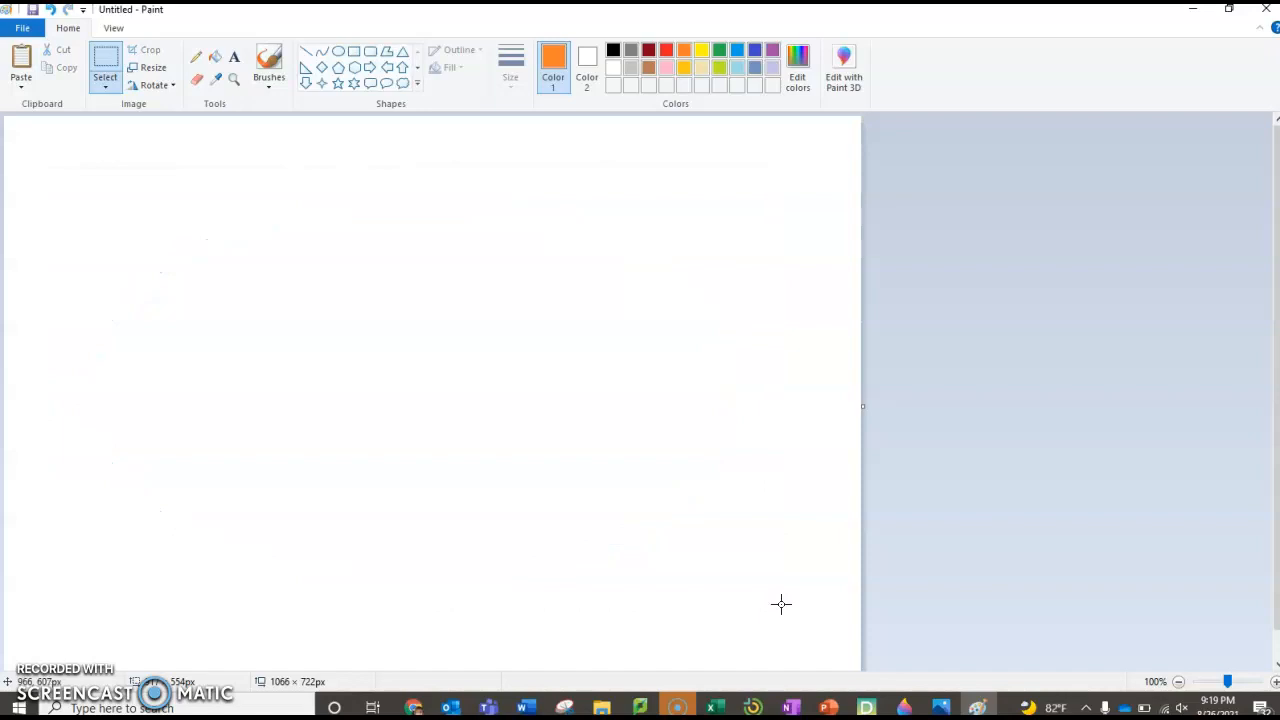
Draw a green rounded rectangle about 398 px high across most of the canvas and give its outline the Natural pencil style.
click(369, 55)
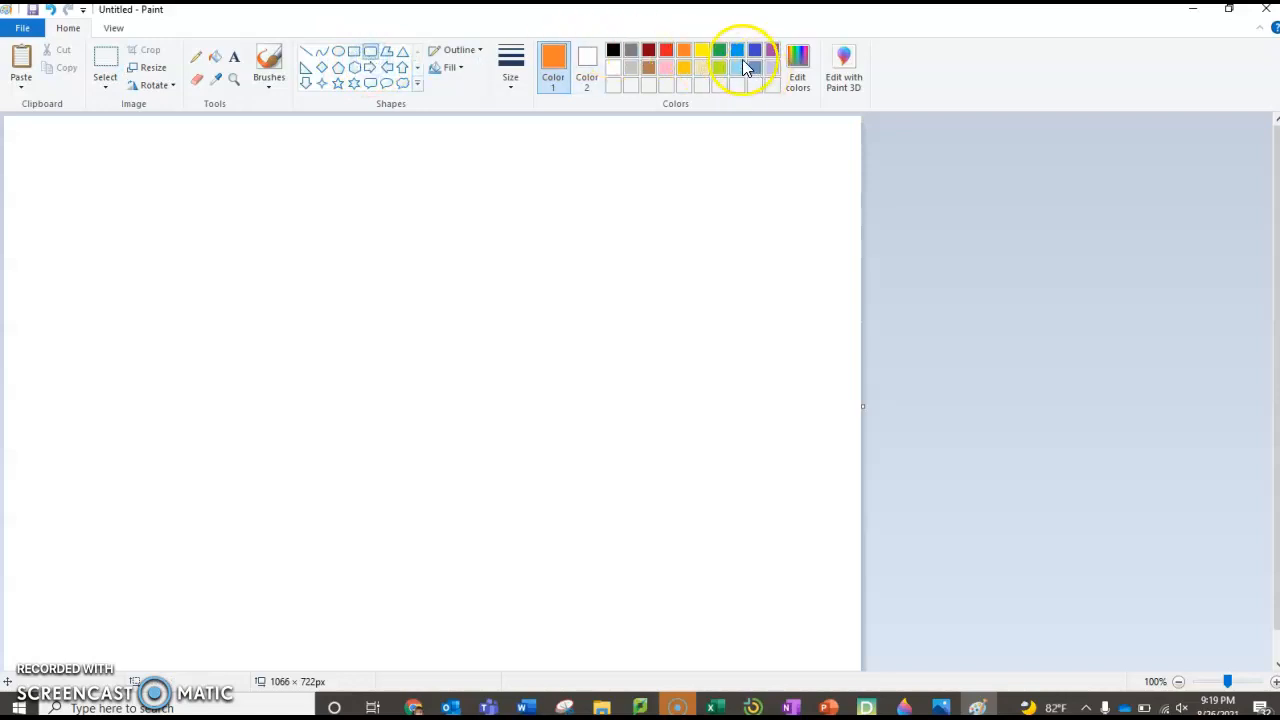
click(720, 51)
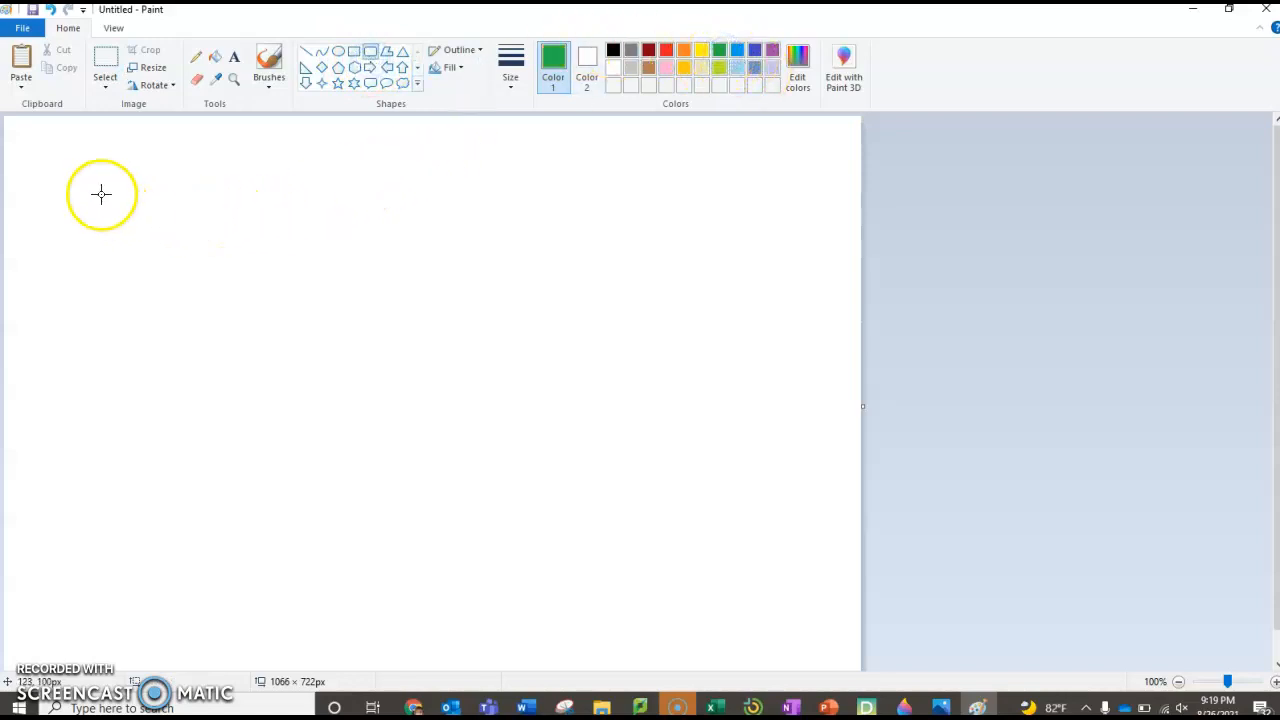
drag(99, 192, 695, 511)
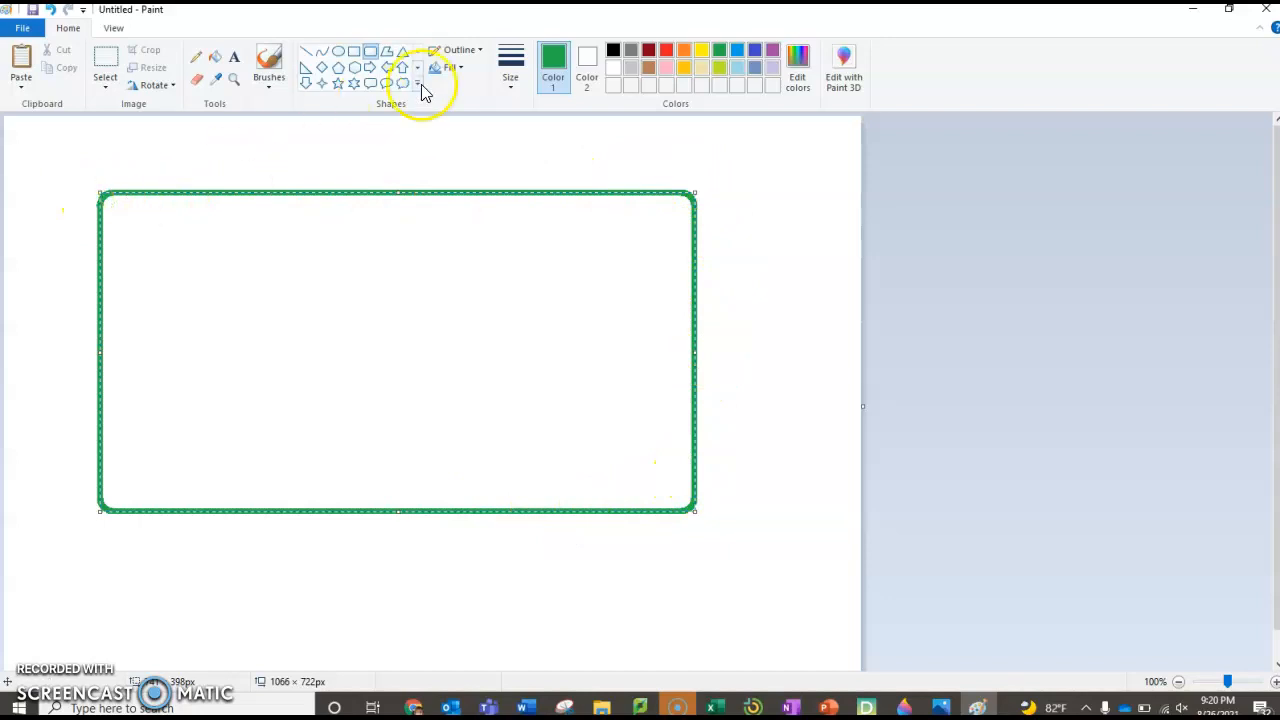
click(474, 55)
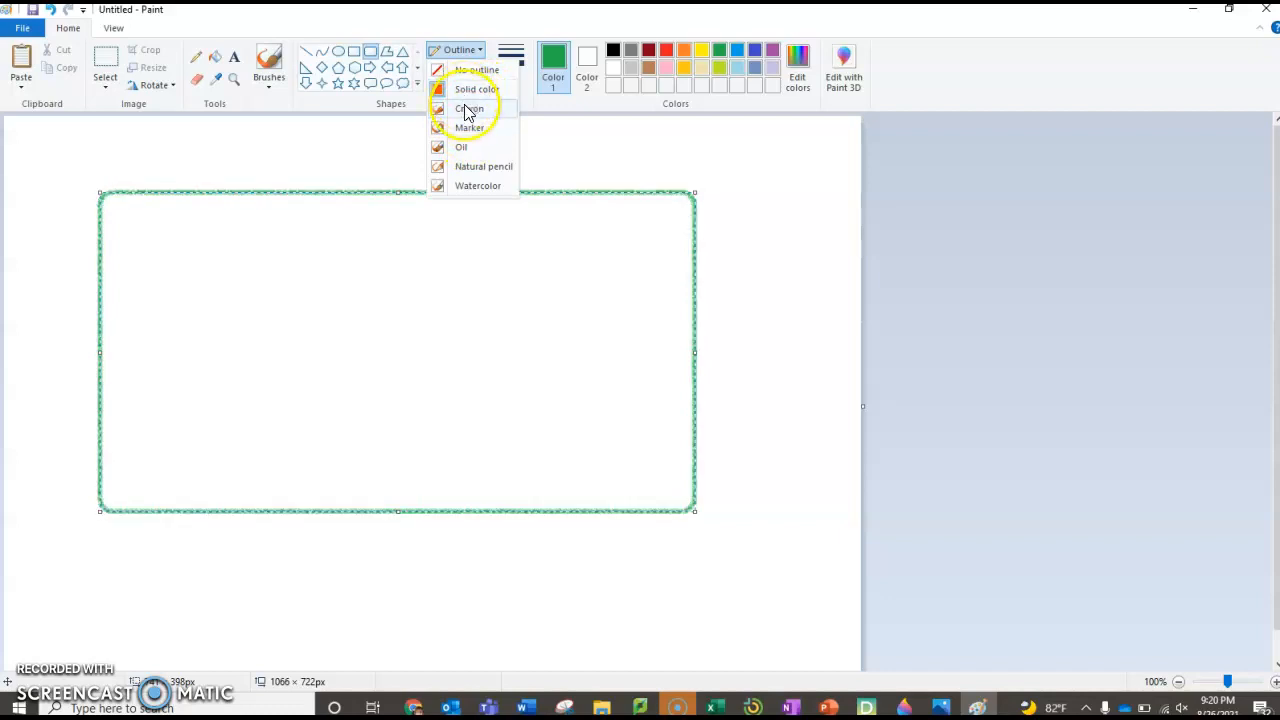
click(481, 167)
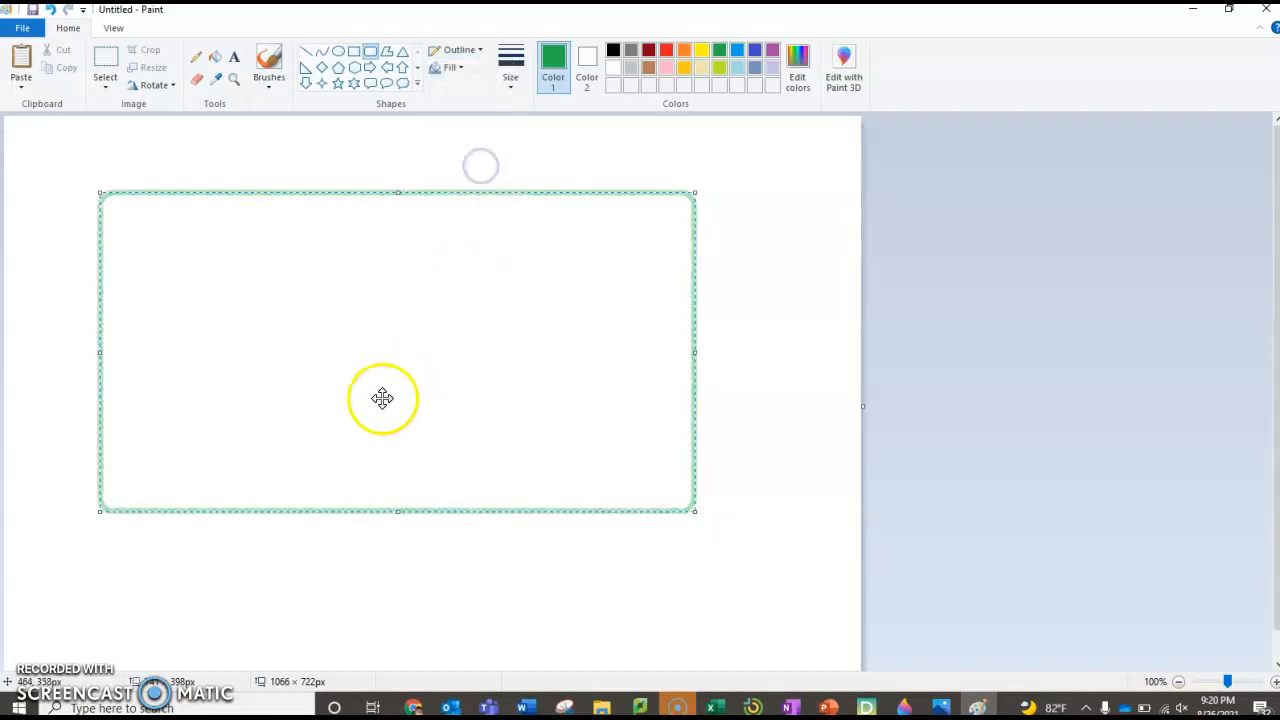
Set Color 2 to yellow and draw a second rounded rectangle about 329 px high just inside the first one.
click(587, 66)
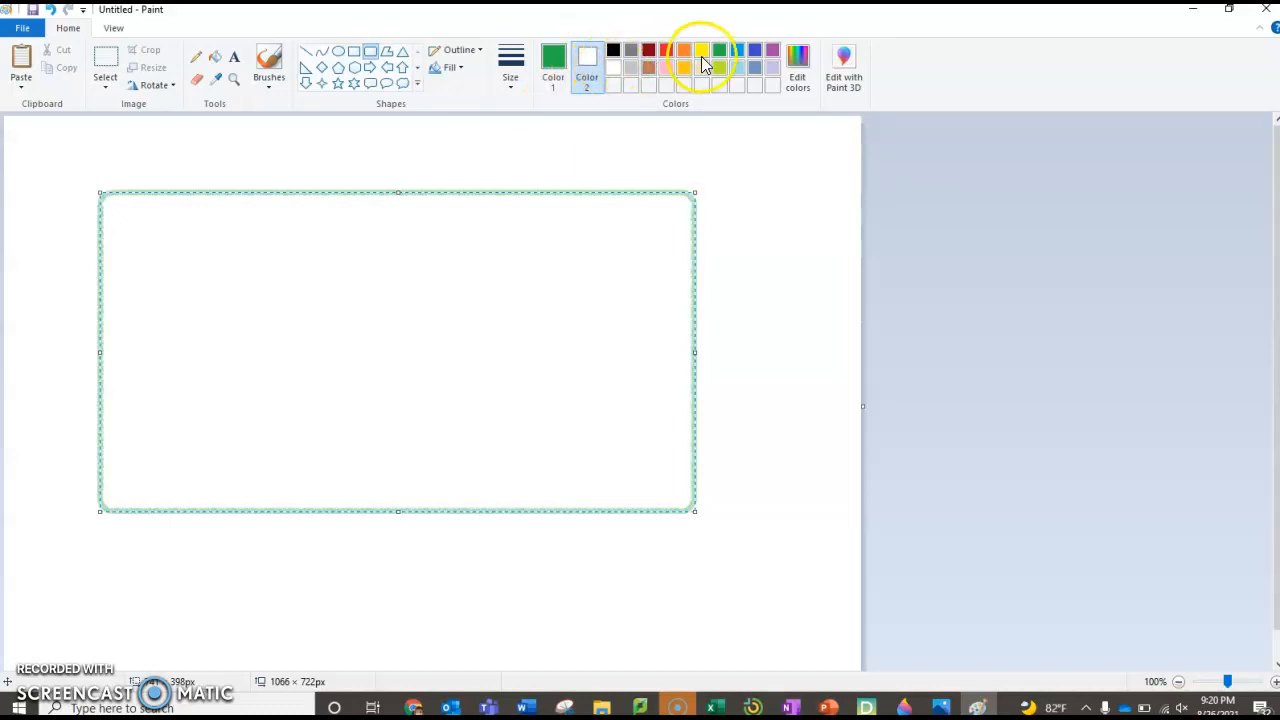
click(704, 52)
click(143, 223)
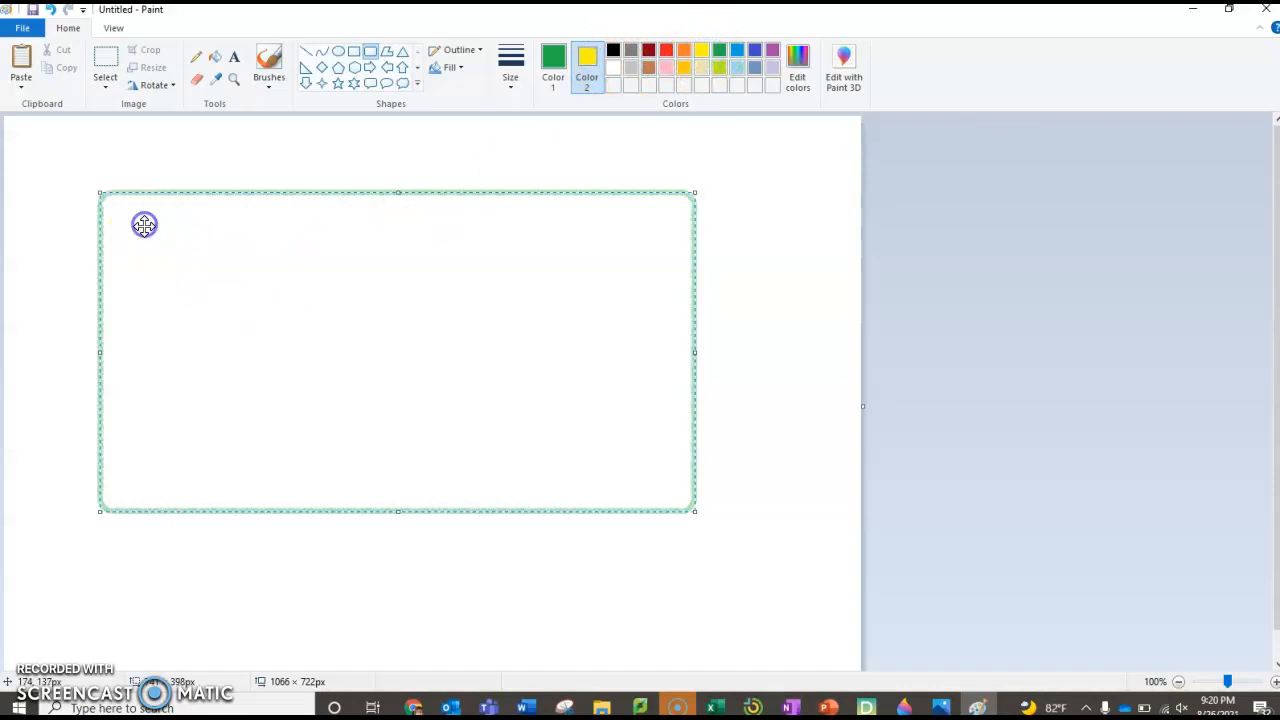
click(150, 167)
mouse_move(113, 218)
mouse_down()
mouse_move(360, 357)
mouse_move(675, 481)
mouse_up()
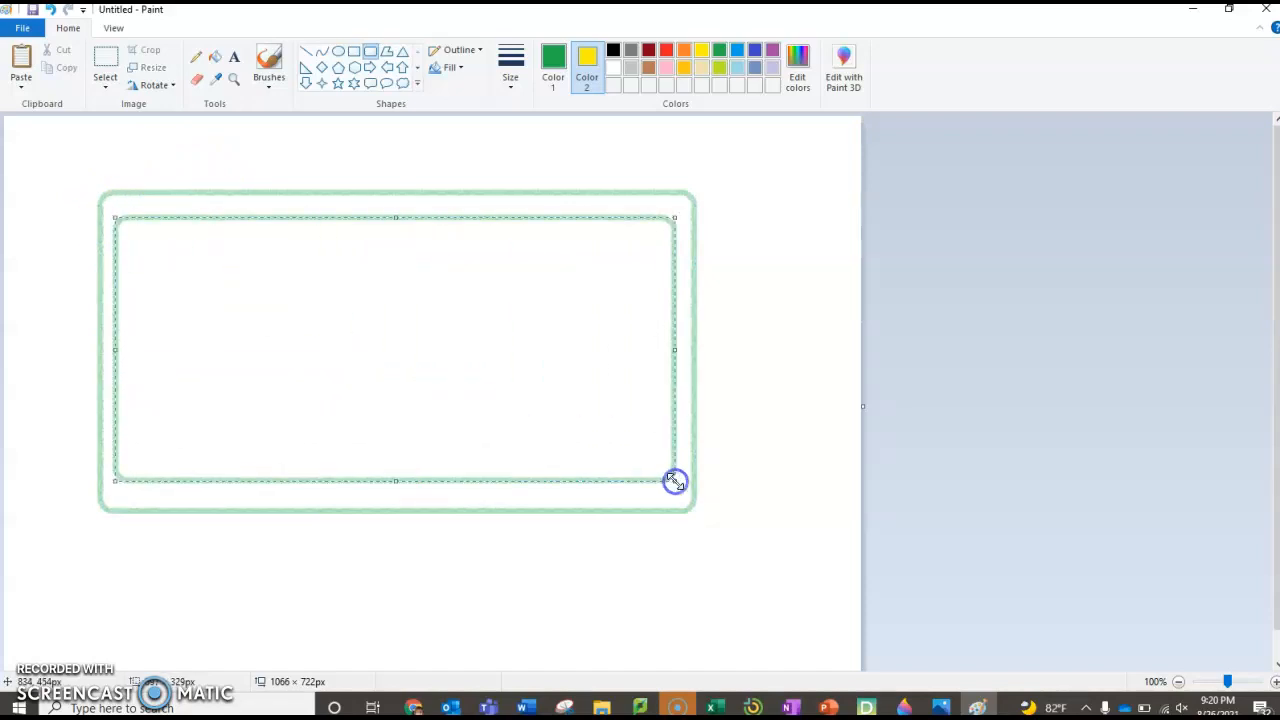
Fill the inner rounded rectangle with yellow in the Natural pencil style and deselect it.
click(450, 70)
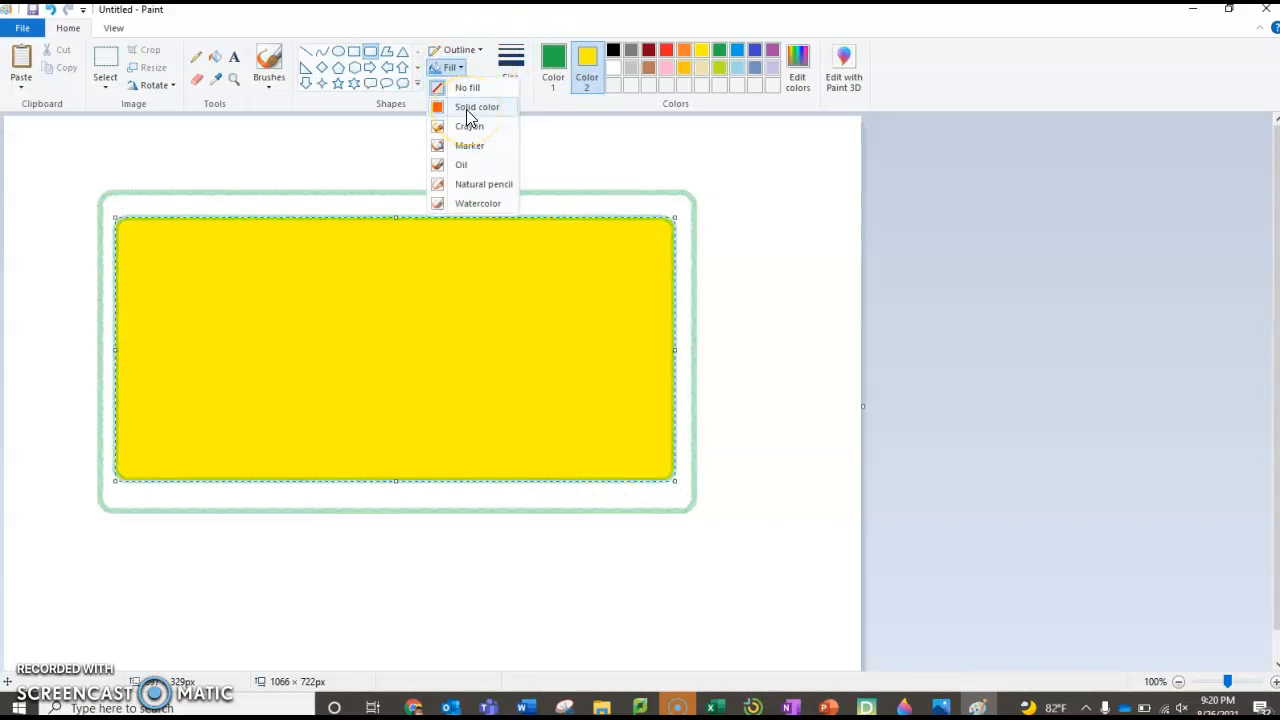
click(464, 133)
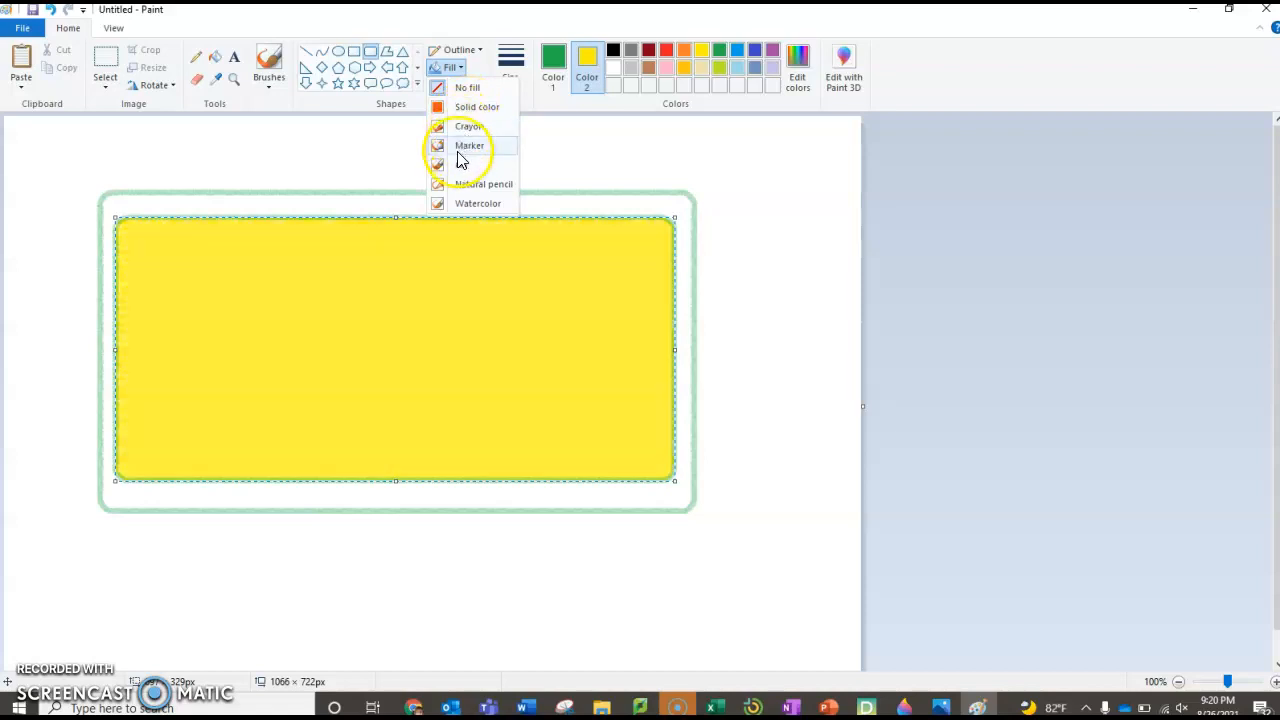
click(464, 190)
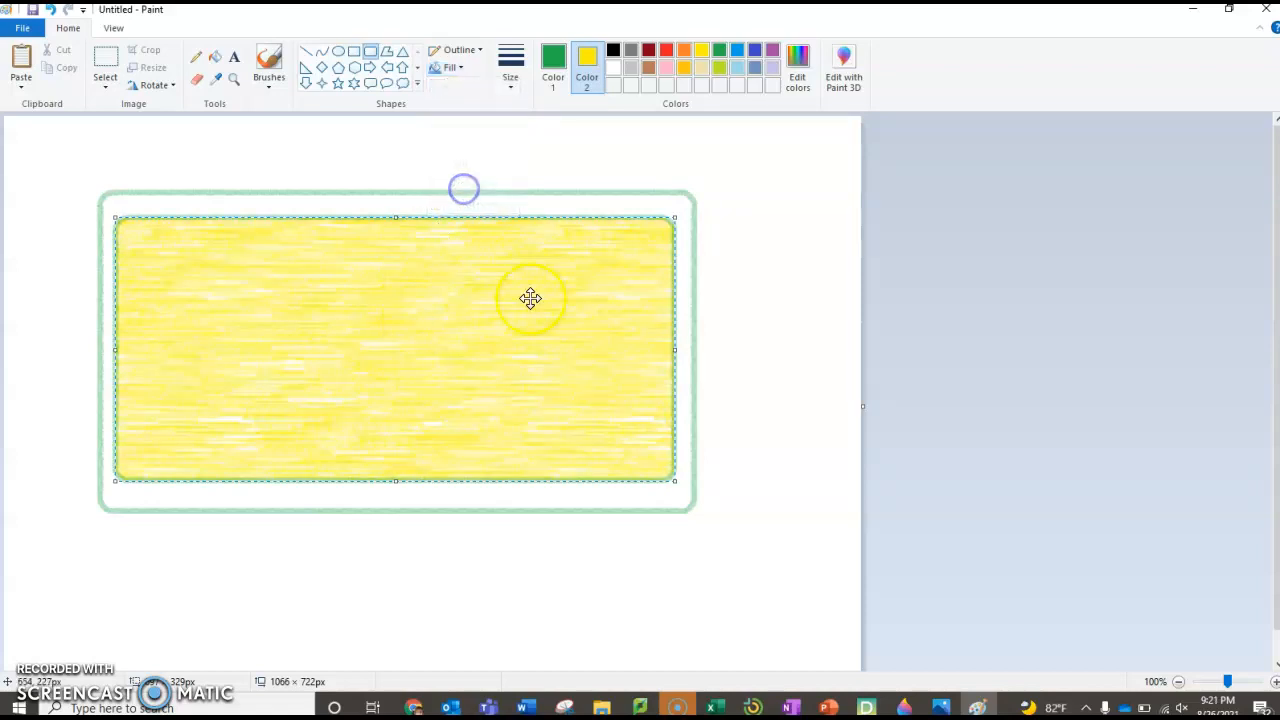
click(589, 200)
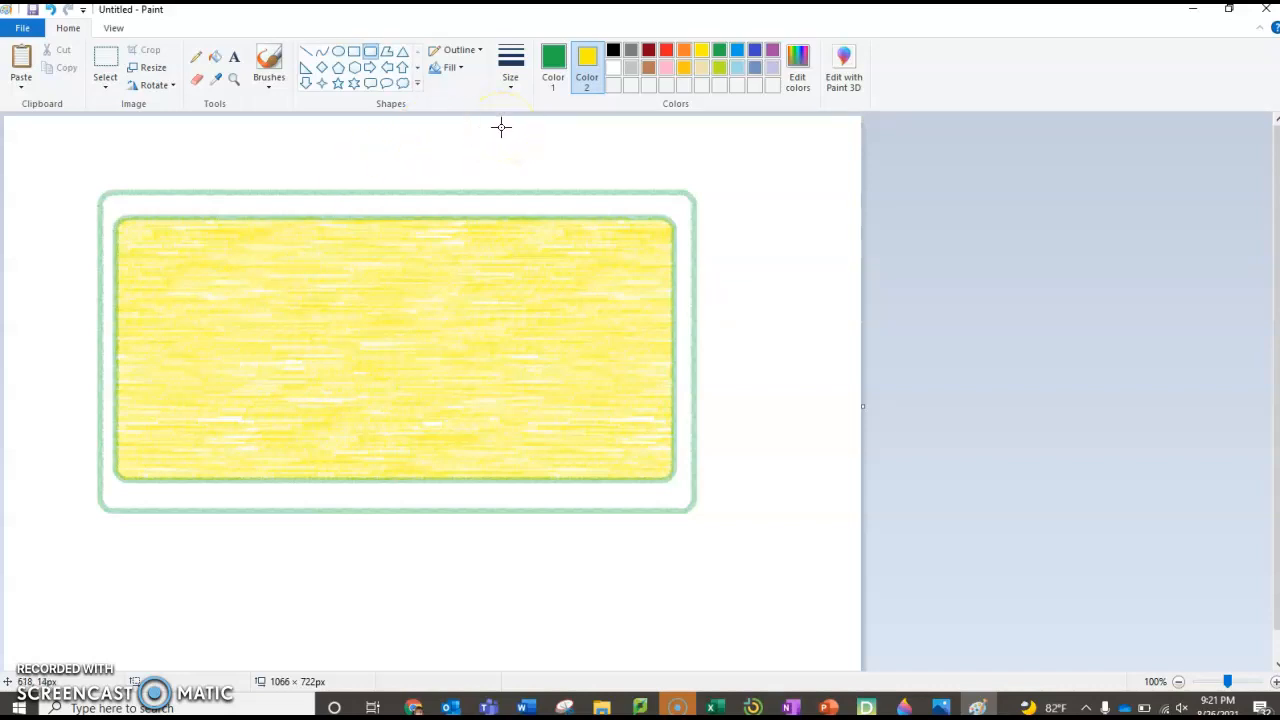
Select a rectangular area around both rounded rectangles and delete it with yellow as the background color.
click(105, 62)
drag(69, 160, 728, 543)
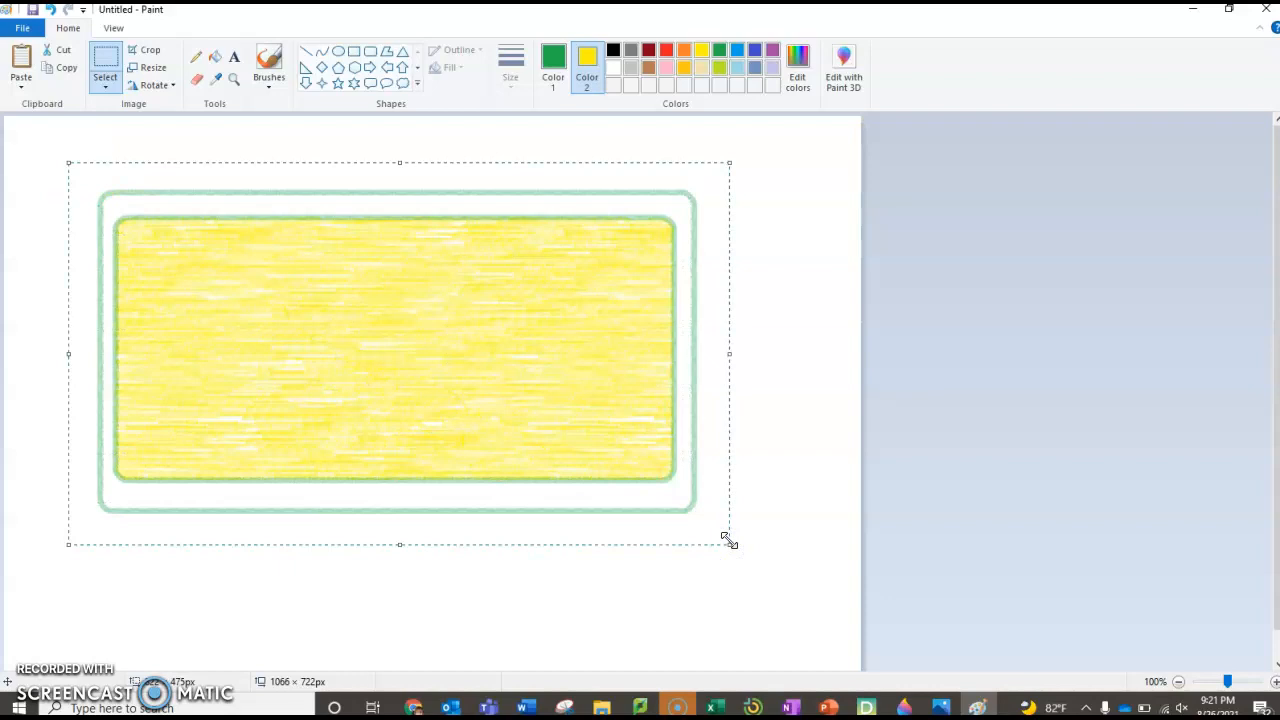
key(Delete)
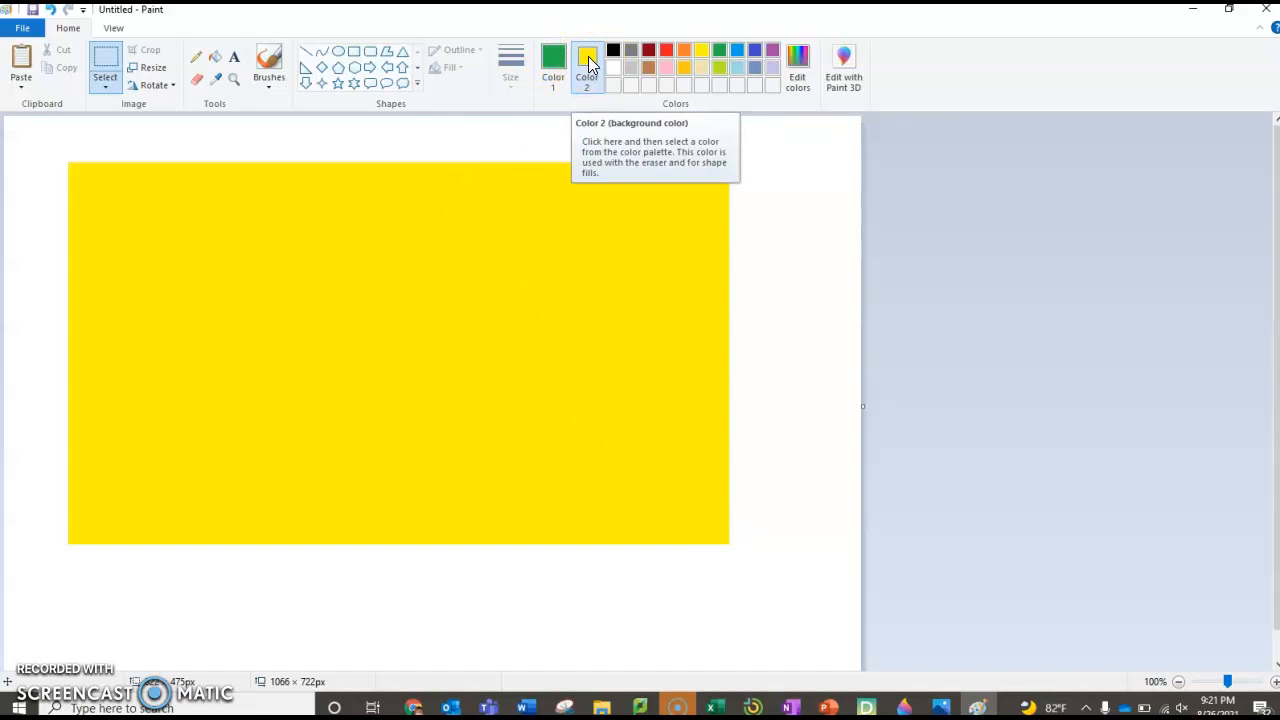
Set Color 2 to purple, select the area around the yellow block, and delete it.
click(773, 51)
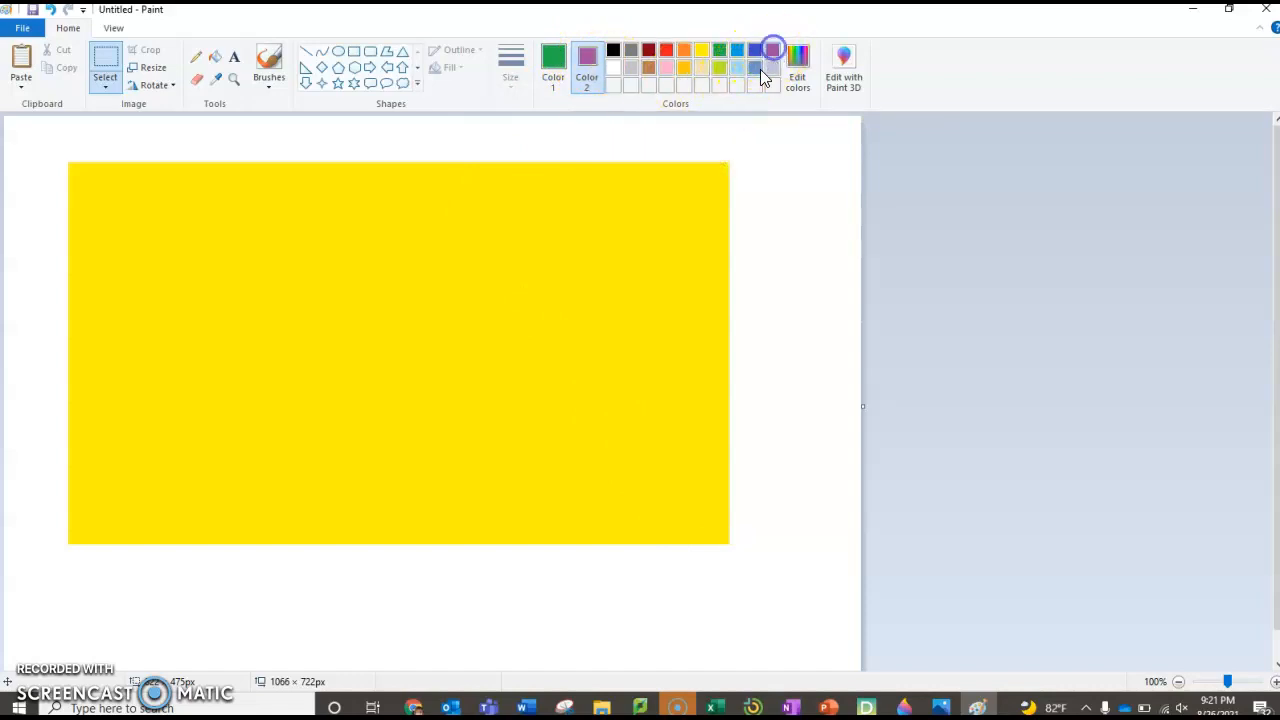
drag(57, 149, 547, 375)
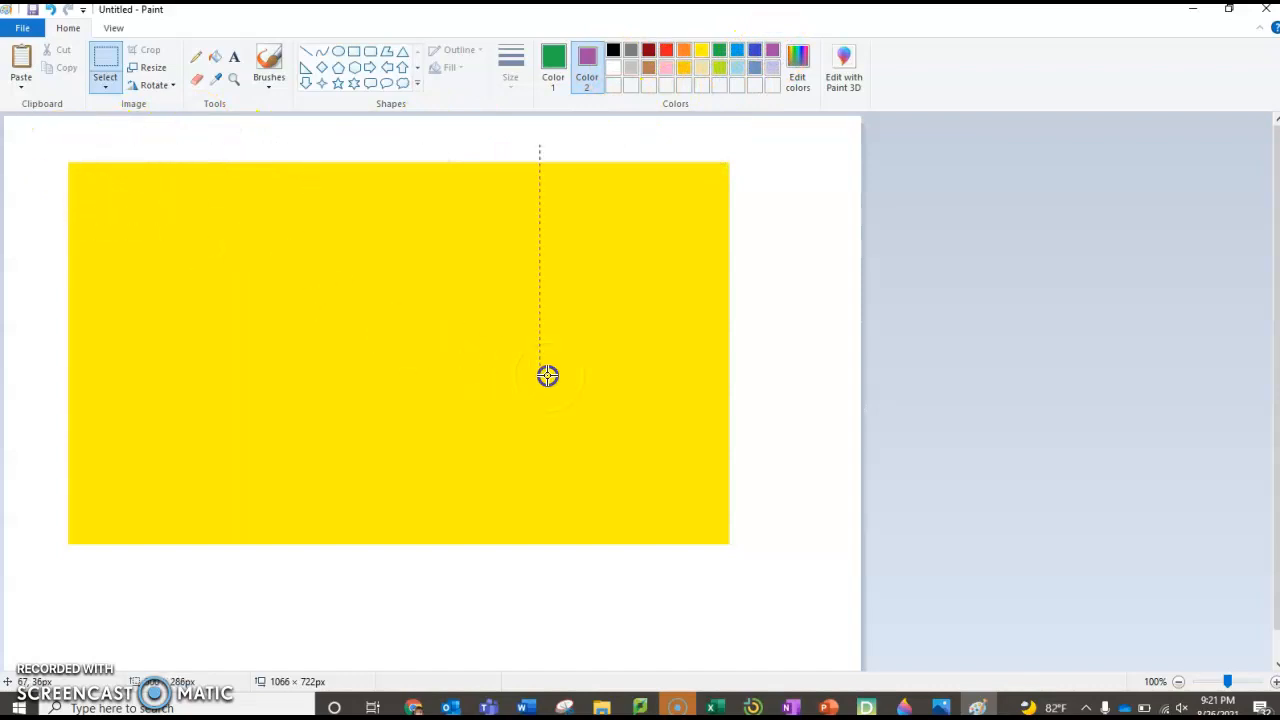
mouse_move(774, 548)
mouse_down()
mouse_move(791, 569)
mouse_move(762, 565)
mouse_up()
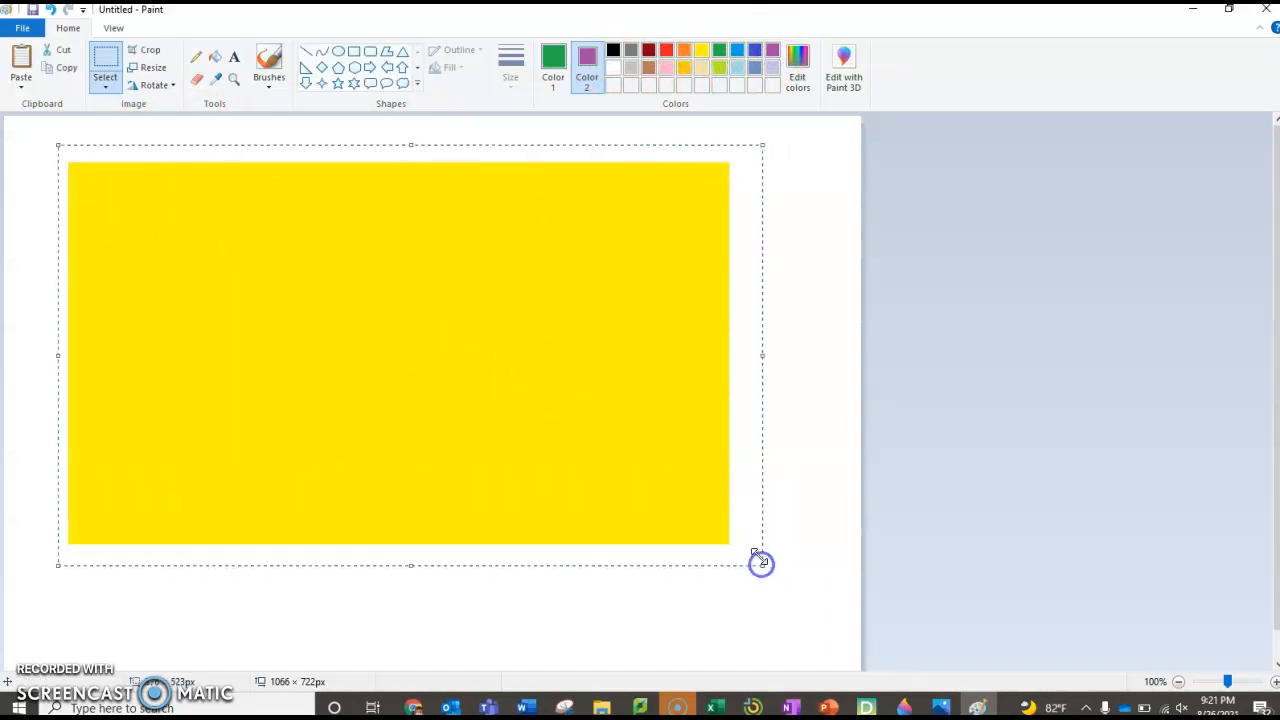
key(Delete)
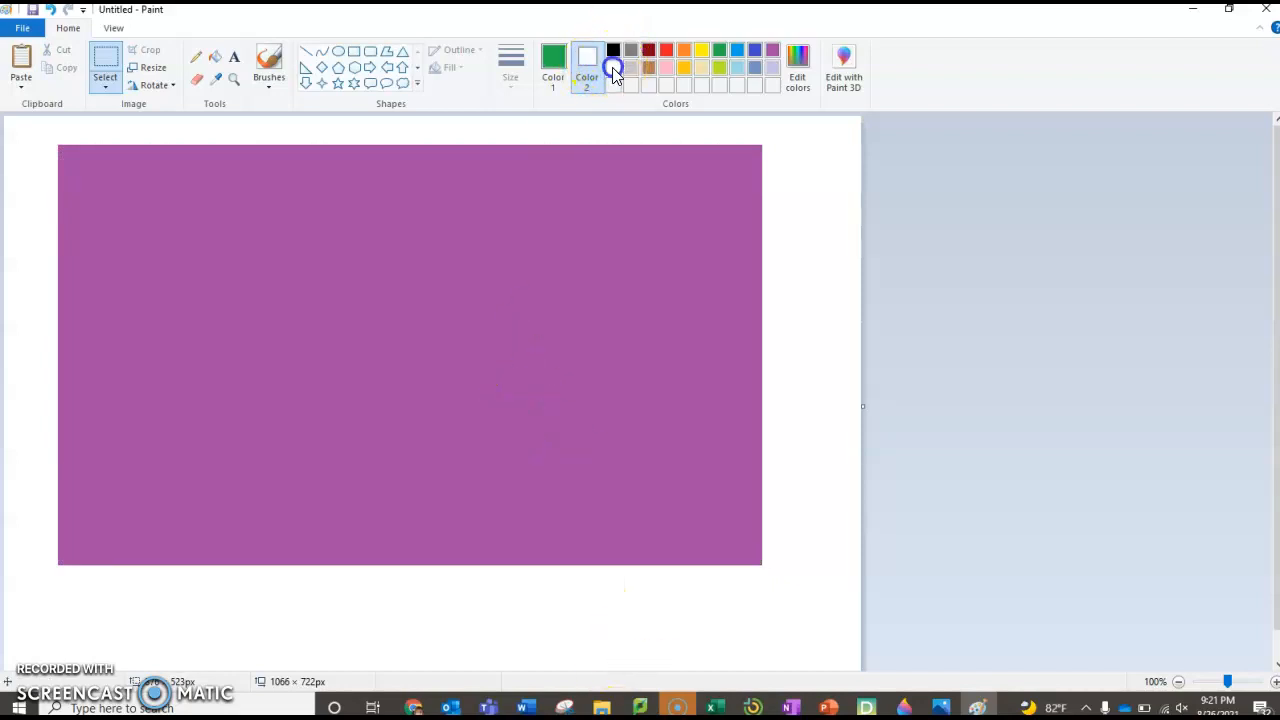
Set Color 2 to white, select the area around the purple block, and delete it to clear the canvas.
drag(36, 130, 803, 594)
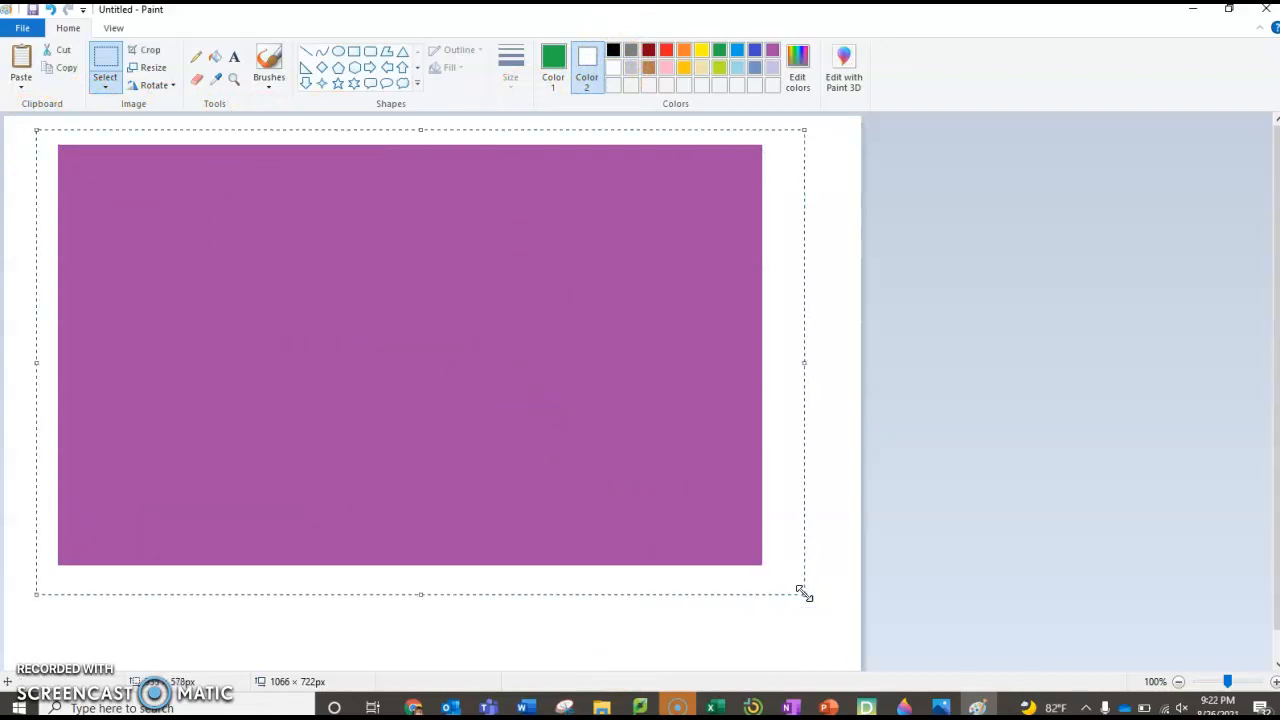
key(Delete)
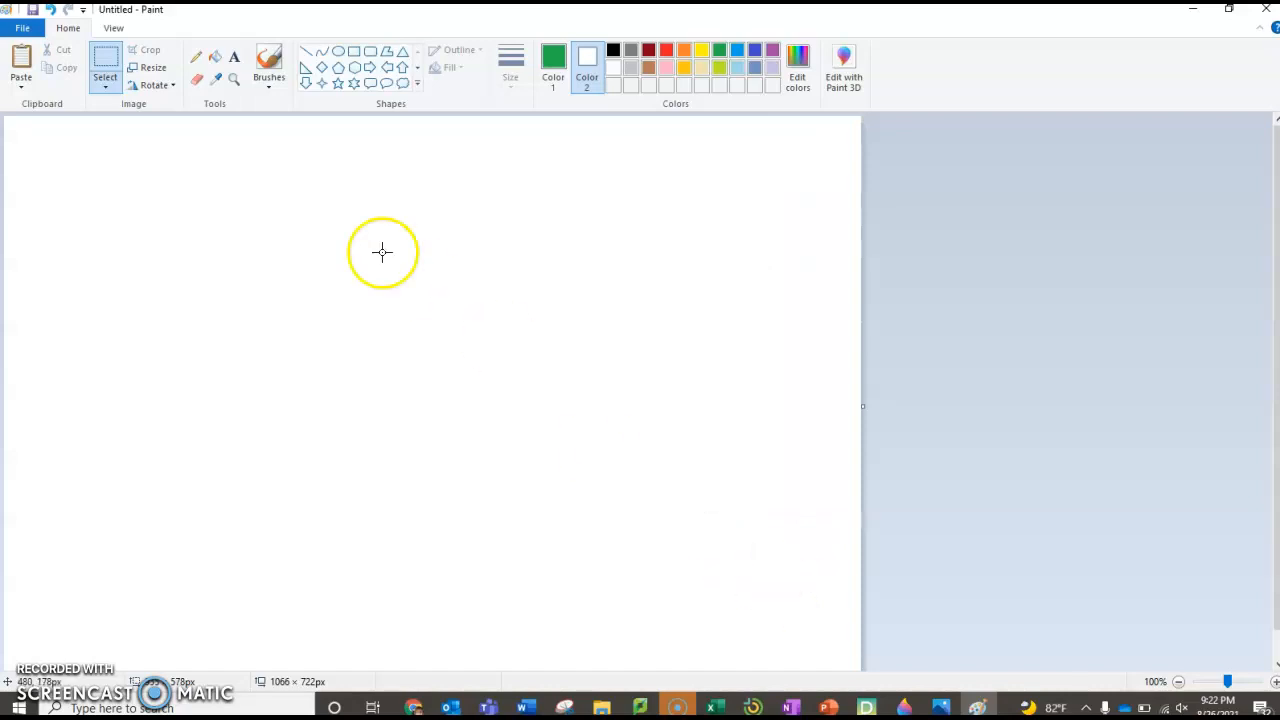
Draw a right triangle near the canvas's upper left and a tall diamond about 328 px high beside it.
click(305, 67)
drag(34, 205, 211, 399)
click(322, 67)
drag(368, 457, 414, 451)
Draw a pentagon about 287 px high beside the diamond and a hexagon about 270 px high below the right triangle.
click(339, 68)
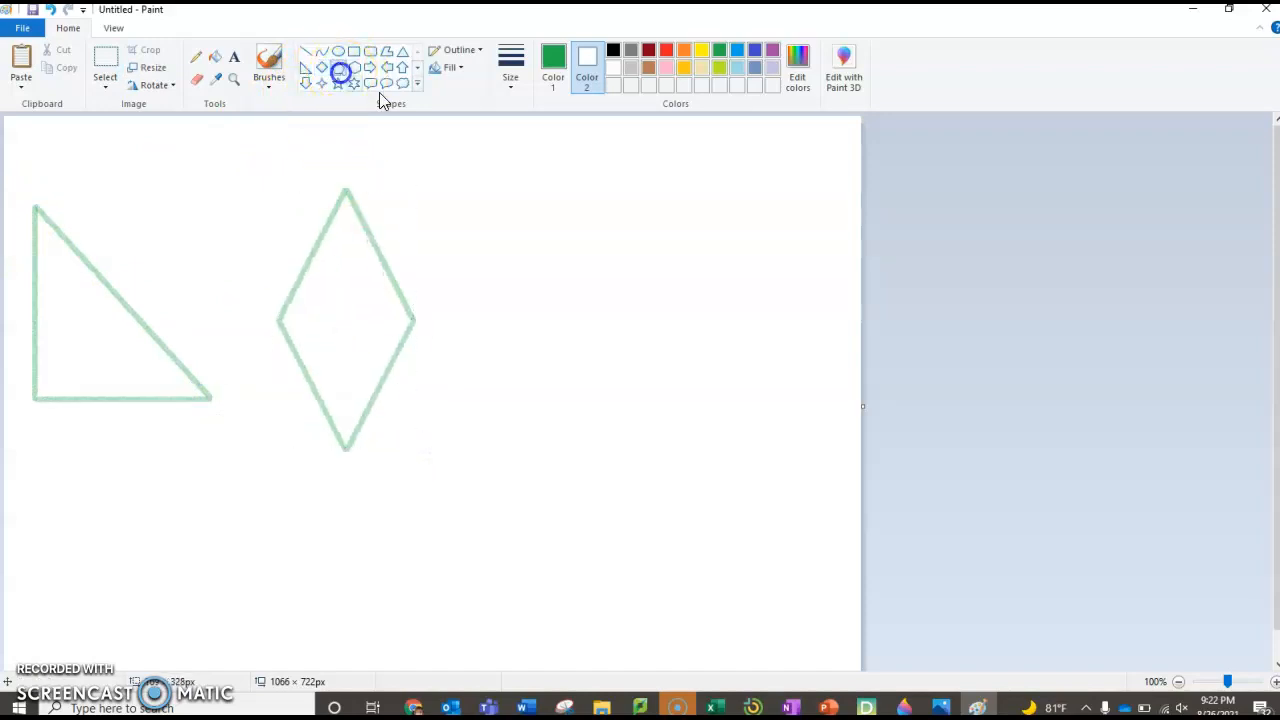
drag(478, 178, 658, 408)
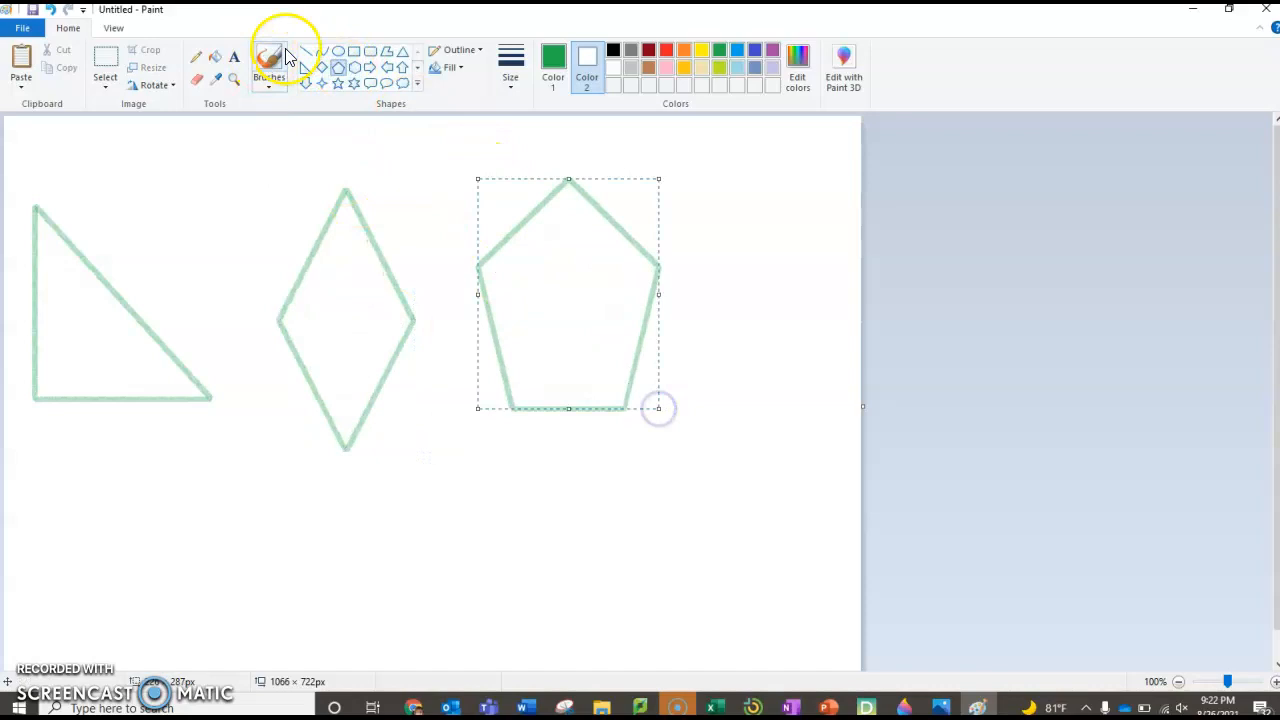
click(354, 67)
drag(58, 455, 301, 672)
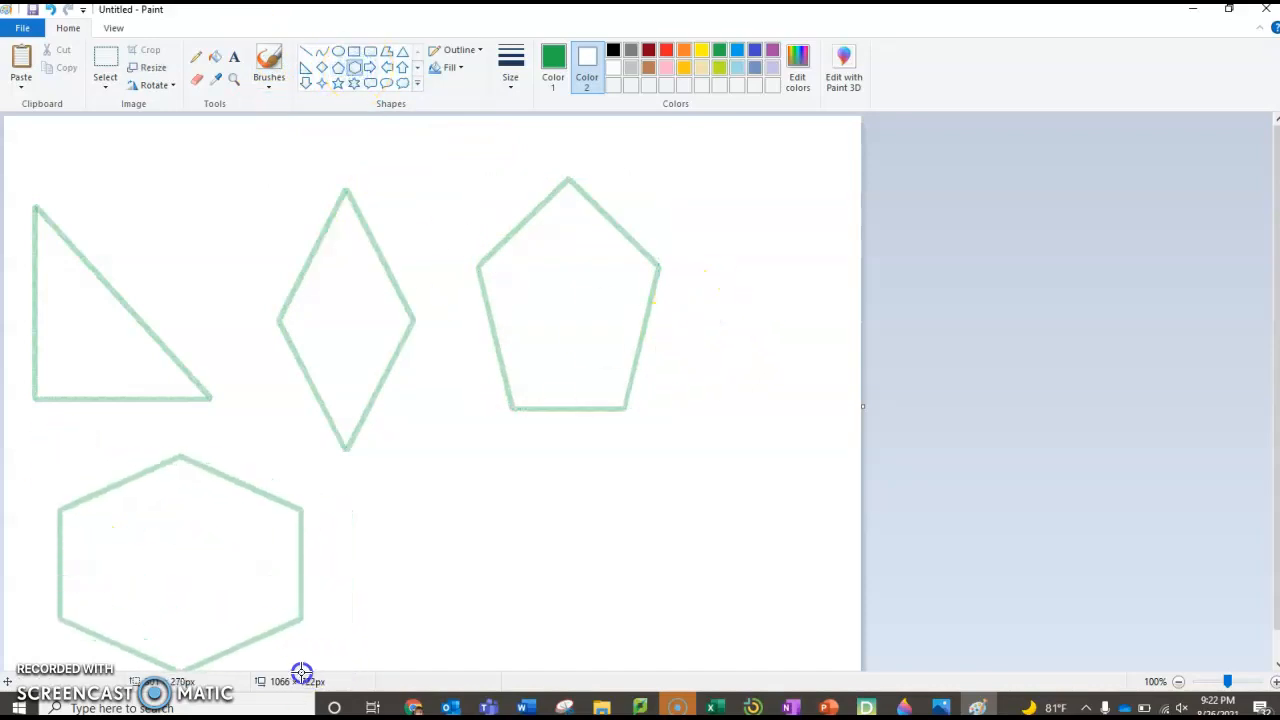
Draw a right-pointing arrow about 89 px high beside the hexagon and give it a solid blue fill.
click(371, 68)
drag(358, 484, 613, 556)
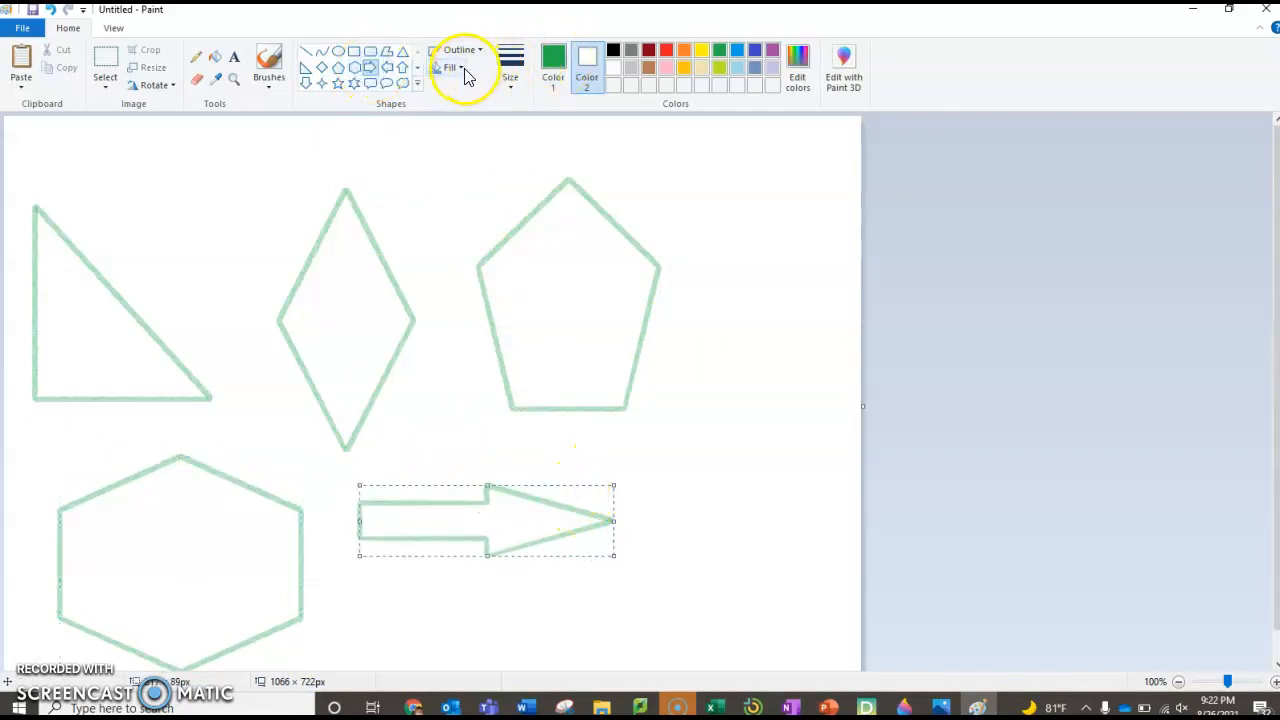
click(462, 68)
click(470, 108)
click(738, 52)
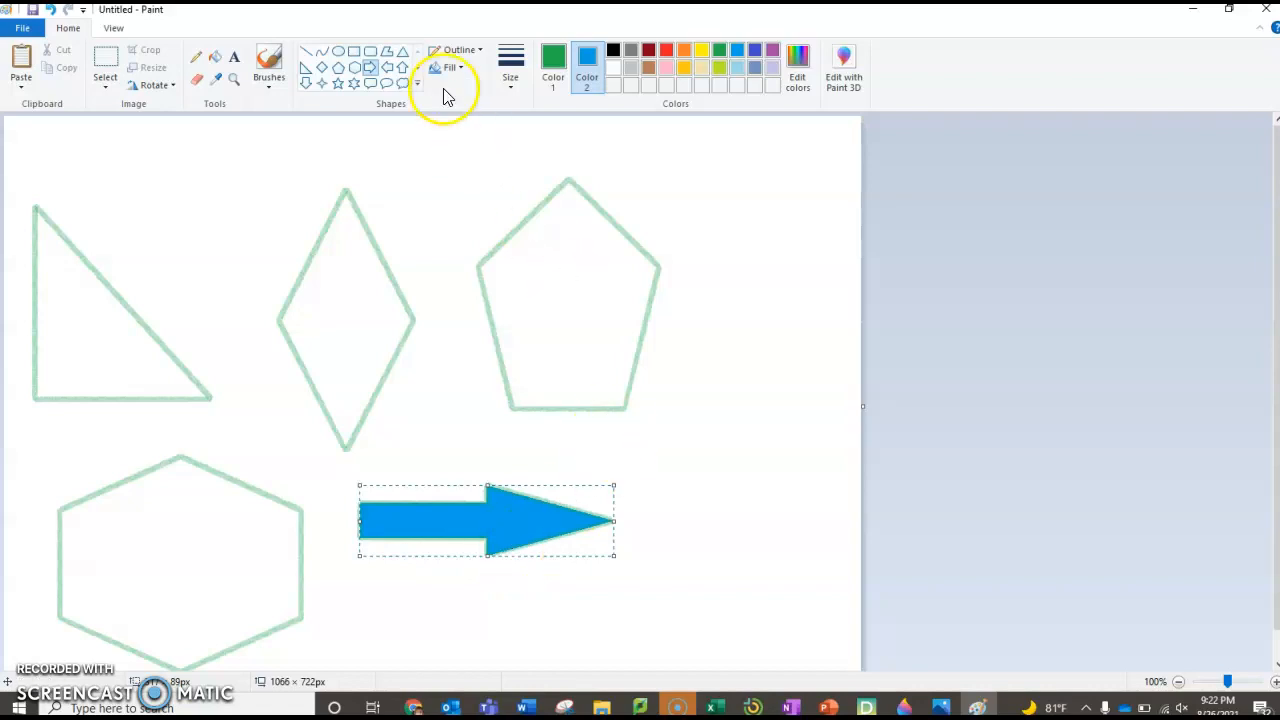
Set the arrow's outline to the thickest size and its fill to the Marker style.
click(511, 90)
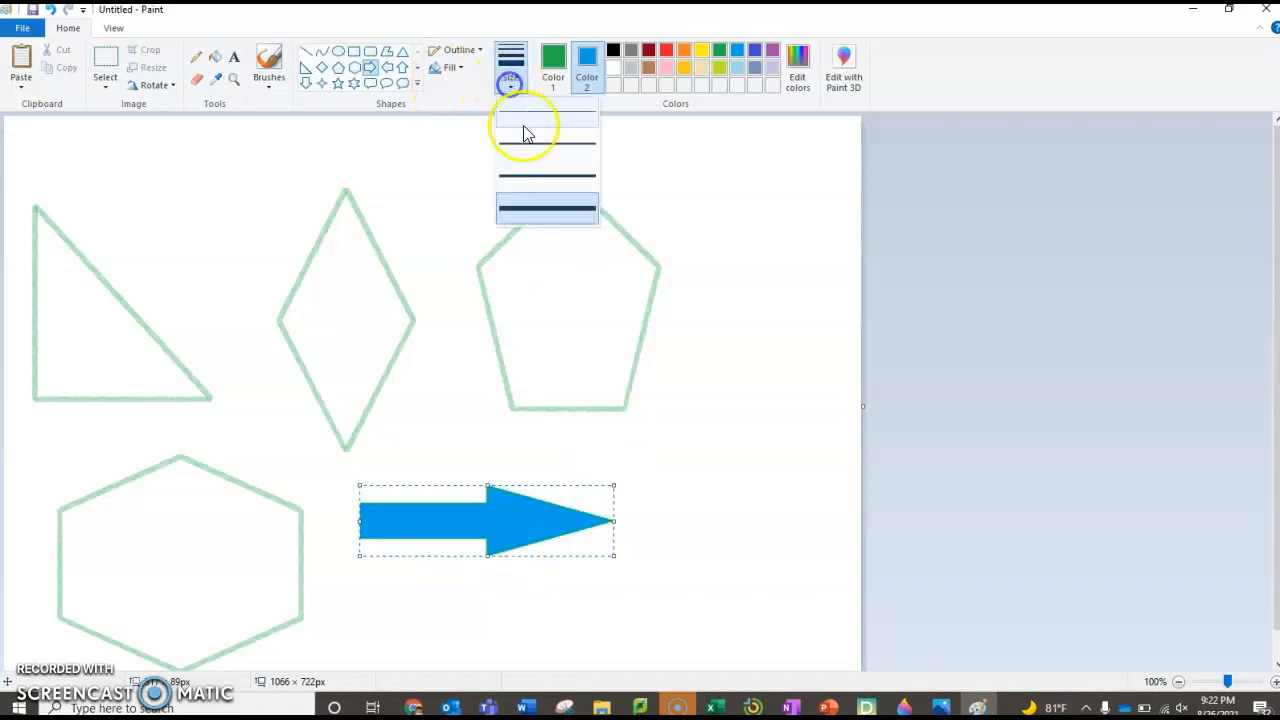
click(524, 214)
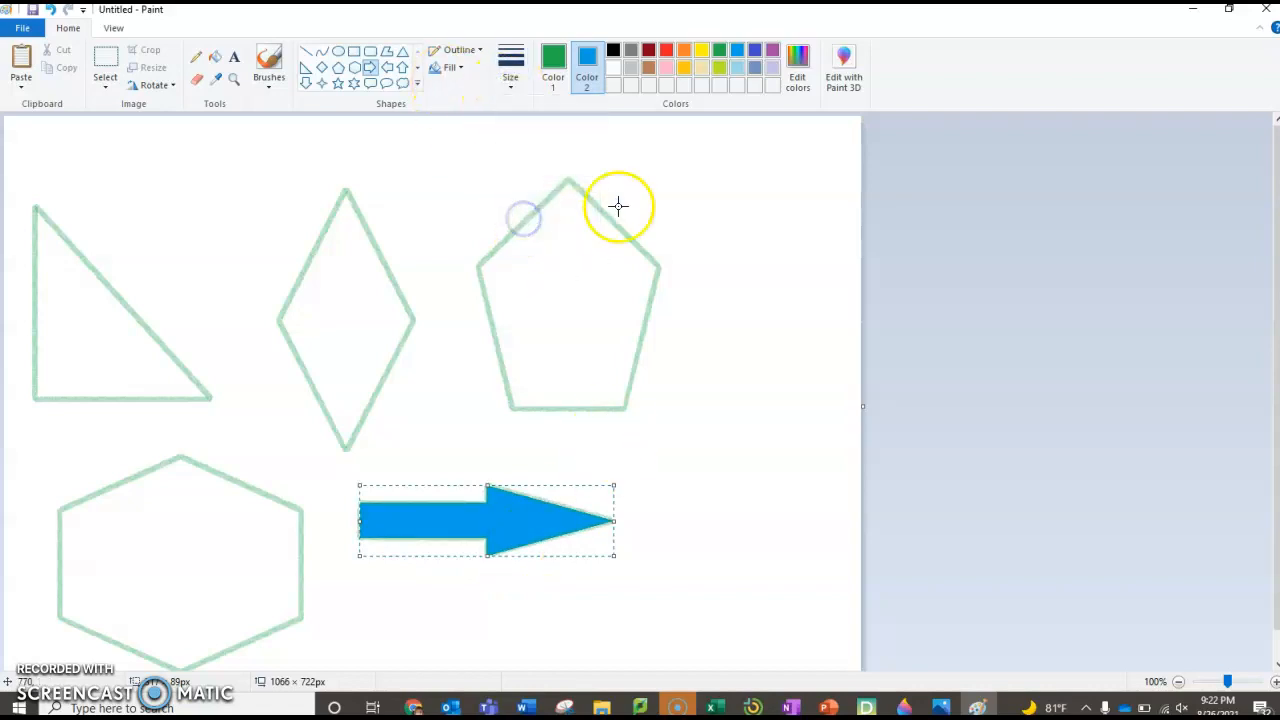
click(453, 75)
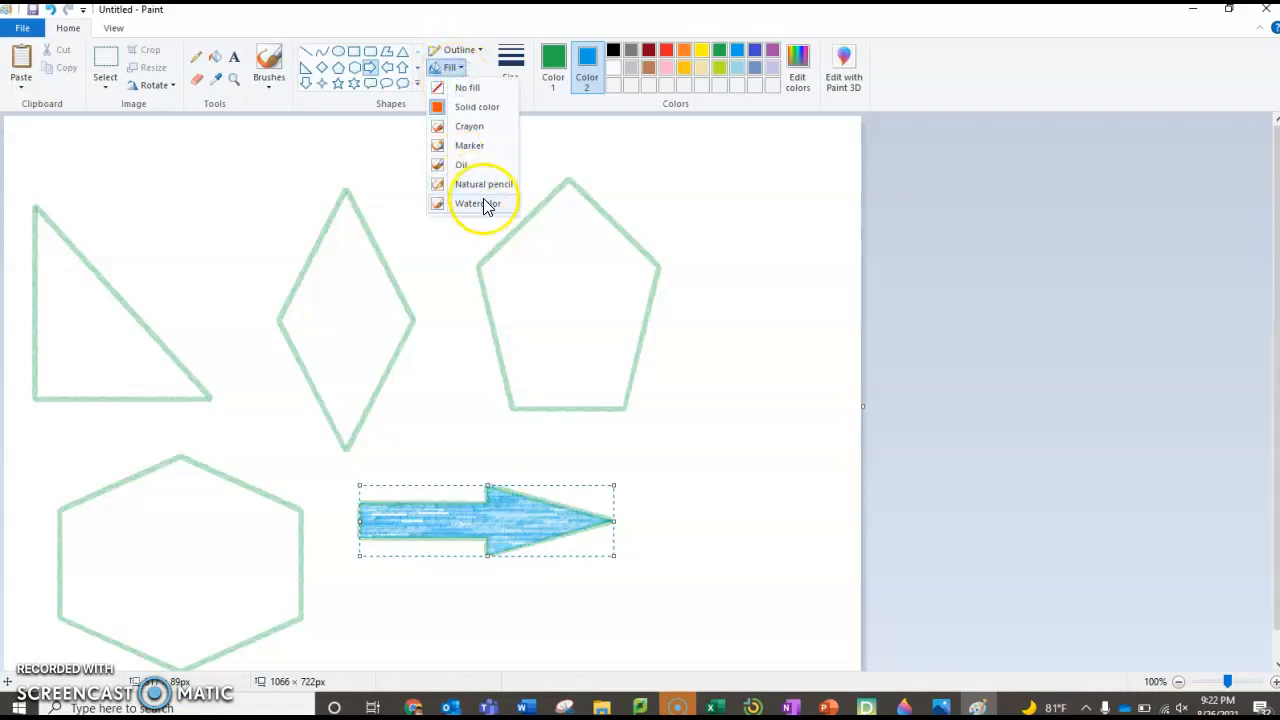
click(468, 147)
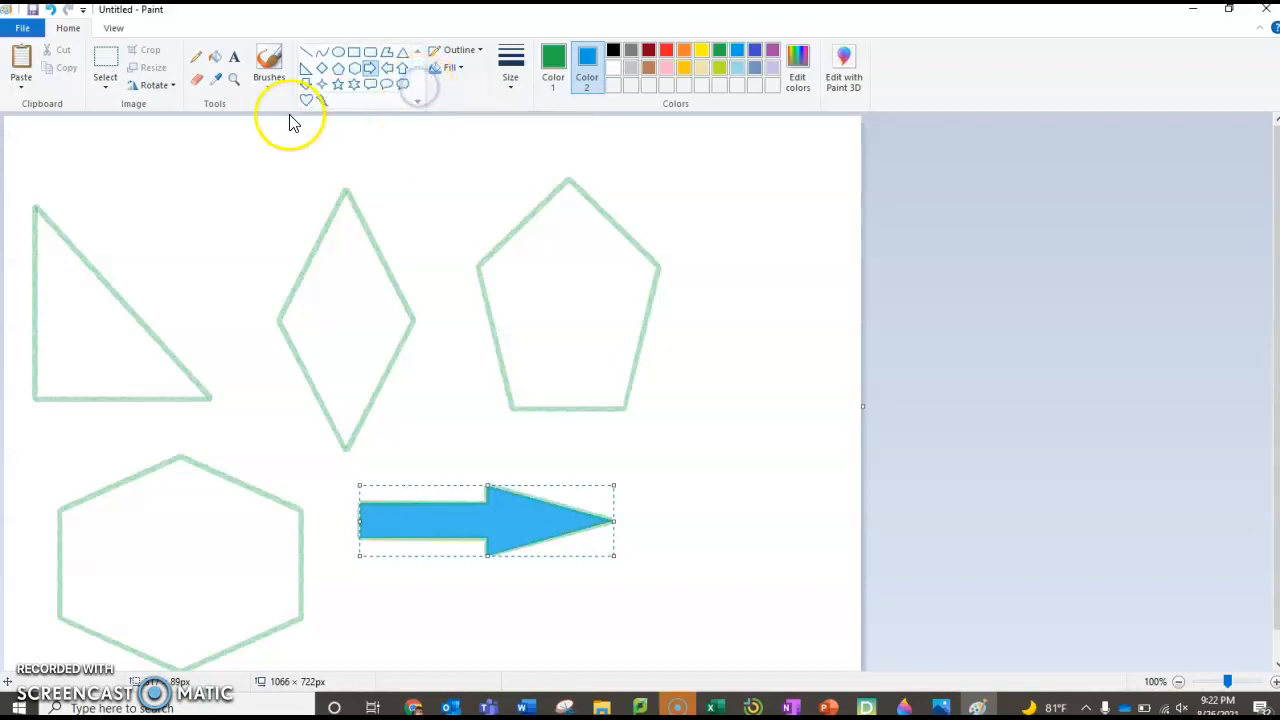
Draw a heart about 235 px high between the triangle and diamond, and a lightning bolt about 153 px high overlapping the hexagon.
click(306, 100)
drag(128, 174, 303, 364)
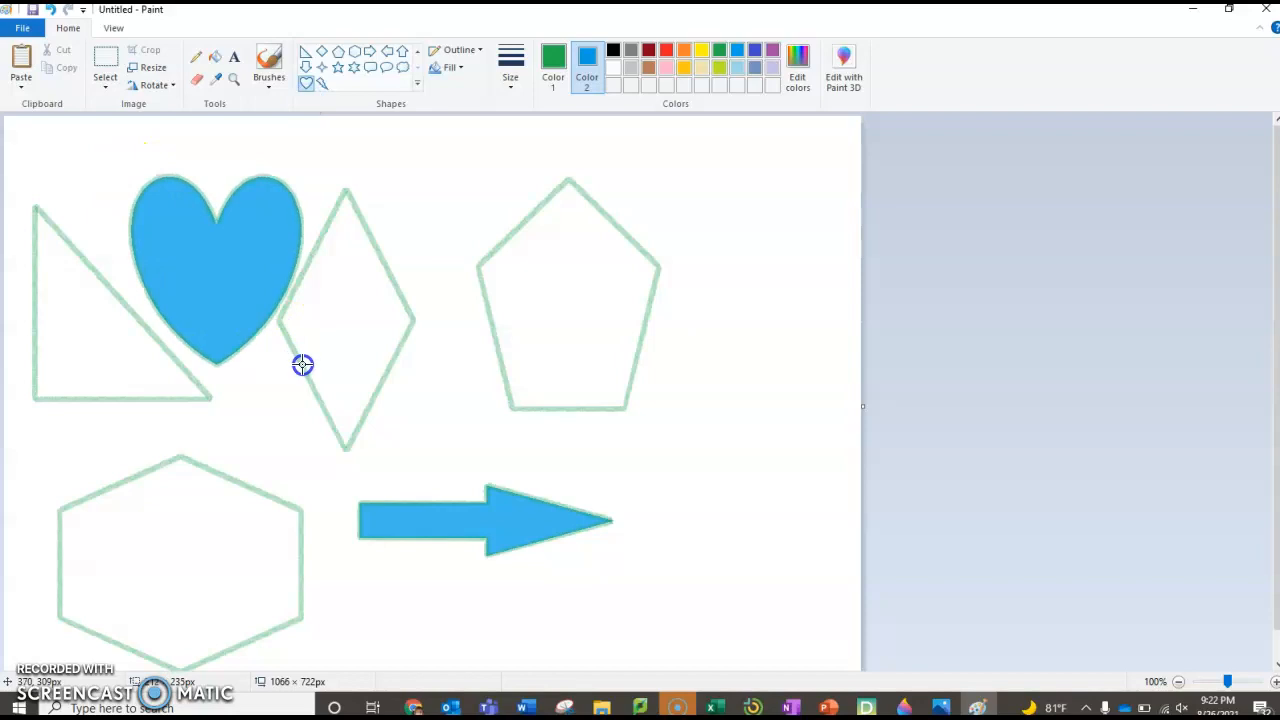
click(321, 83)
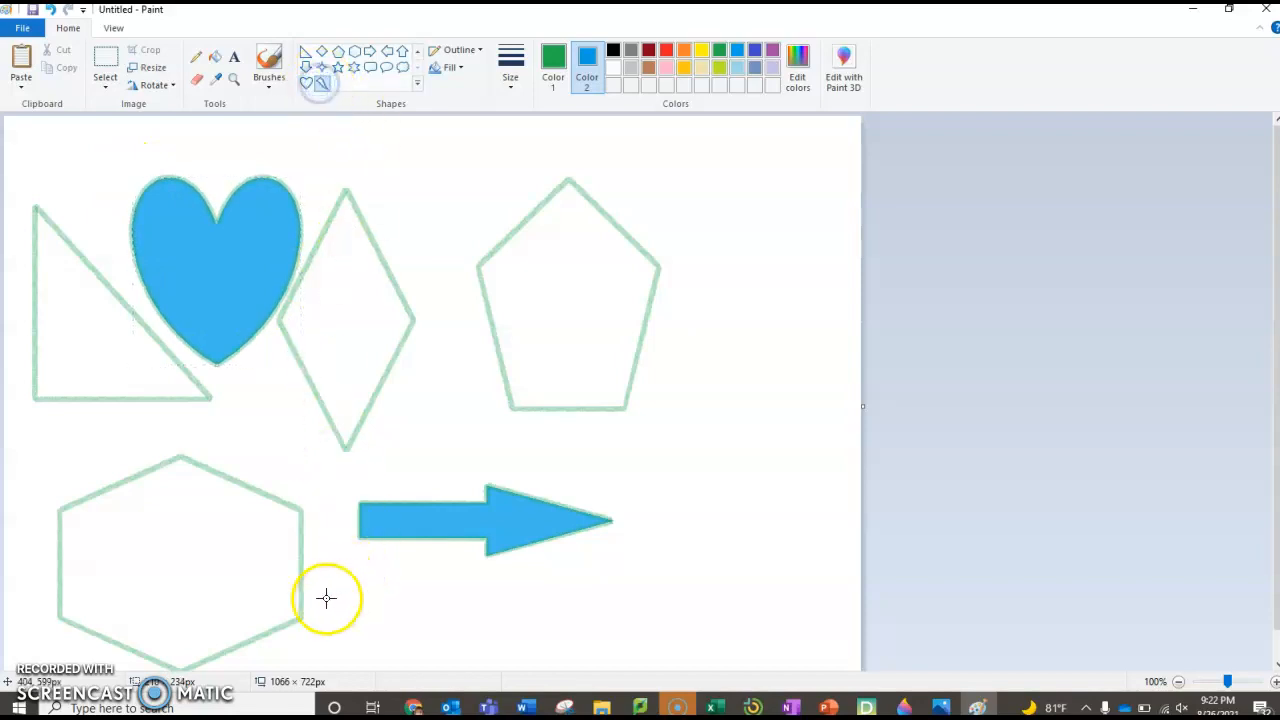
drag(104, 530, 395, 651)
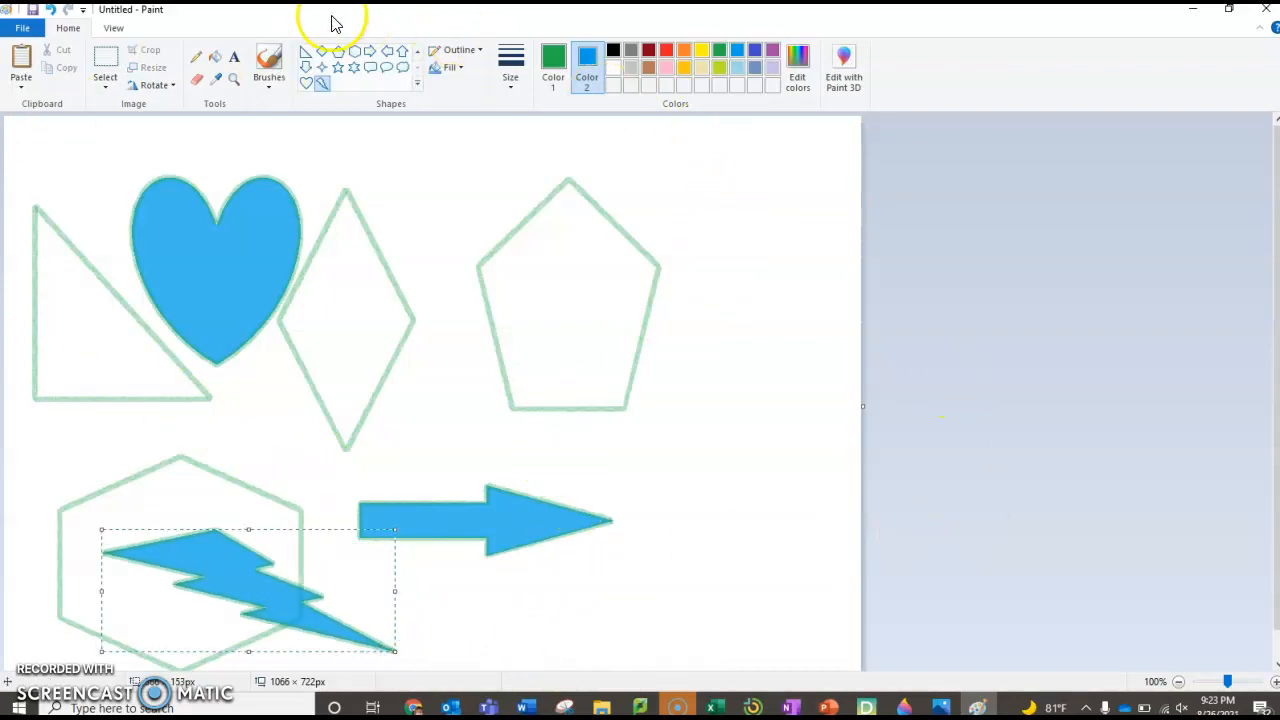
Draw a cloud callout about 226 px high at the arrow's tip.
click(402, 68)
drag(597, 433, 806, 612)
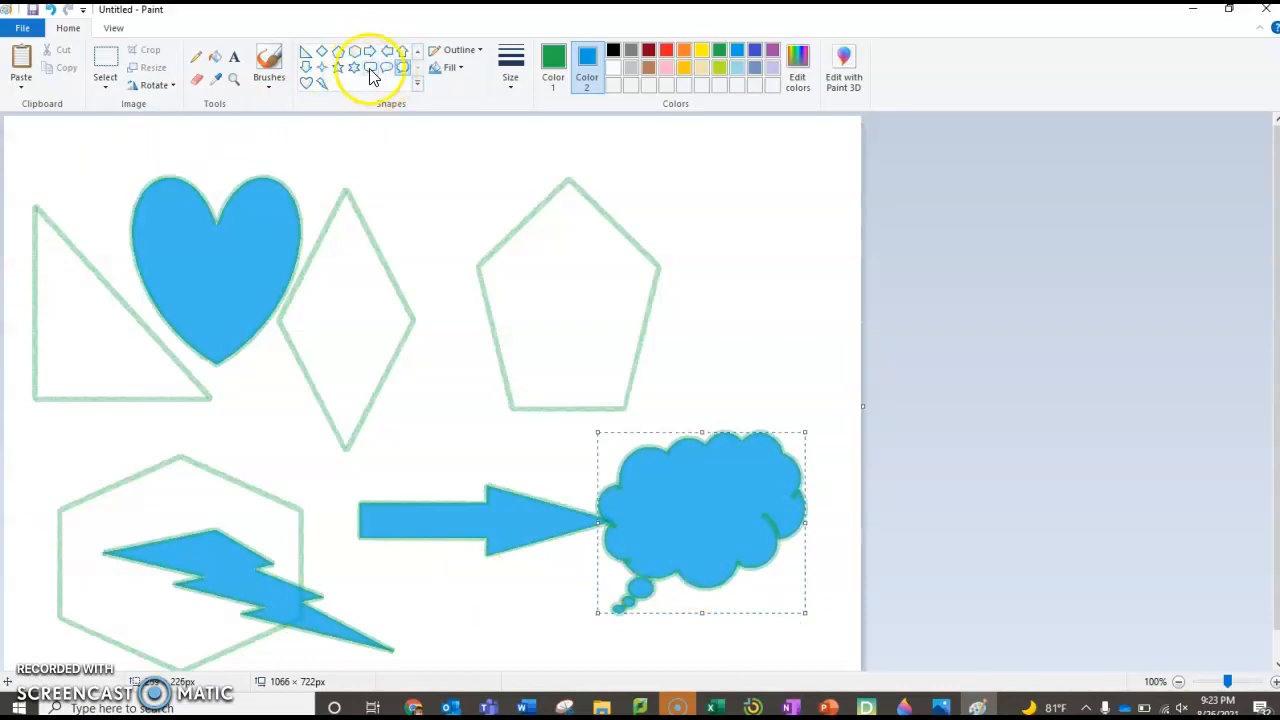
click(418, 52)
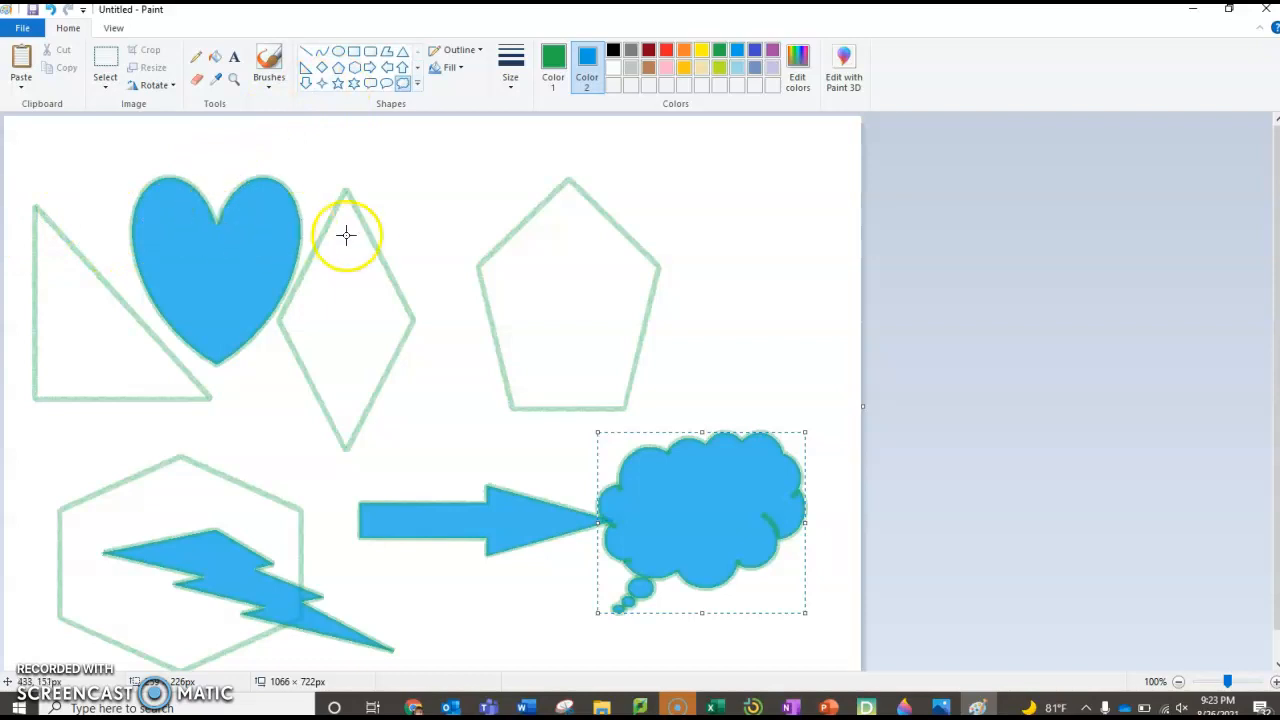
click(363, 310)
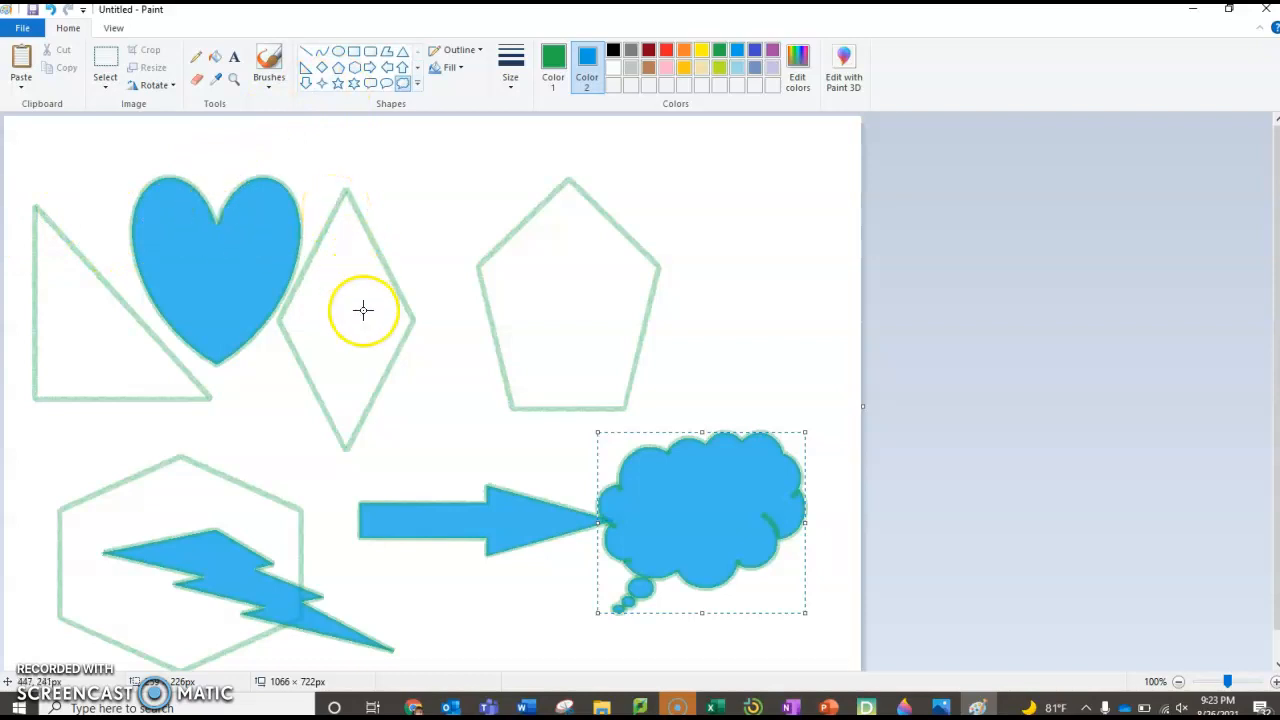
Keep the cloud callout's current fill style and change its fill color to white.
click(452, 68)
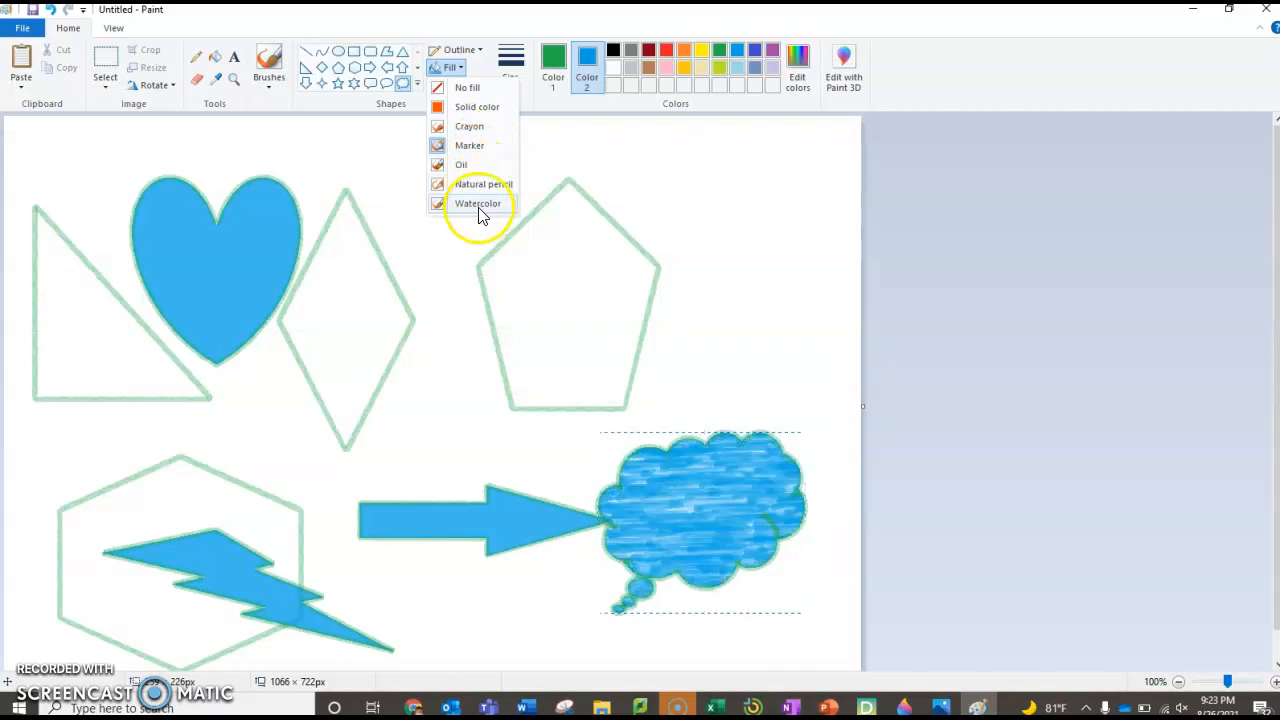
click(446, 251)
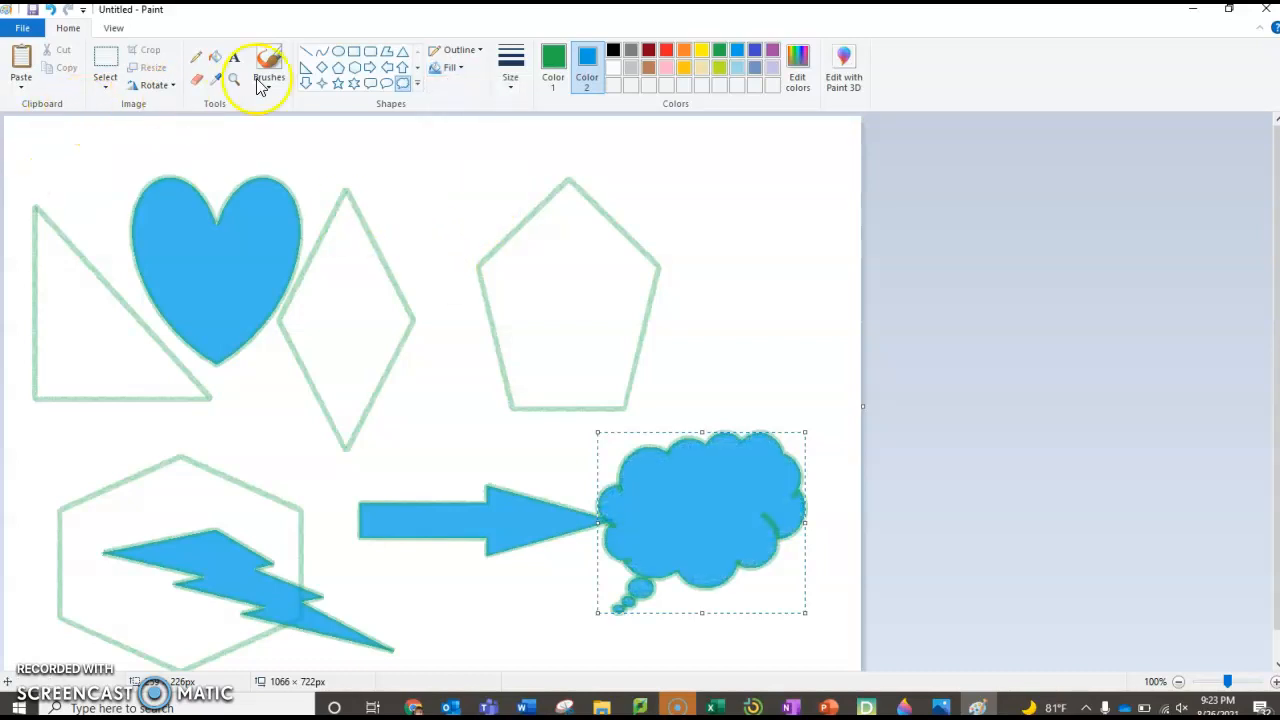
click(590, 66)
click(613, 70)
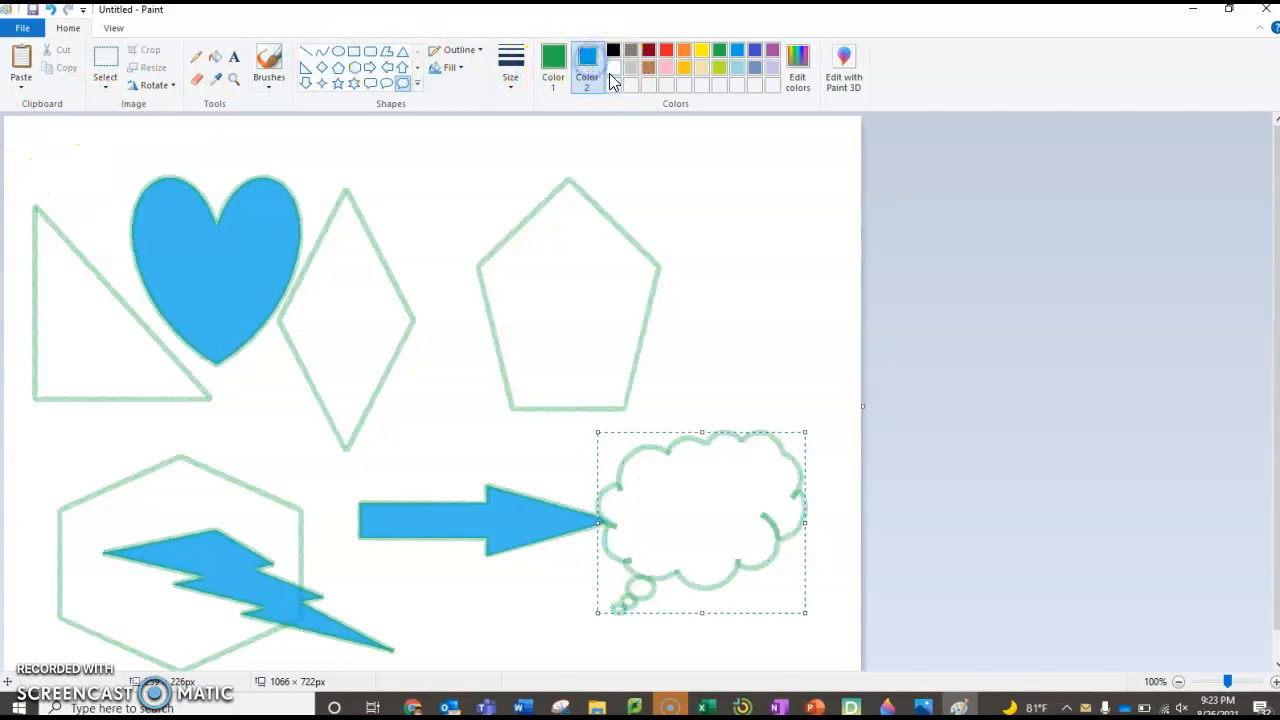
mouse_move(14, 132)
mouse_down()
mouse_move(491, 540)
mouse_move(630, 600)
mouse_move(664, 700)
mouse_move(650, 668)
mouse_up()
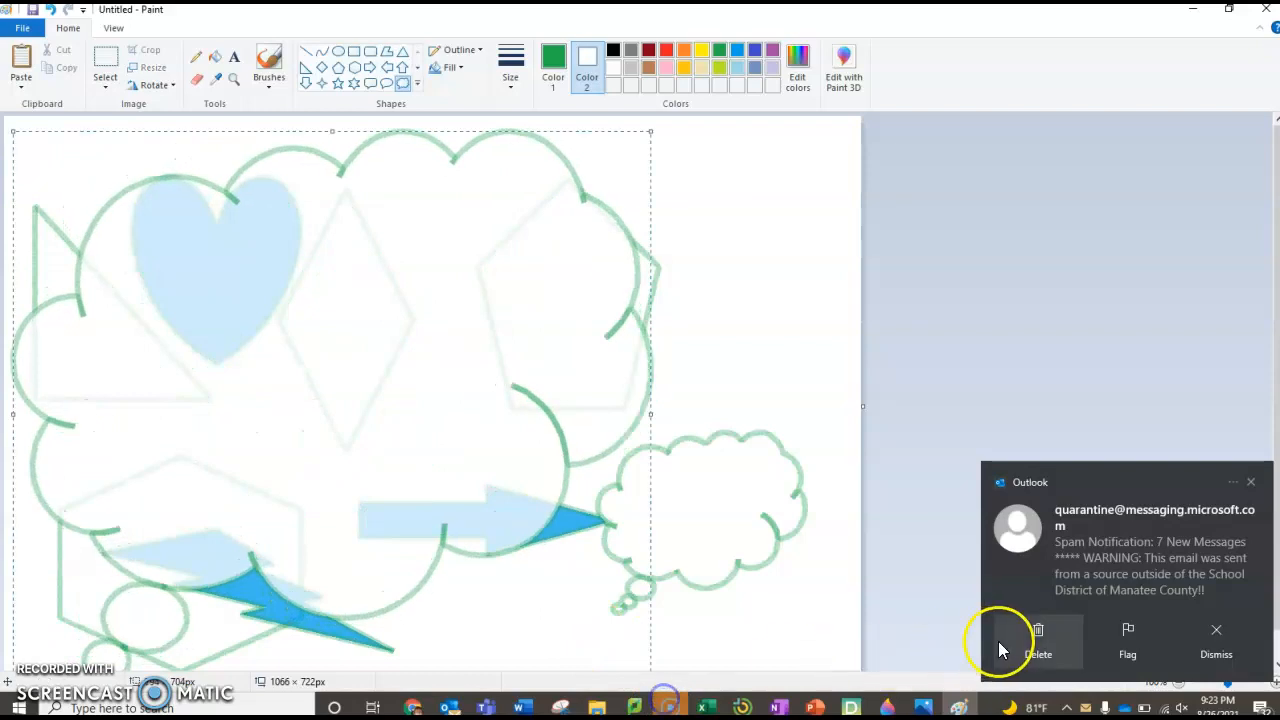
click(1251, 483)
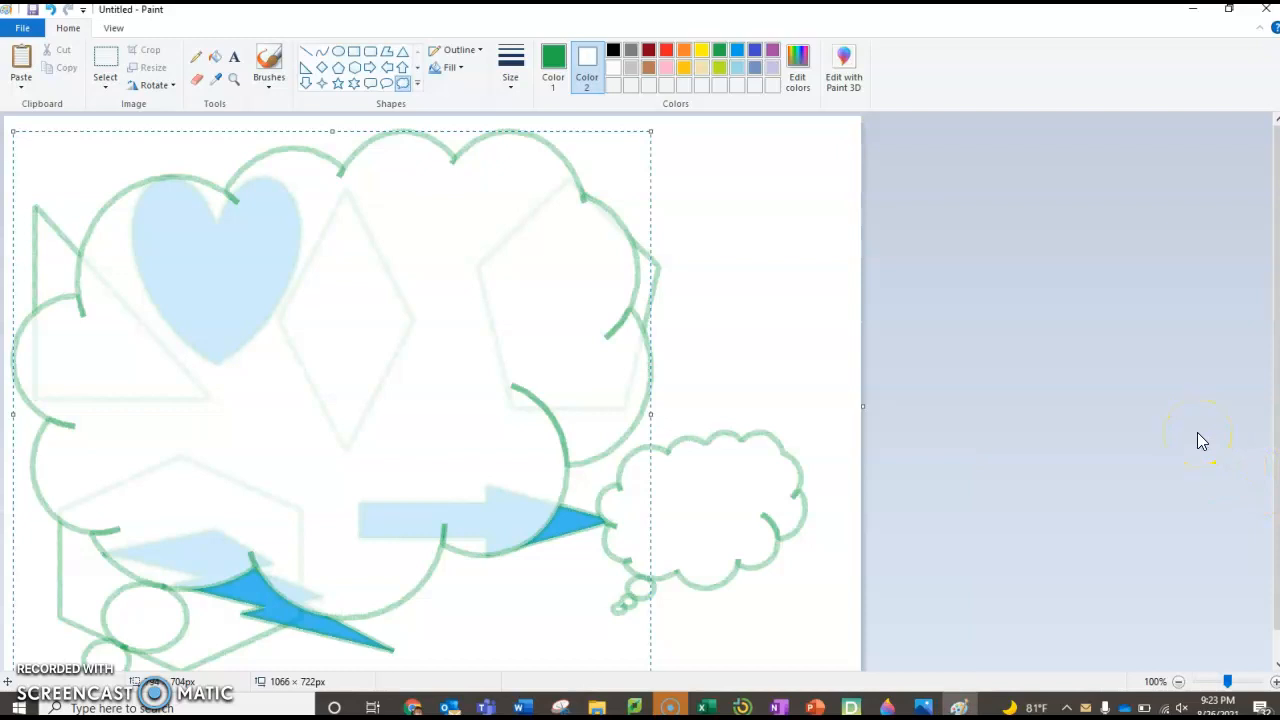
key(ctrl+z)
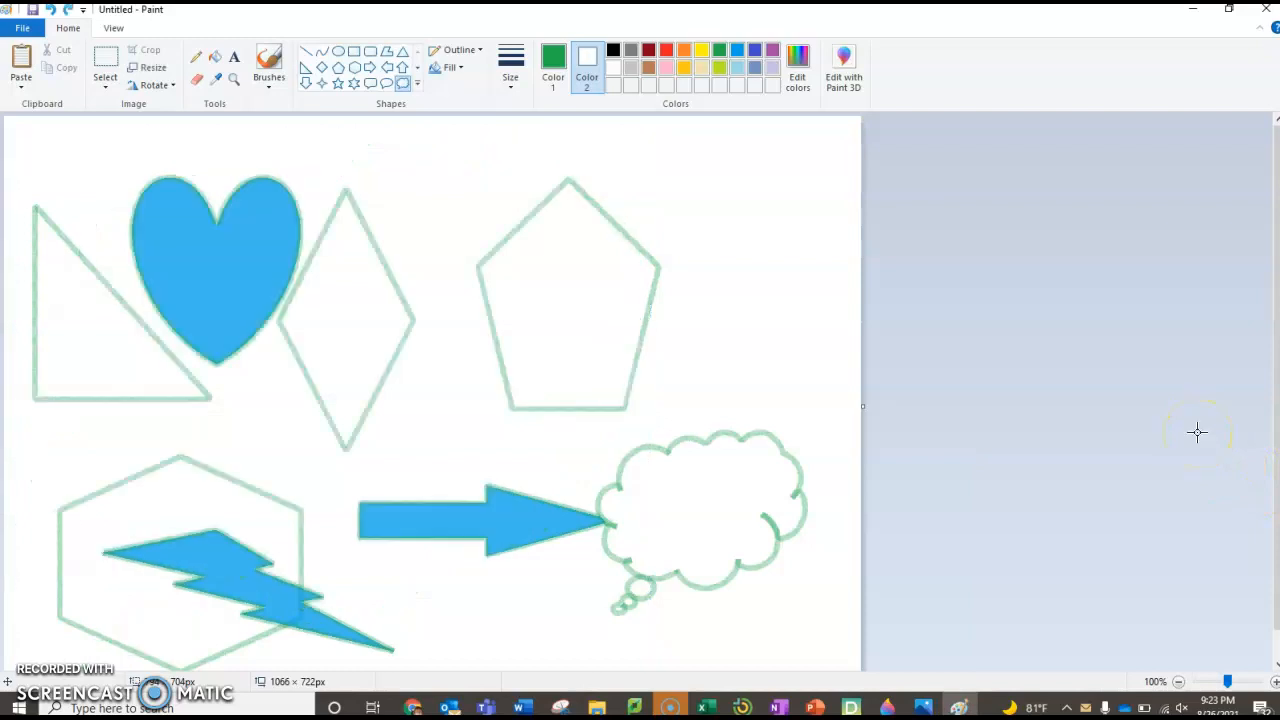
Select the whole drawing with all its shapes and delete it to clear the canvas.
click(104, 62)
drag(12, 124, 112, 218)
key(ctrl+a)
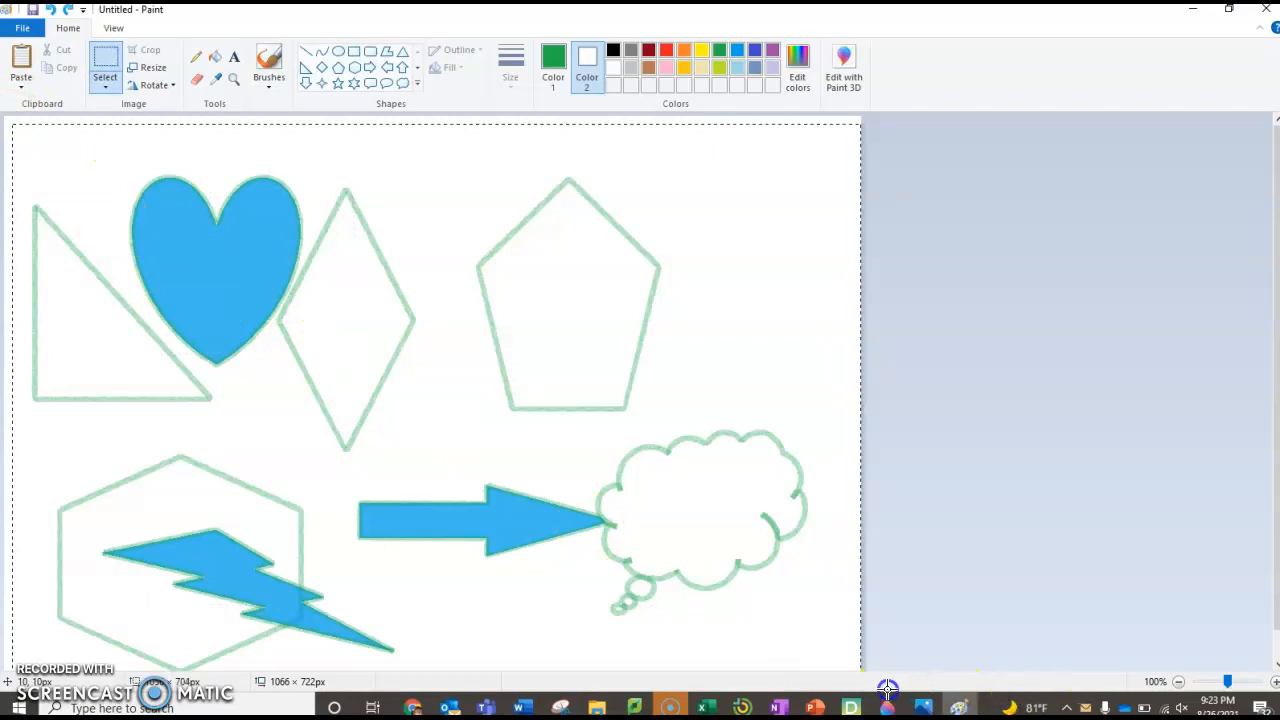
key(Delete)
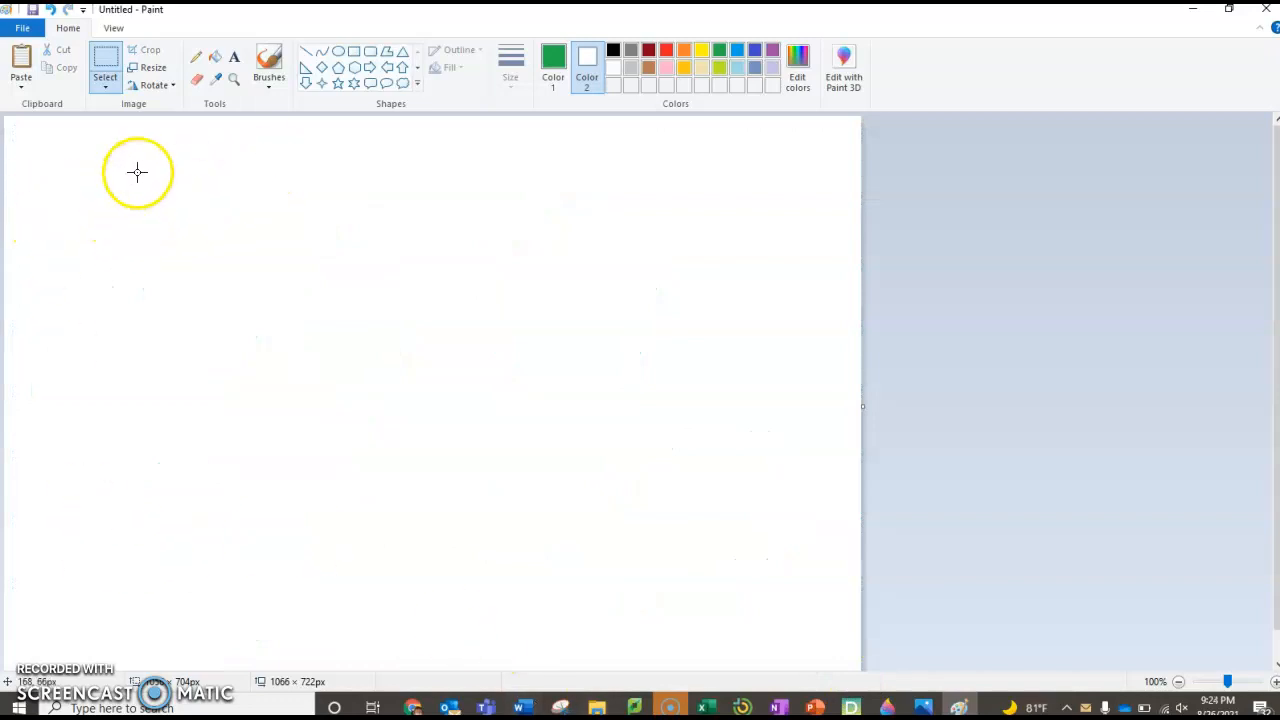
Draw a horizontal line about 815 px wide with the Curve tool and bend it at two points into an S-shaped wave.
click(267, 83)
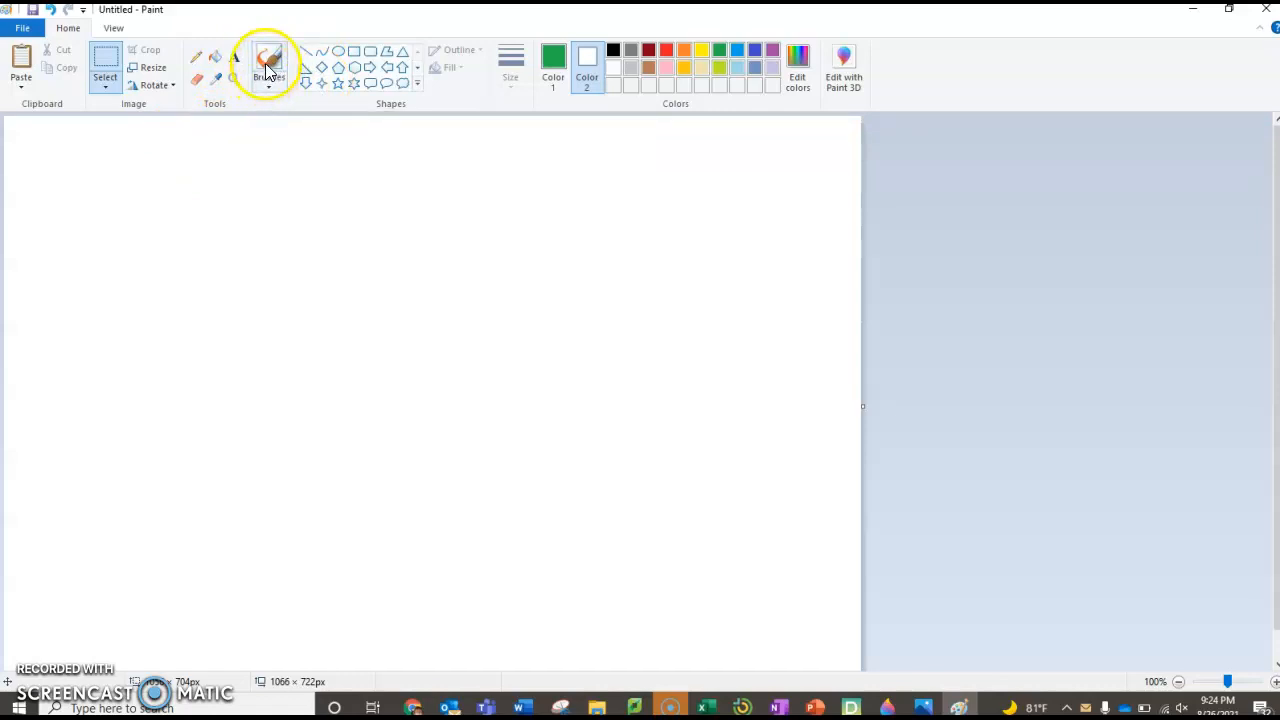
click(322, 50)
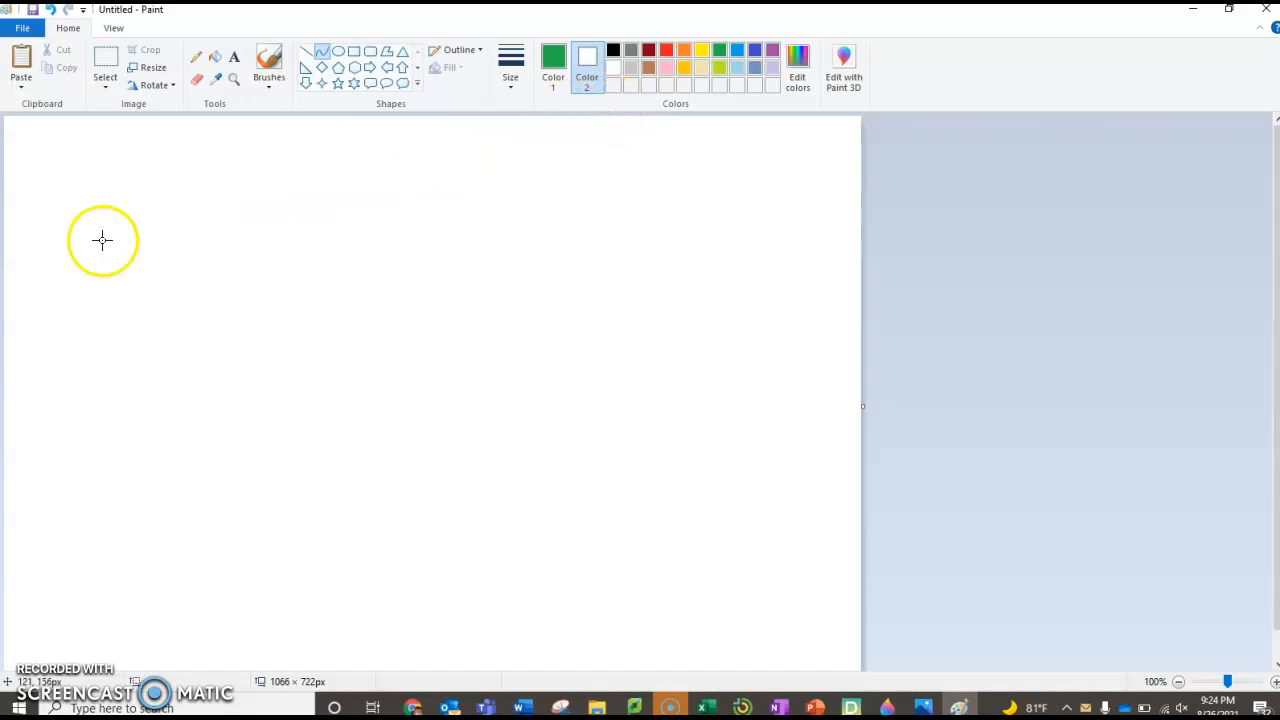
drag(64, 252, 718, 254)
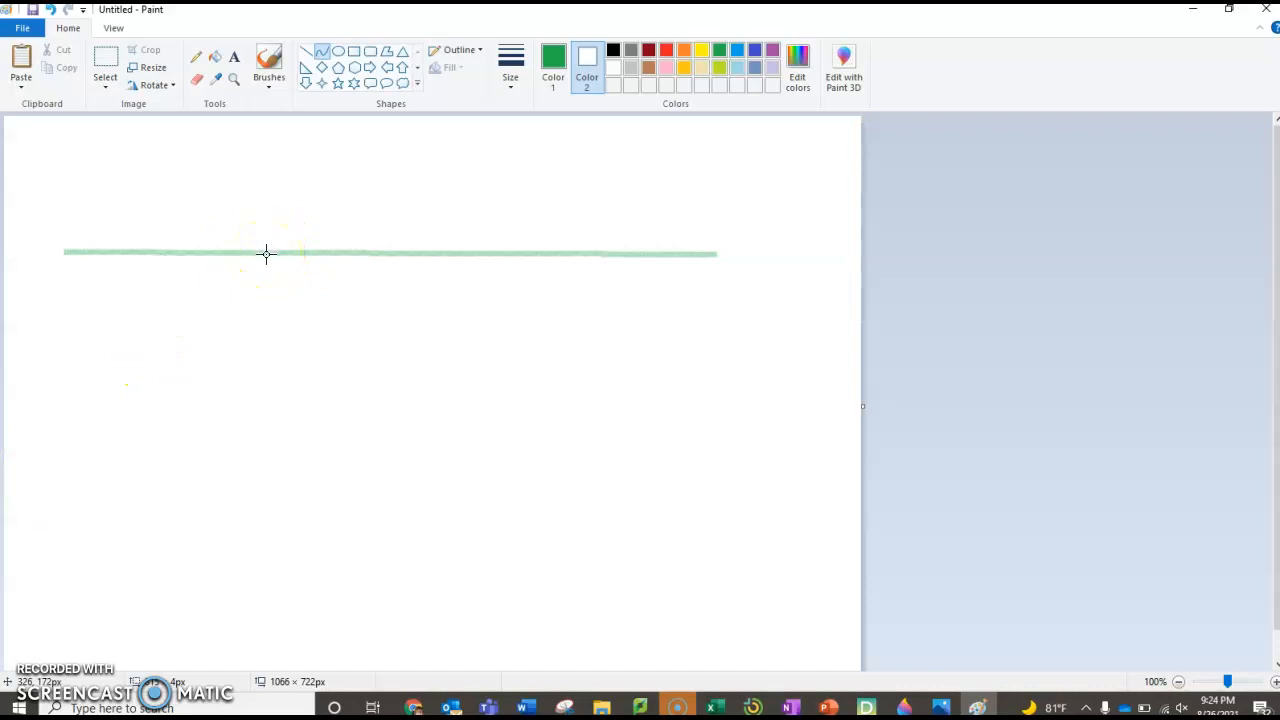
mouse_move(266, 253)
mouse_down()
mouse_move(280, 334)
mouse_move(254, 486)
mouse_move(430, 540)
mouse_move(646, 394)
mouse_move(543, 163)
mouse_move(143, 369)
mouse_move(565, 450)
mouse_move(240, 191)
mouse_move(180, 489)
mouse_move(491, 546)
mouse_move(673, 504)
mouse_move(680, 449)
mouse_move(443, 569)
mouse_move(31, 509)
mouse_move(98, 371)
mouse_move(89, 511)
mouse_move(420, 560)
mouse_move(554, 334)
mouse_move(539, 435)
mouse_move(607, 478)
mouse_up()
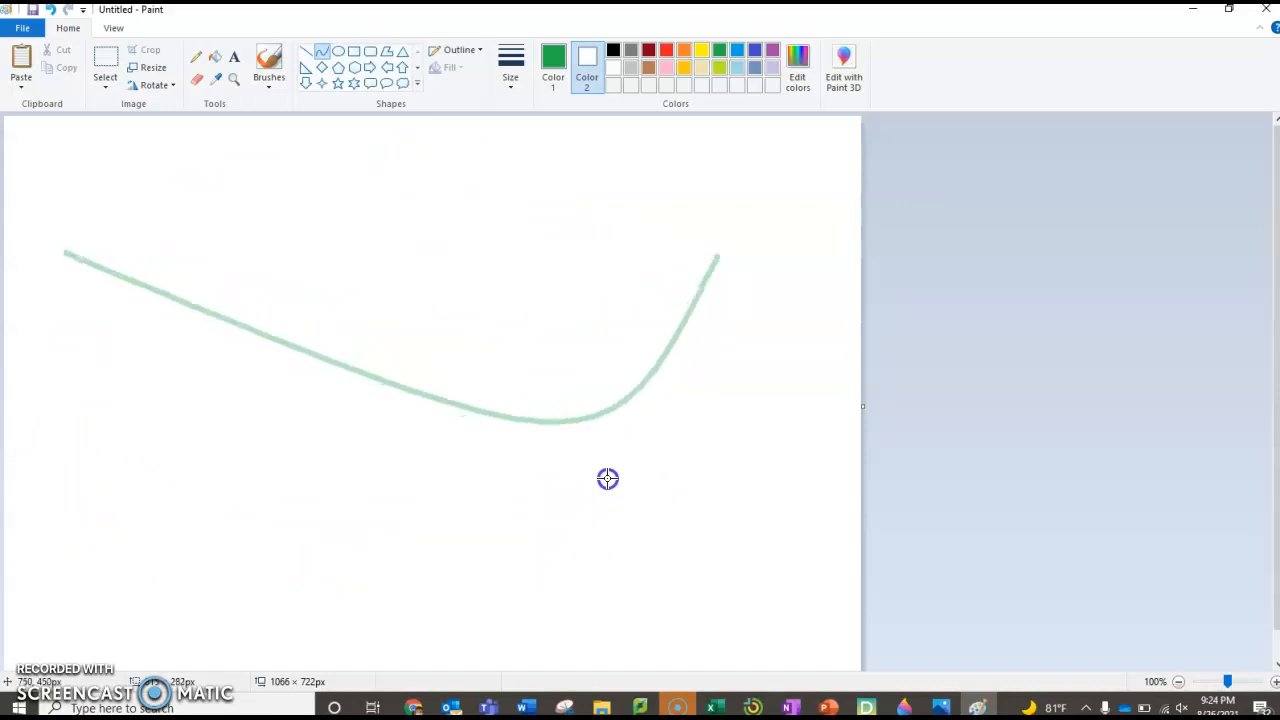
mouse_move(287, 347)
mouse_down()
mouse_move(191, 449)
mouse_move(2, 503)
mouse_move(457, 497)
mouse_move(634, 400)
mouse_move(597, 346)
mouse_move(618, 245)
mouse_move(663, 149)
mouse_move(640, 174)
mouse_move(494, 197)
mouse_move(441, 159)
mouse_move(303, 163)
mouse_move(257, 146)
mouse_move(270, 124)
mouse_move(311, 131)
mouse_up()
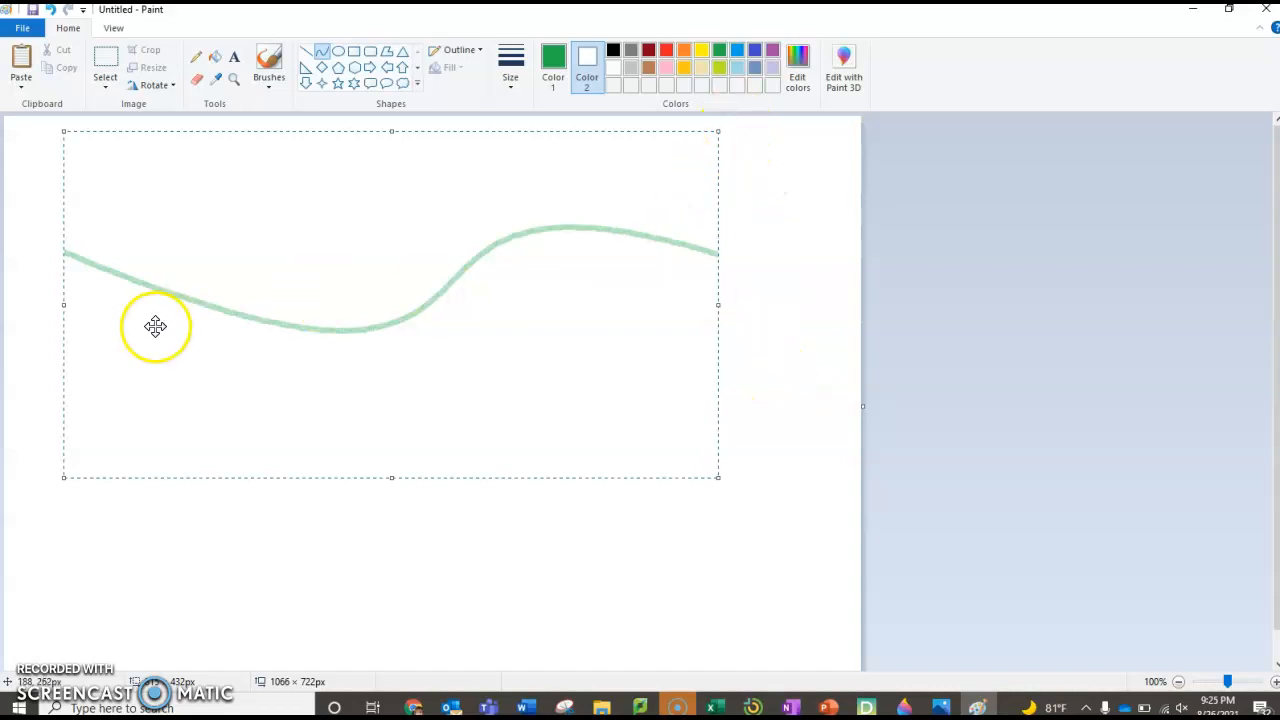
click(817, 400)
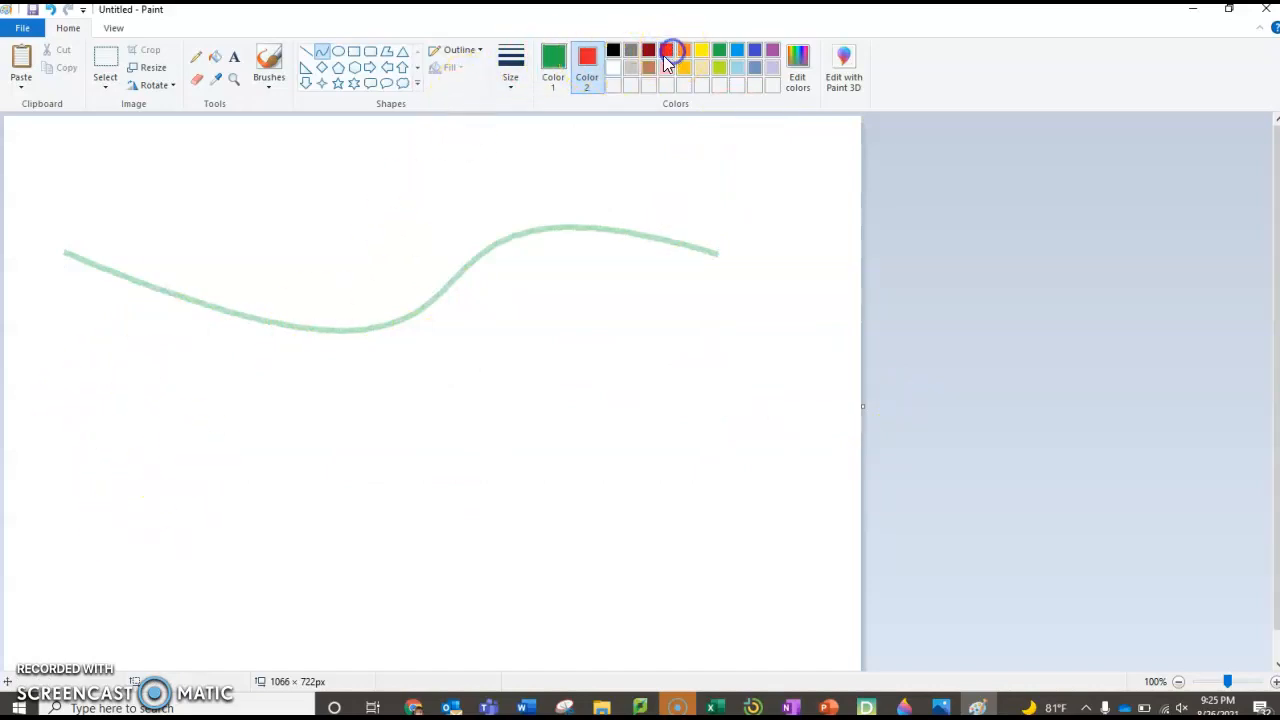
Draw a diagonal Curve line about 356 px high below the wave with a Solid color outline, and make it red.
click(462, 50)
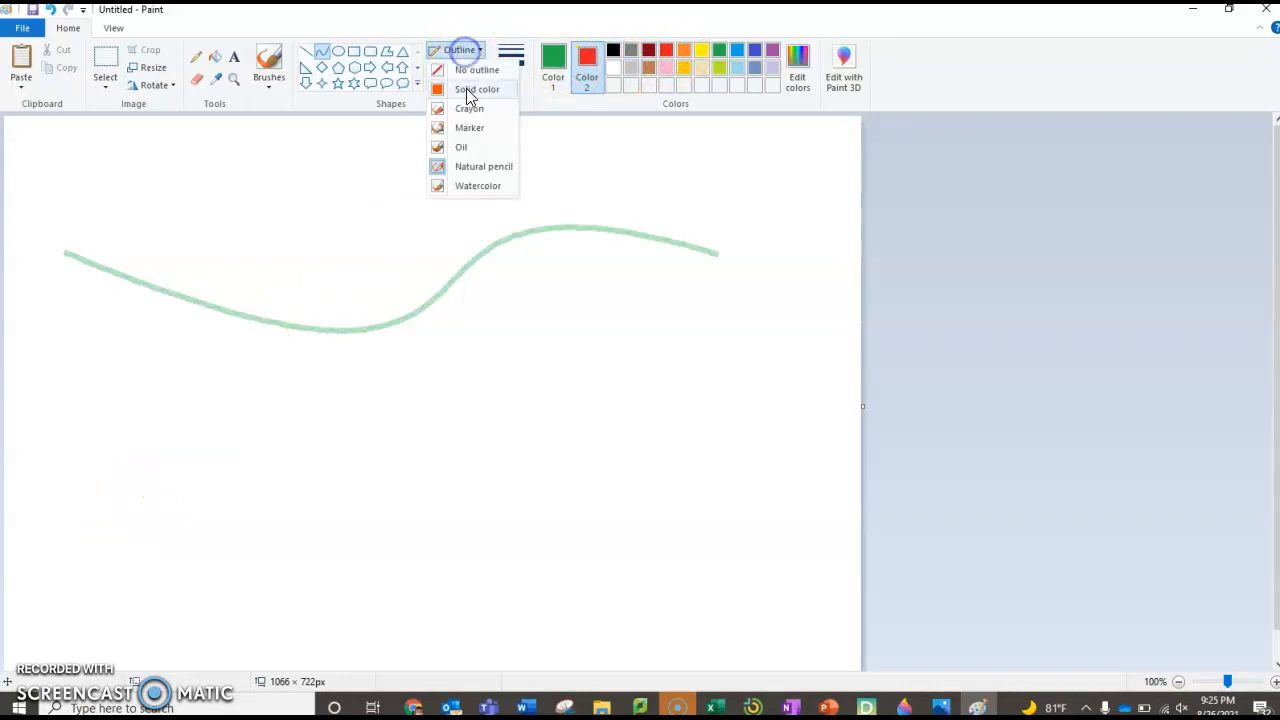
click(466, 90)
drag(131, 574, 680, 290)
click(553, 68)
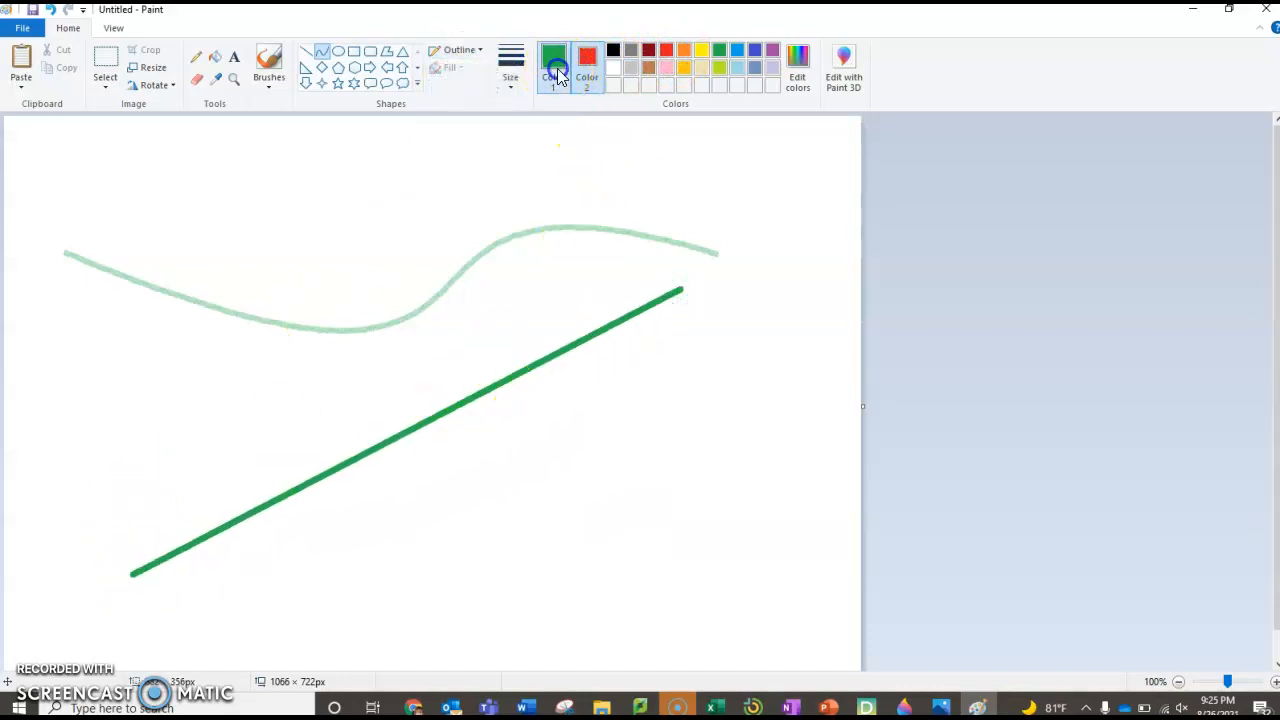
click(667, 52)
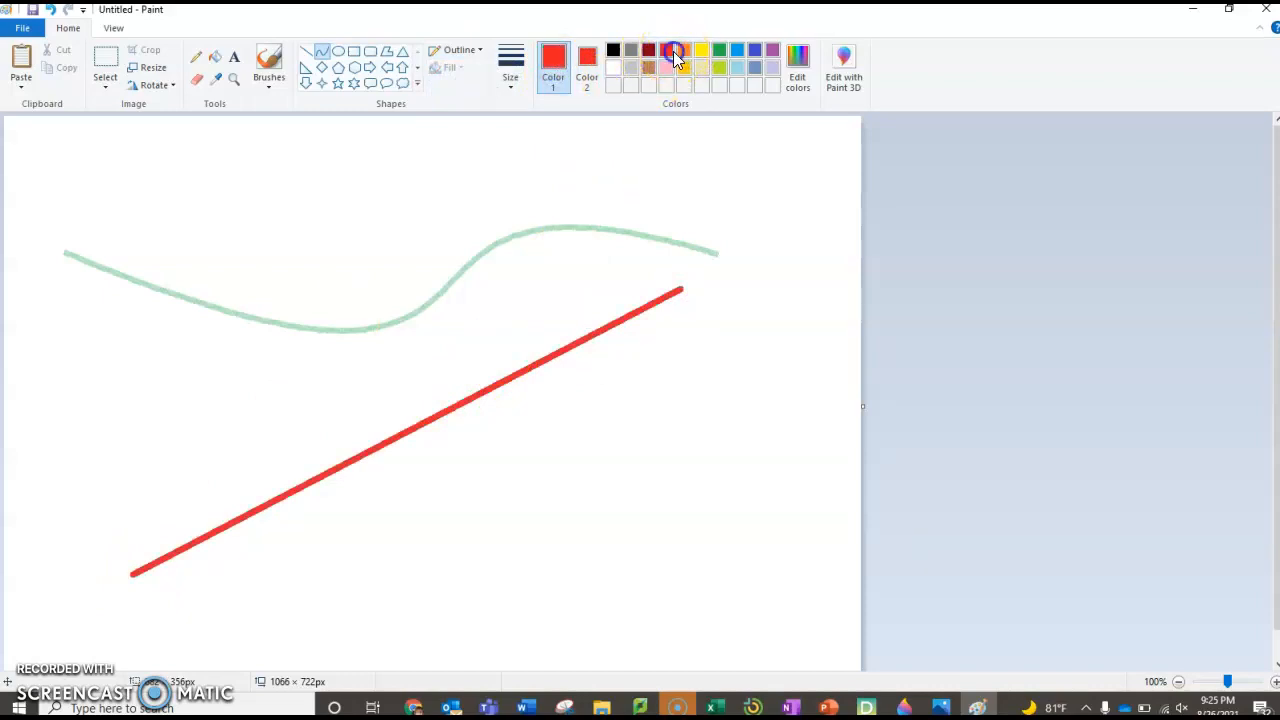
Bend the red diagonal line at two points into a wide S-shaped curve.
click(412, 440)
drag(412, 440, 72, 364)
drag(480, 322, 1047, 597)
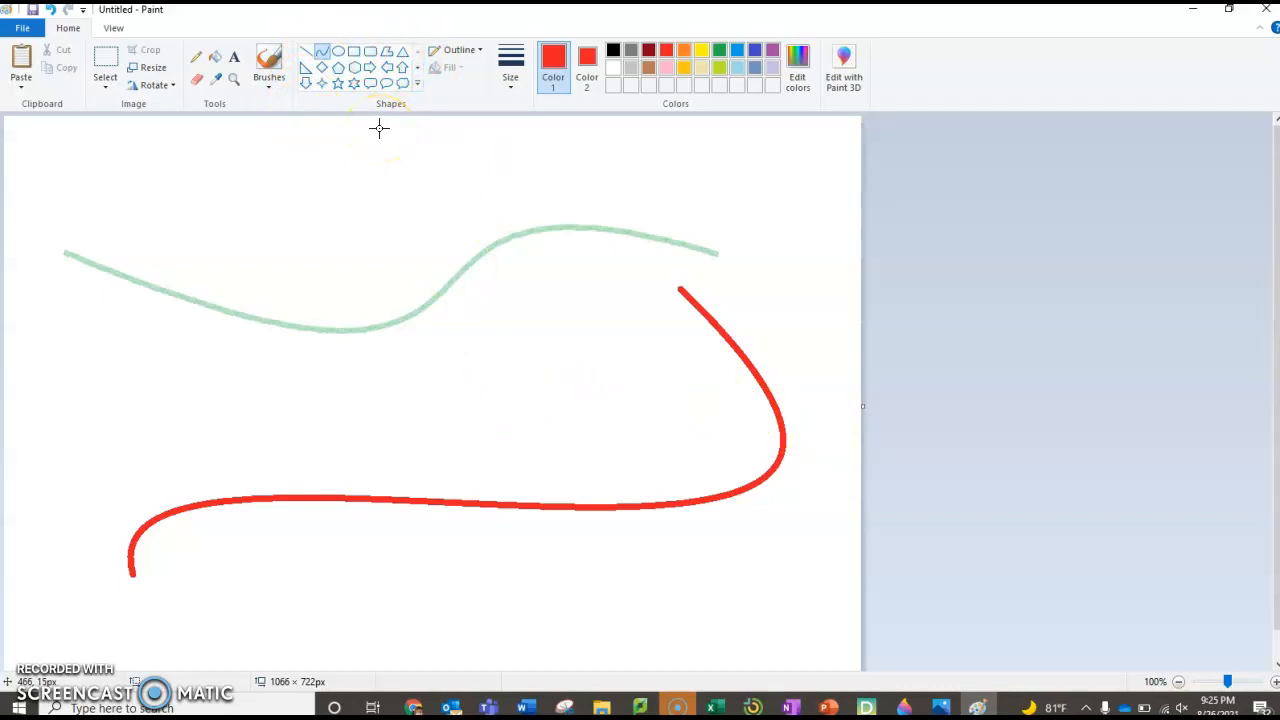
Undo both drawn curves to return to a blank canvas.
key(ctrl+z)
key(ctrl+z)
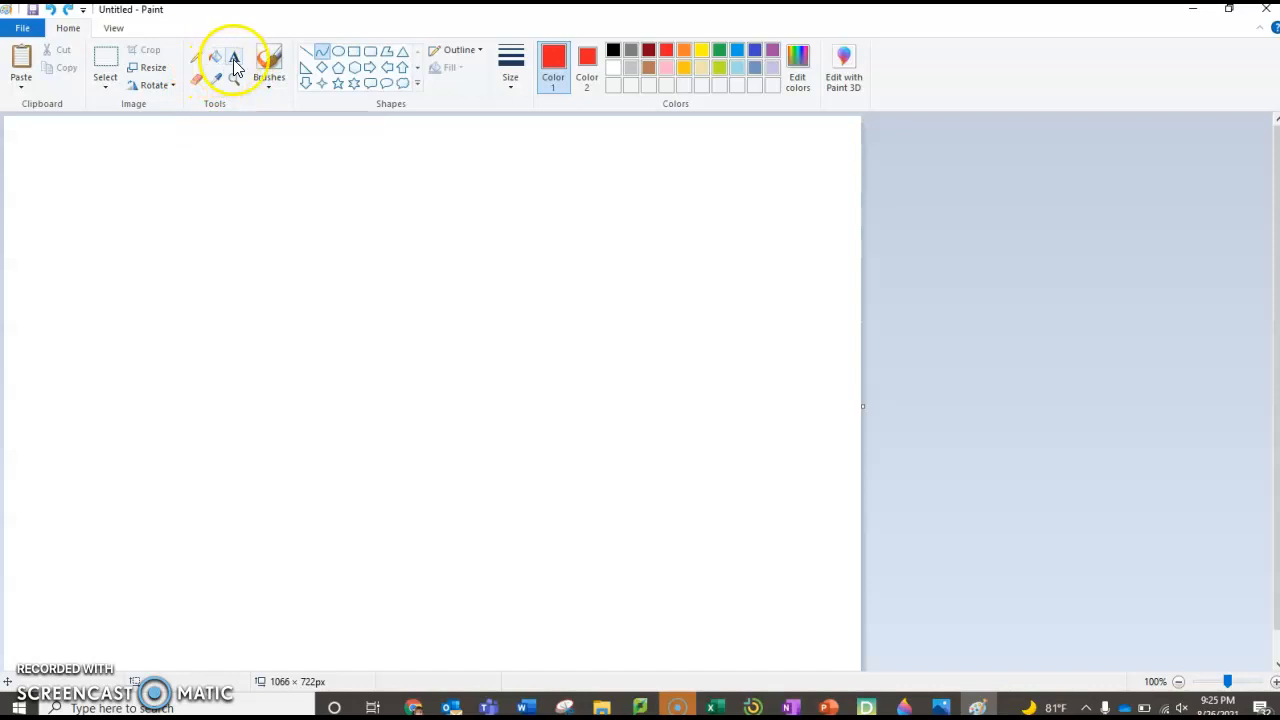
Paint a small oval and a large adjoining circle in red with the Marker brush.
click(268, 62)
click(268, 90)
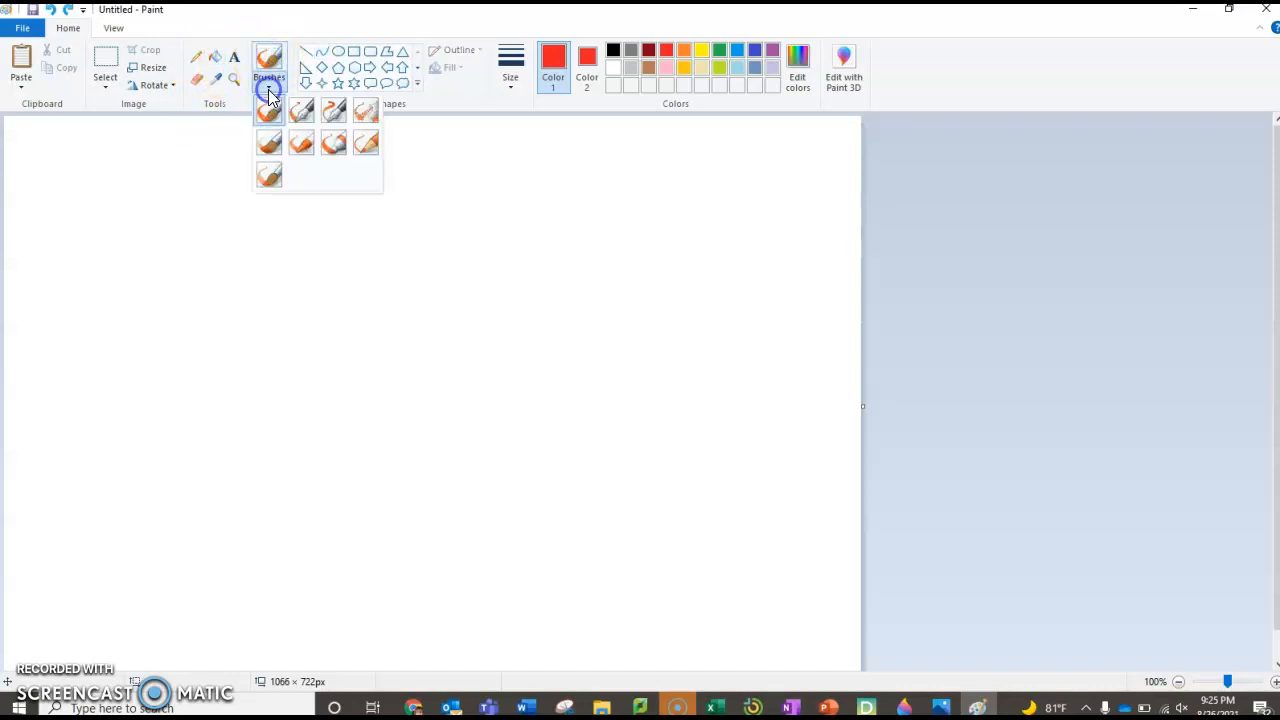
click(269, 118)
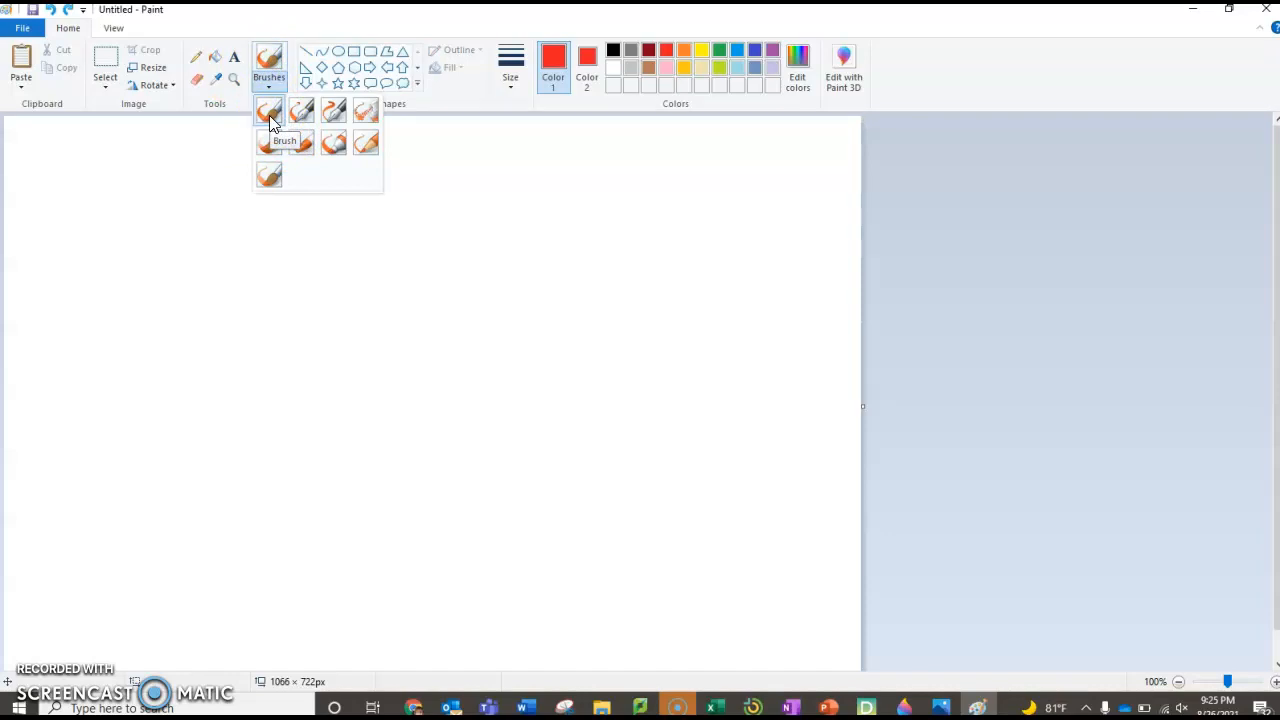
click(303, 116)
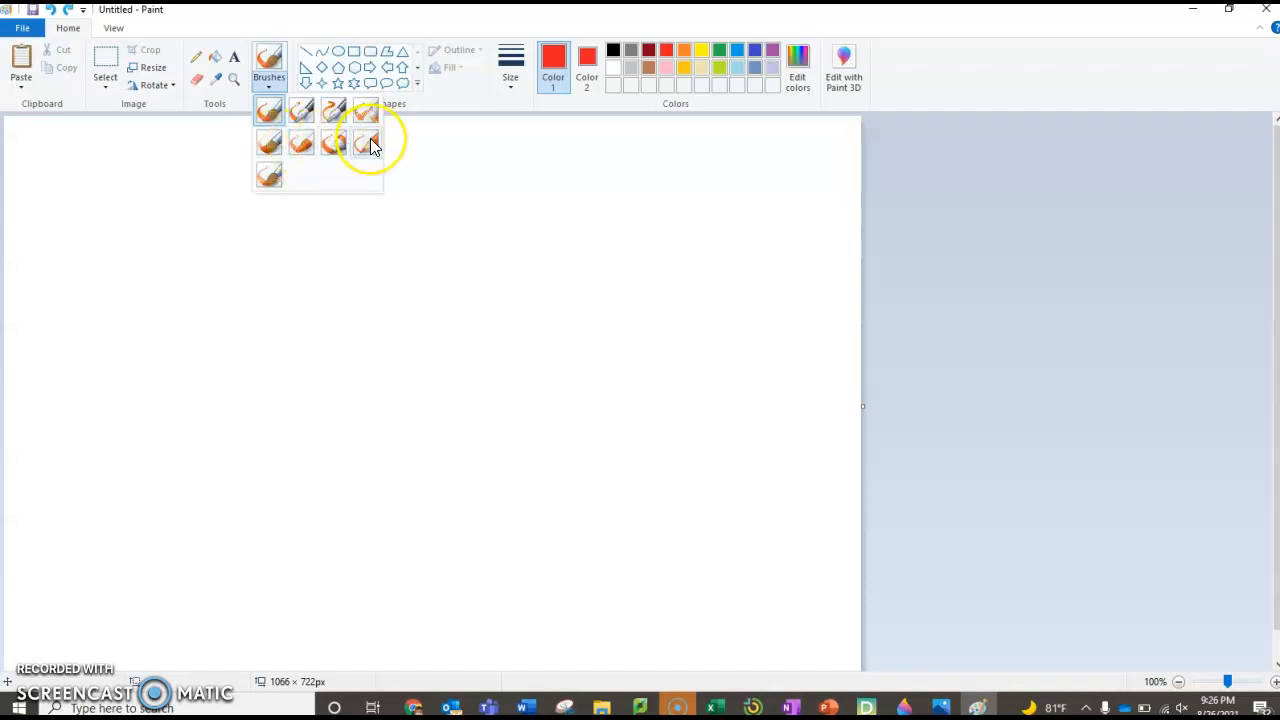
click(339, 146)
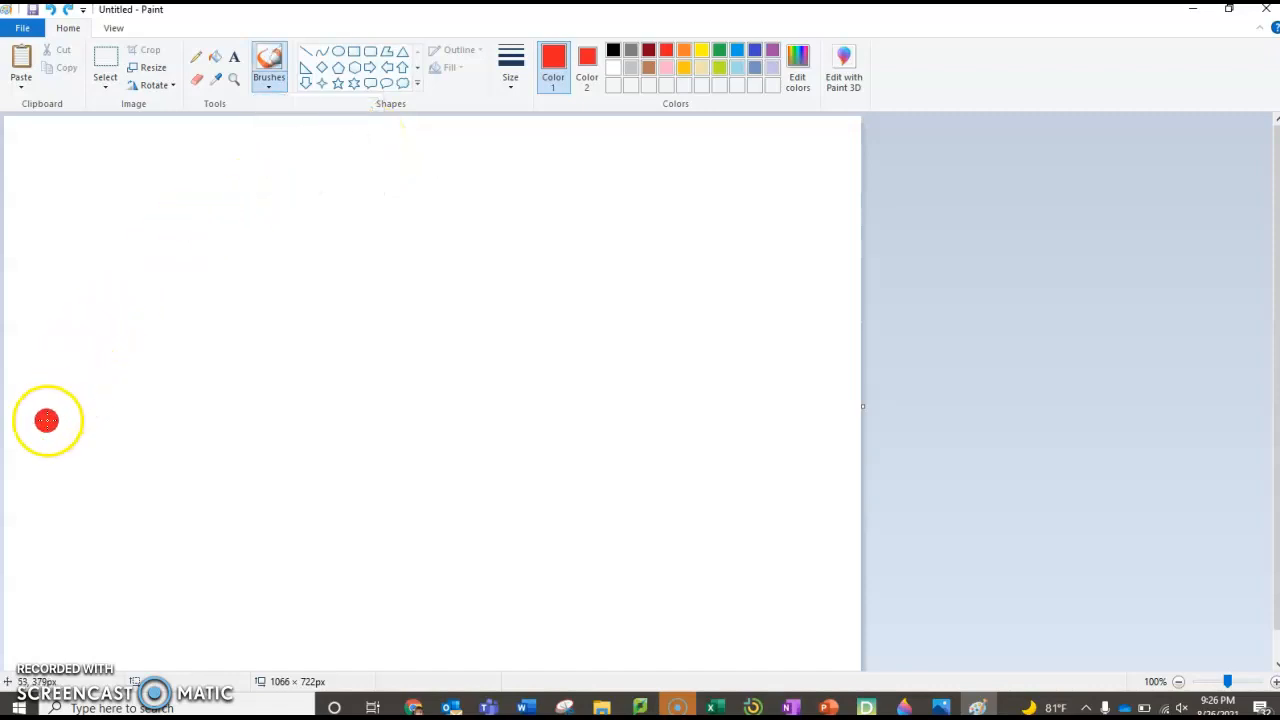
mouse_move(40, 400)
mouse_down()
mouse_move(234, 208)
mouse_move(422, 203)
mouse_move(502, 271)
mouse_move(496, 392)
mouse_move(446, 510)
mouse_move(283, 580)
mouse_move(184, 531)
mouse_move(114, 440)
mouse_move(110, 347)
mouse_move(149, 262)
mouse_move(145, 204)
mouse_move(125, 187)
mouse_move(67, 202)
mouse_move(23, 283)
mouse_move(13, 353)
mouse_move(23, 382)
mouse_move(53, 391)
mouse_up()
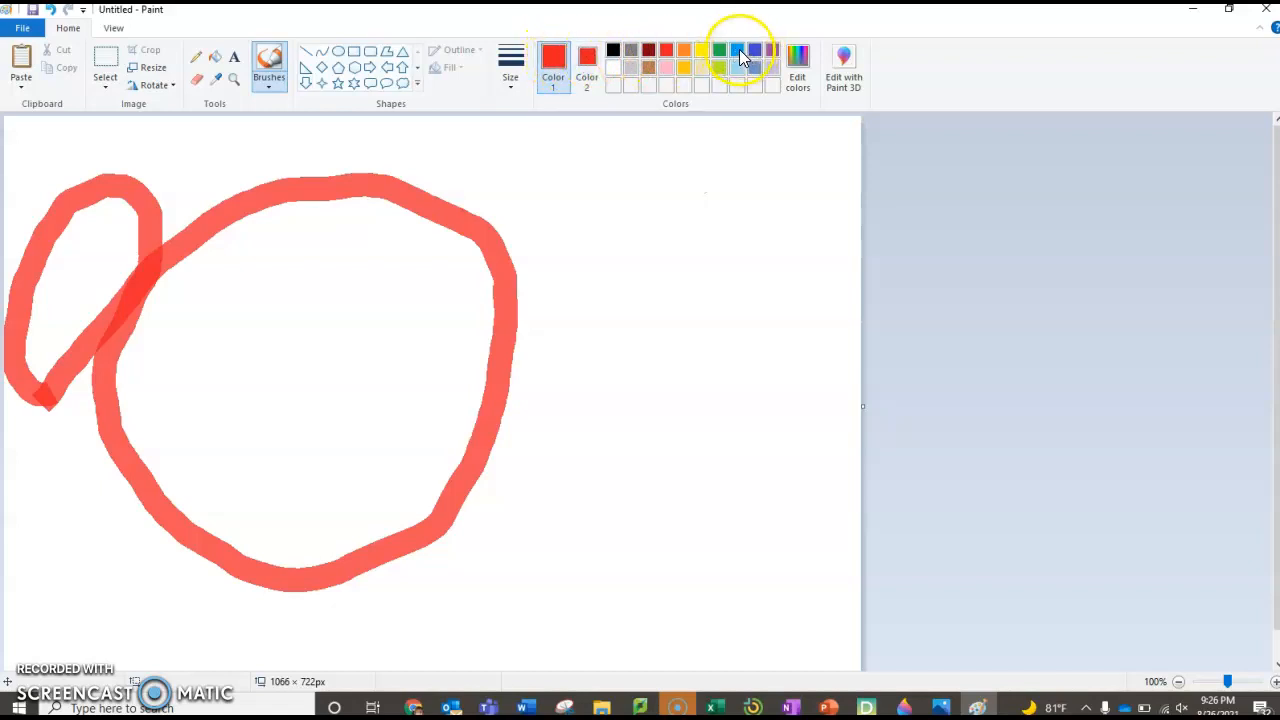
Fill the inside of the large circle with blue and the small oval with gray.
click(738, 52)
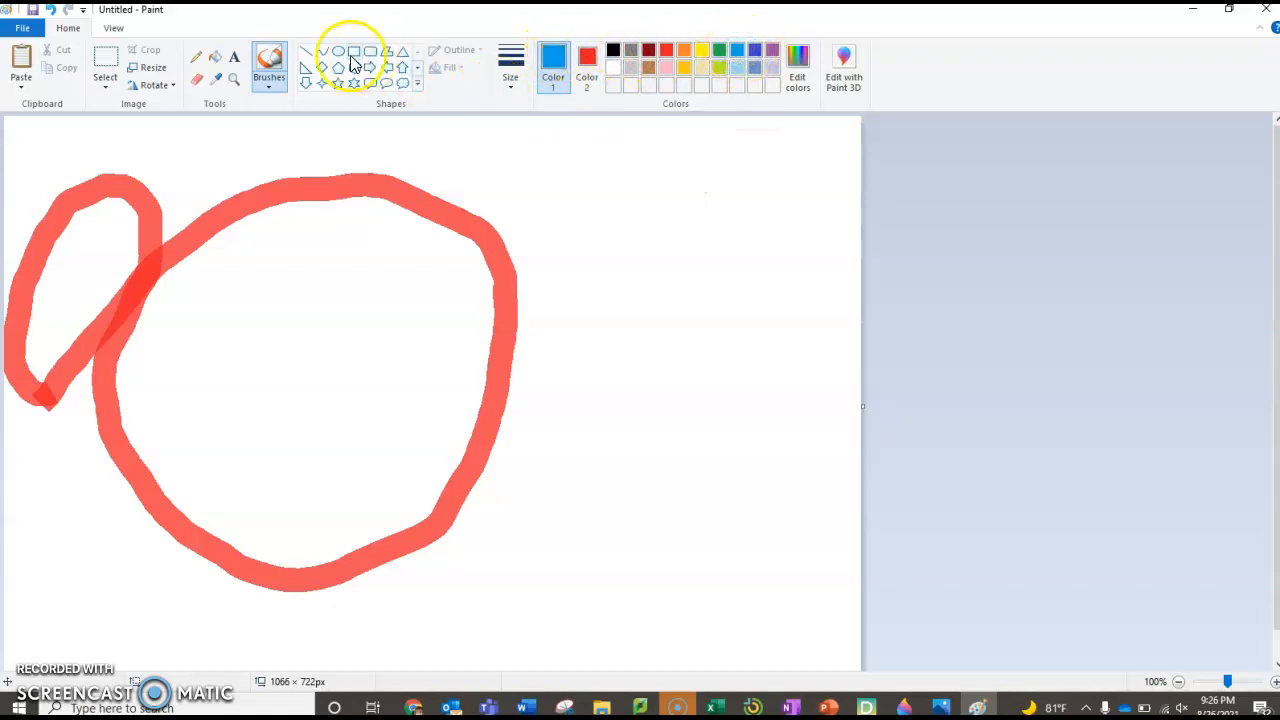
click(215, 59)
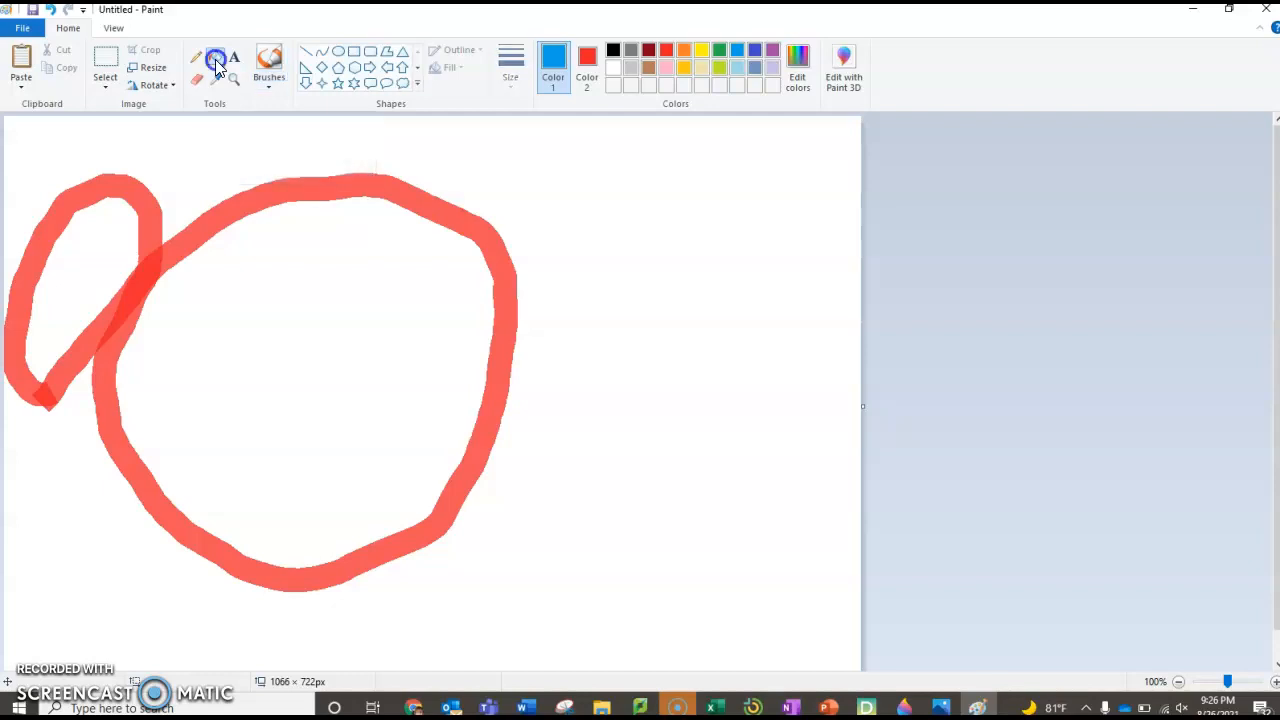
click(290, 311)
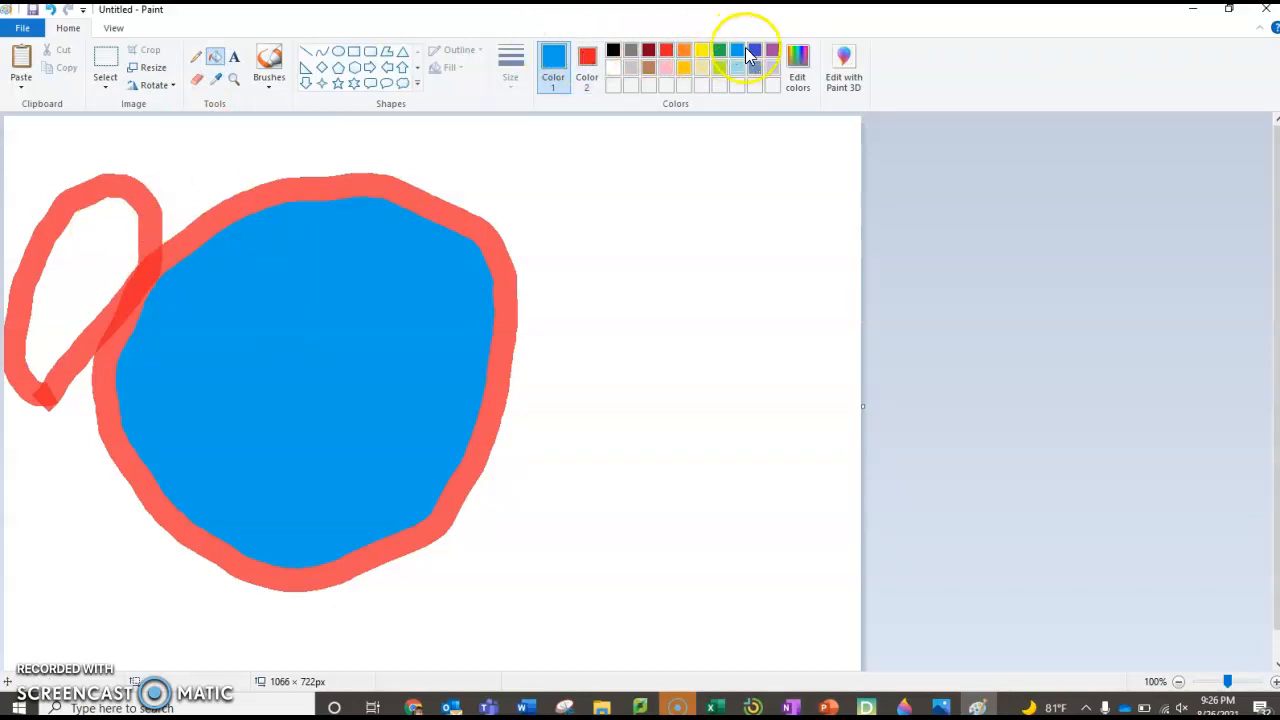
click(631, 57)
click(126, 224)
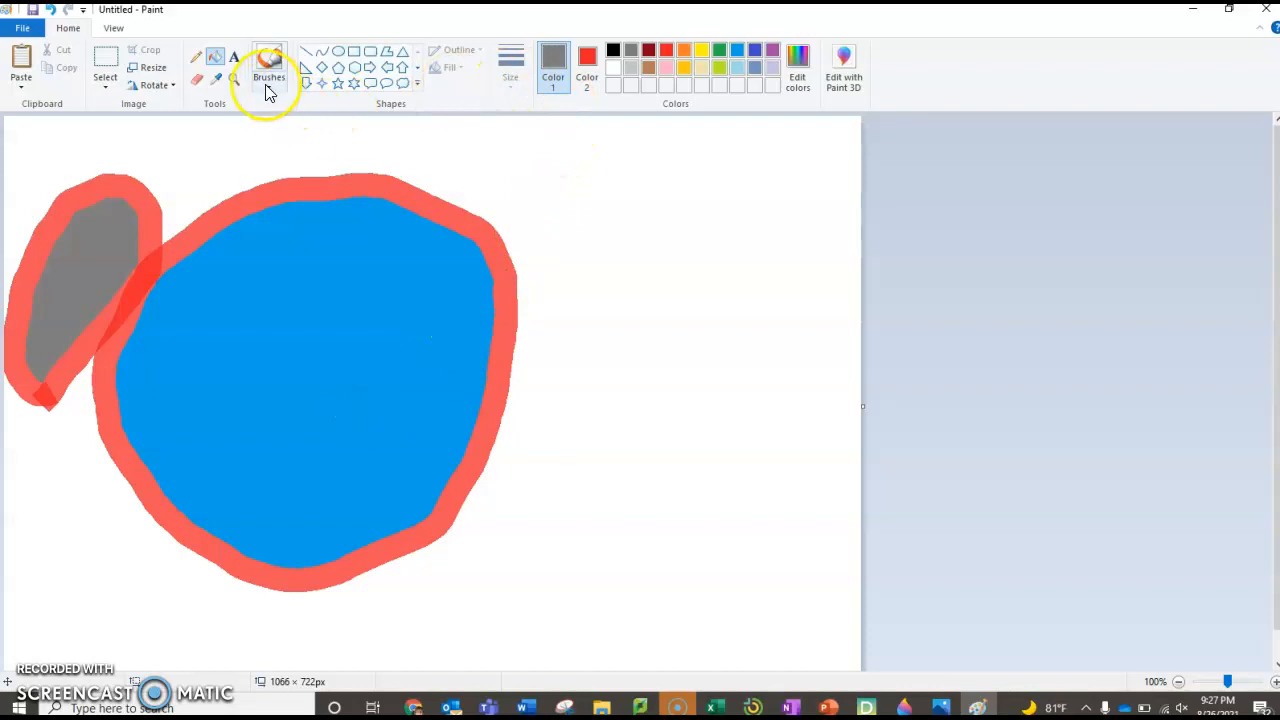
Draw a gray pencil circle beside the blue circle, leaving its two ends unconnected.
click(196, 57)
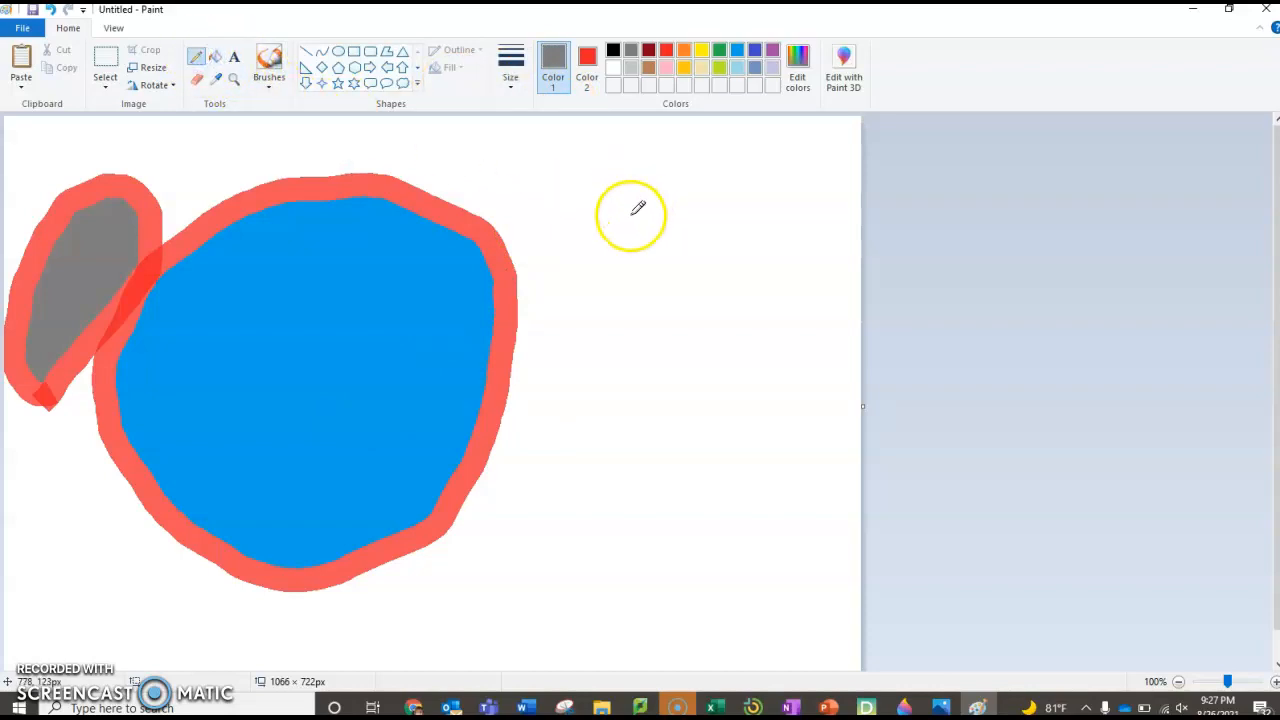
mouse_move(549, 258)
mouse_down()
mouse_move(618, 199)
mouse_move(749, 199)
mouse_move(793, 312)
mouse_move(652, 379)
mouse_up()
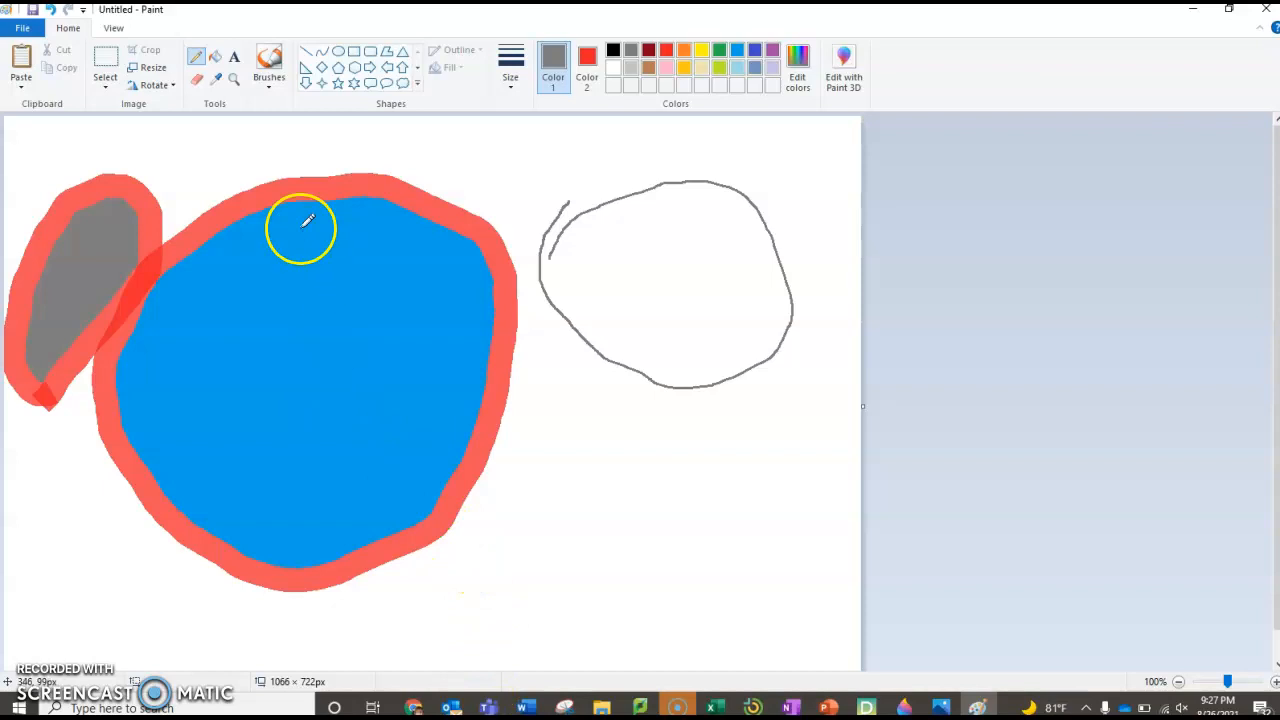
Try to fill the open pencil circle with yellow, and undo the fill.
click(216, 58)
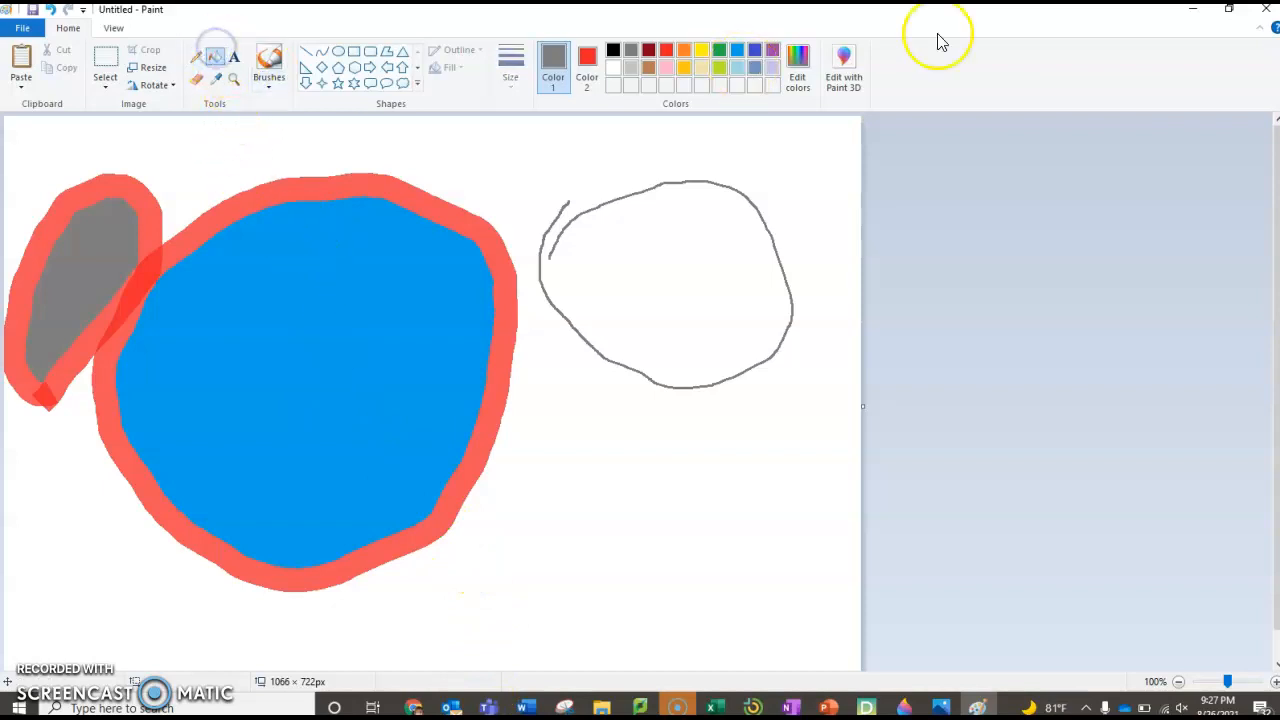
click(701, 51)
click(648, 257)
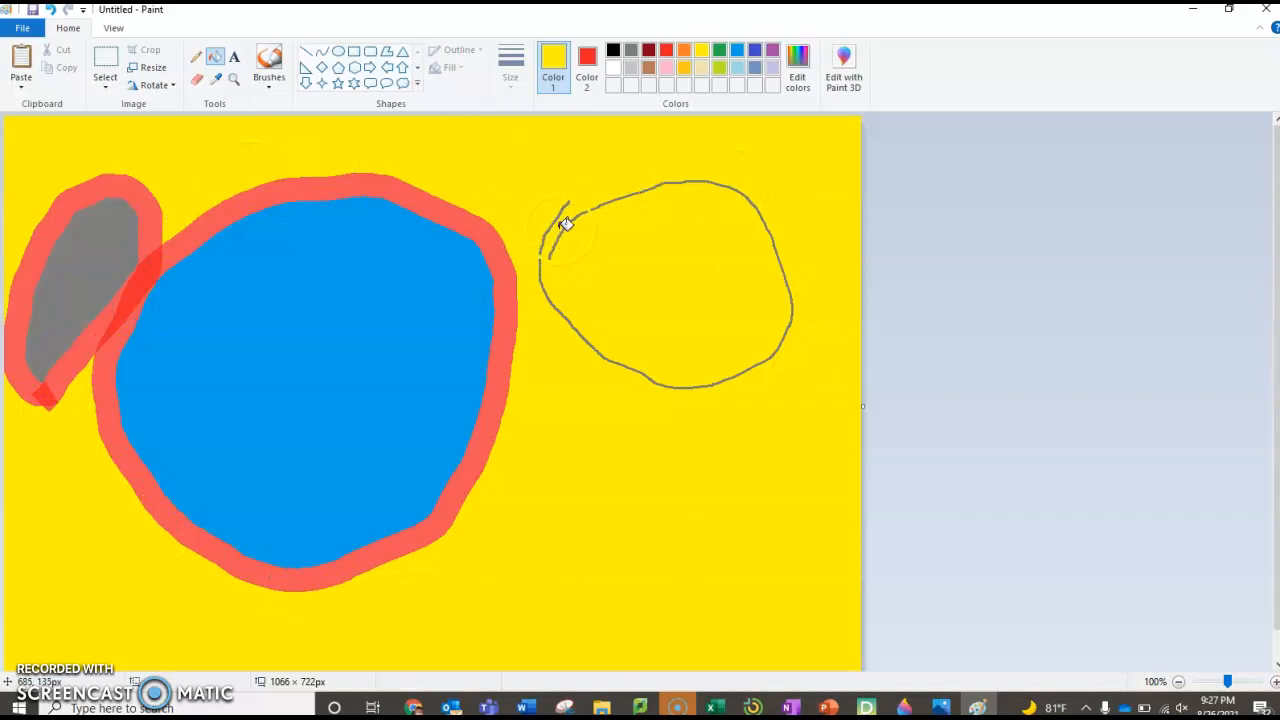
key(ctrl+z)
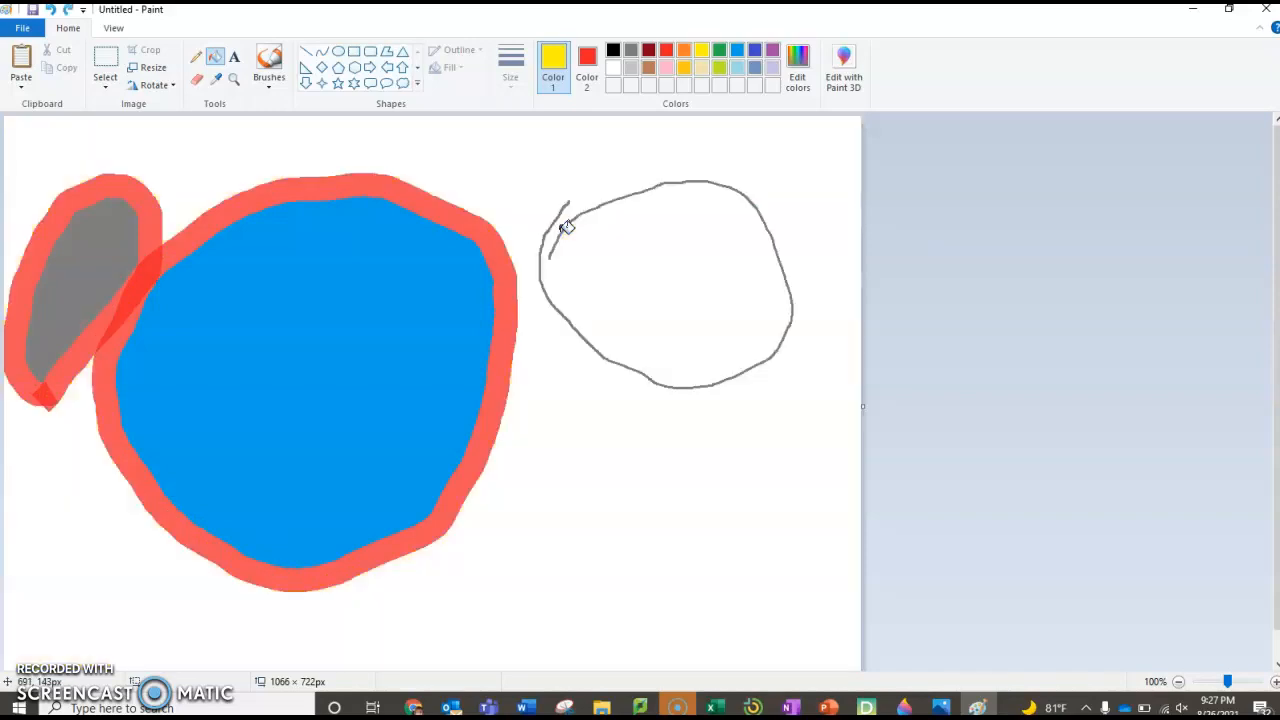
Close the gap between the pencil circle's two ends with a short gray pencil stroke.
click(197, 54)
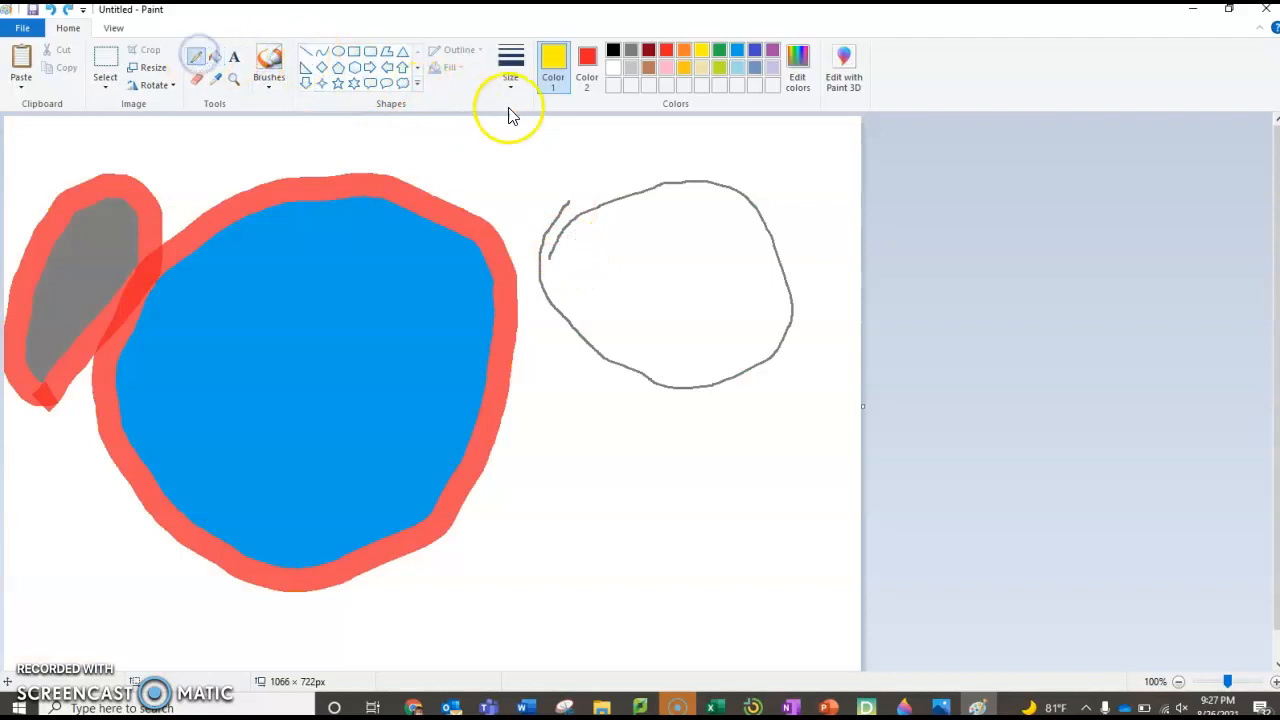
click(631, 49)
mouse_move(569, 214)
mouse_down()
mouse_move(574, 191)
mouse_move(568, 203)
mouse_up()
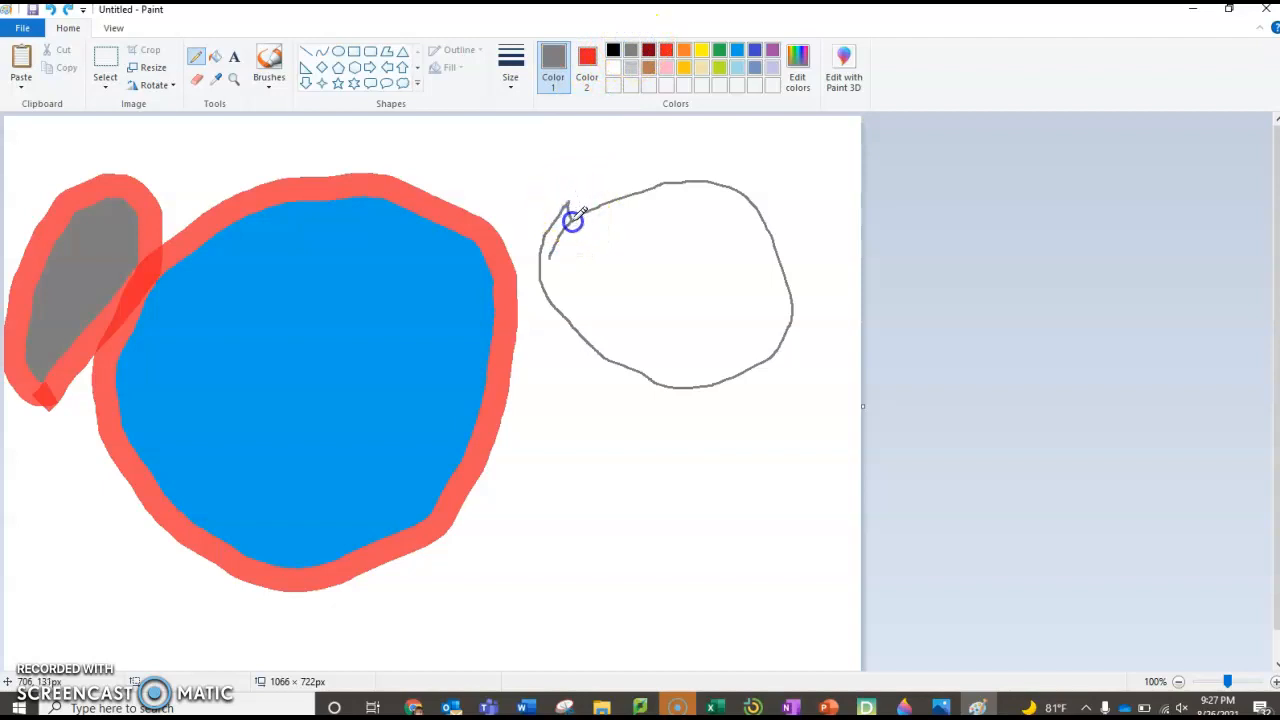
Fill the closed pencil circle beside the blue circle with yellow.
click(215, 59)
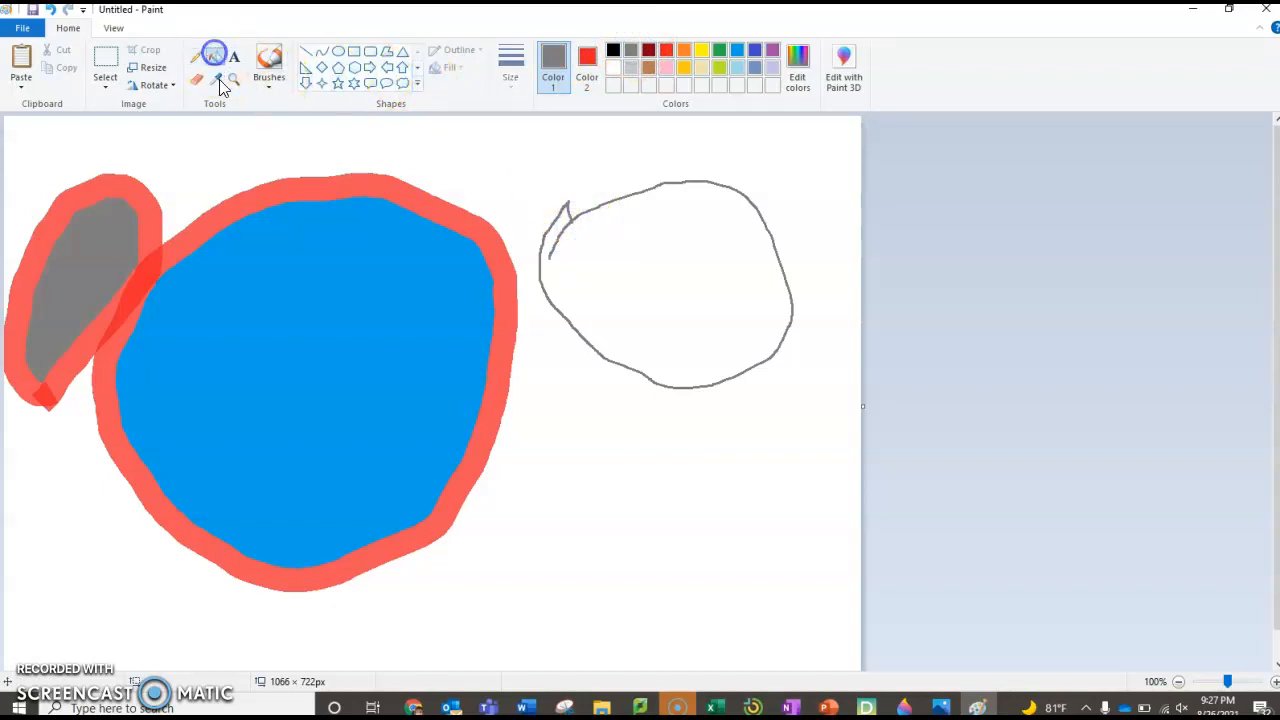
click(702, 51)
click(651, 251)
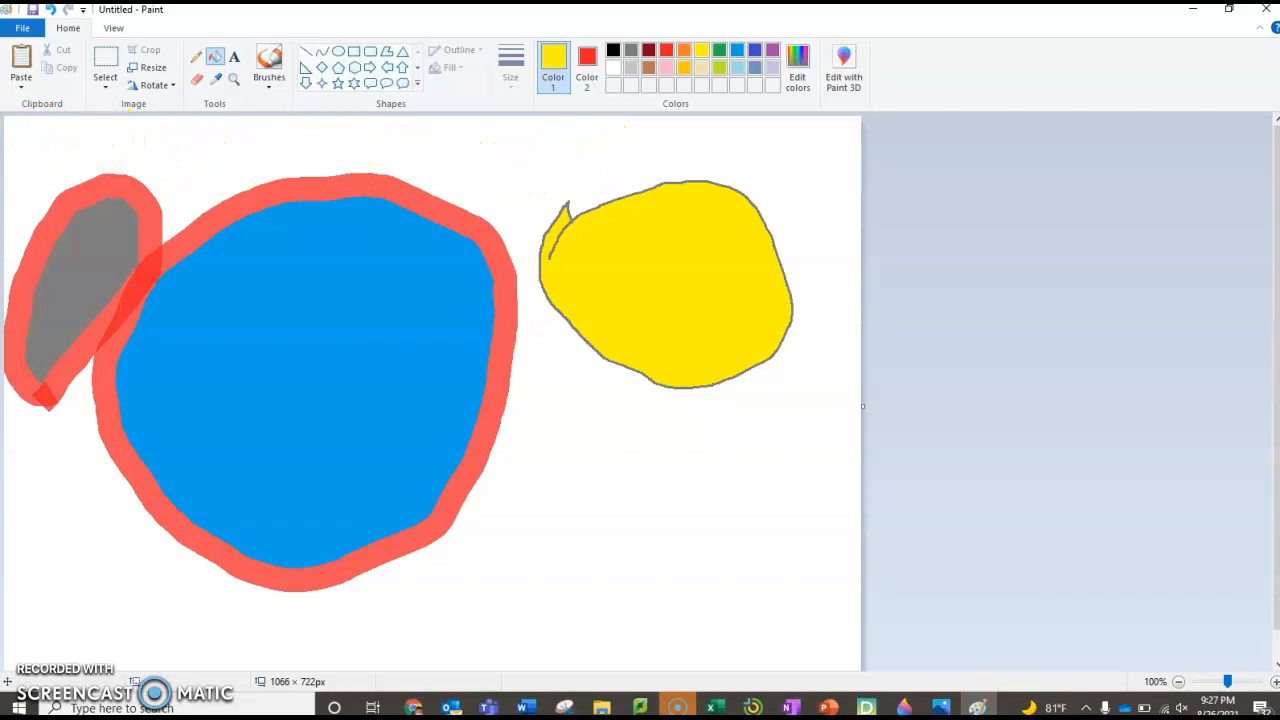
Select the yellow circle with a rectangular selection, rotate it right 90°, and flip it vertically.
click(105, 68)
click(527, 146)
drag(527, 146, 828, 417)
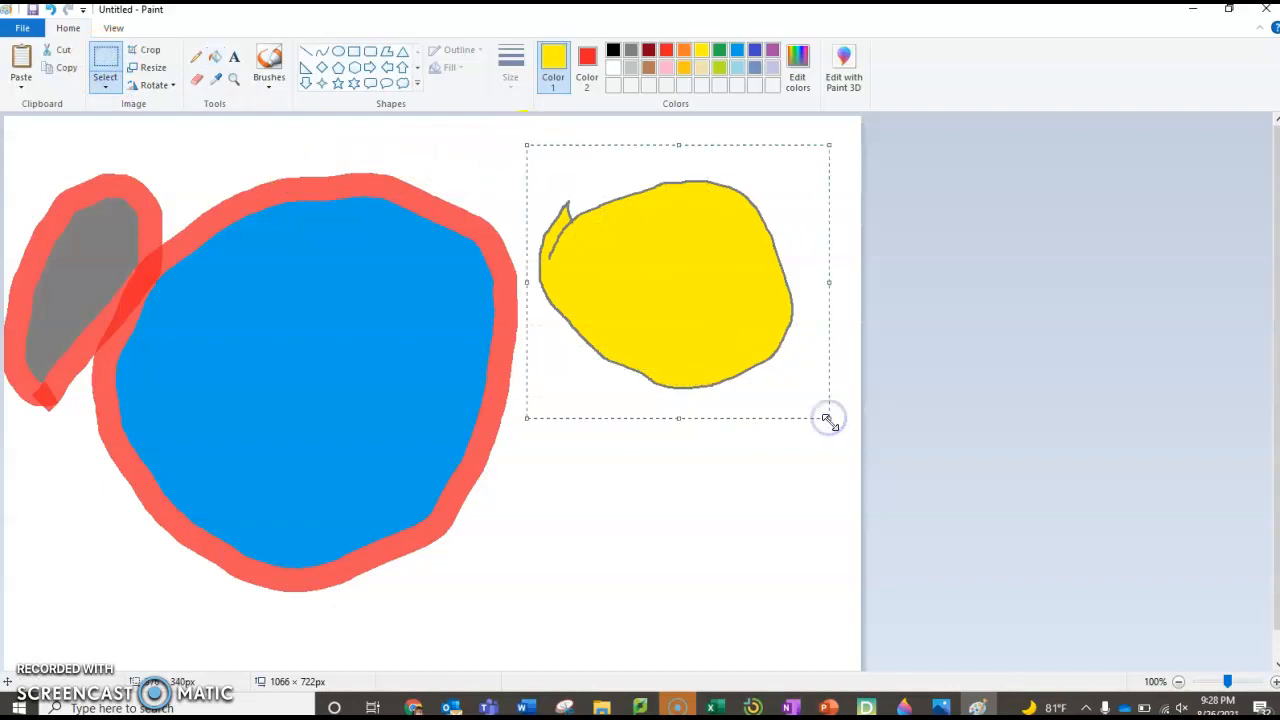
click(157, 88)
click(170, 105)
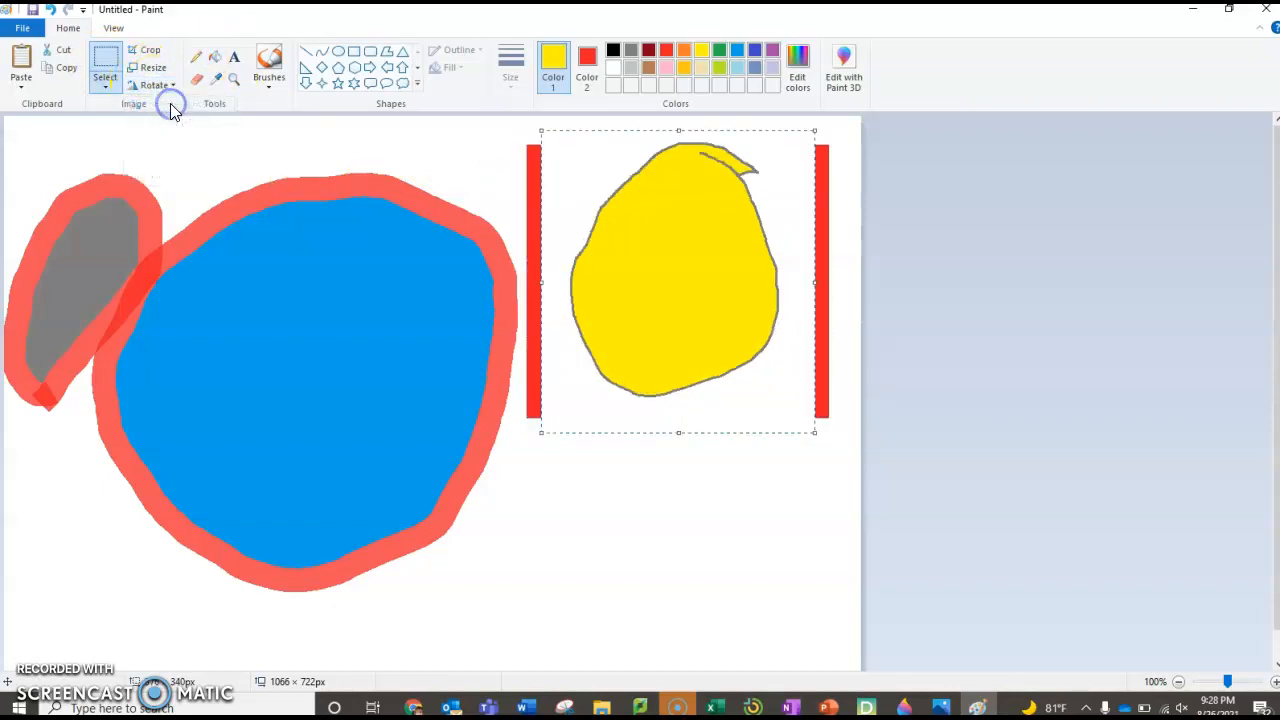
click(160, 86)
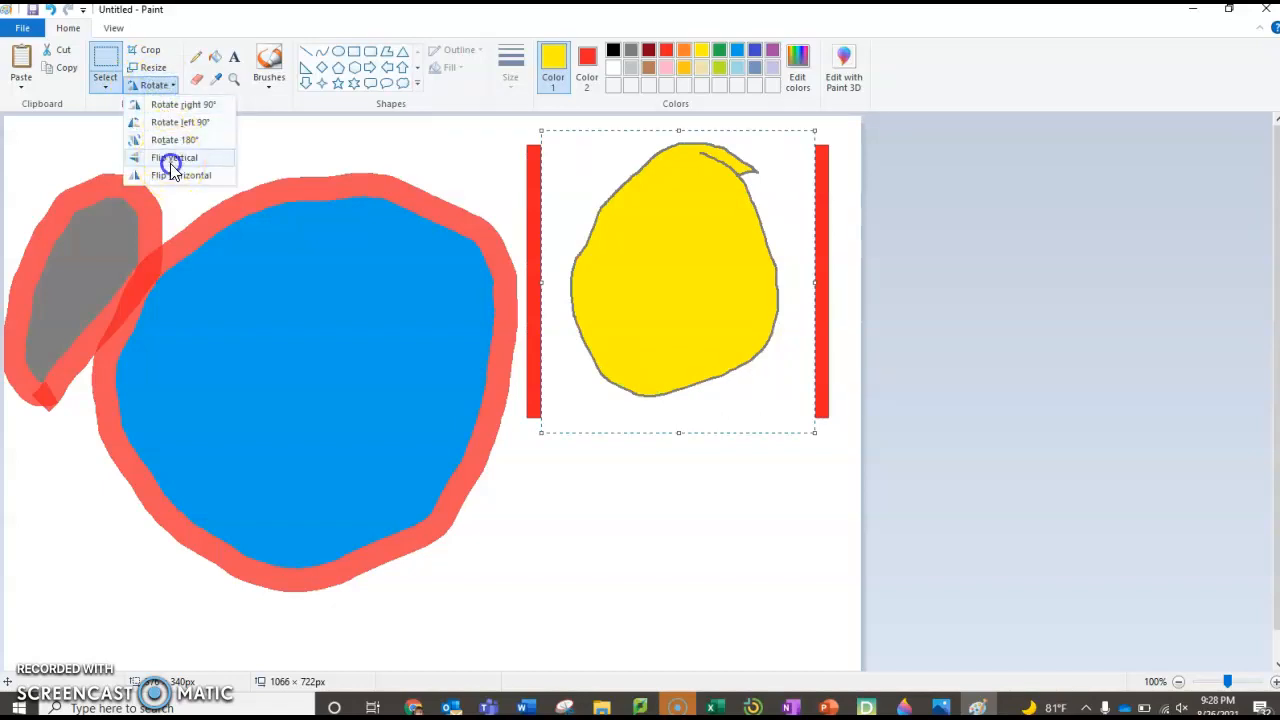
click(172, 162)
Resize the selected yellow circle to 50 percent horizontally and vertically with the aspect ratio maintained, and deselect it.
click(143, 88)
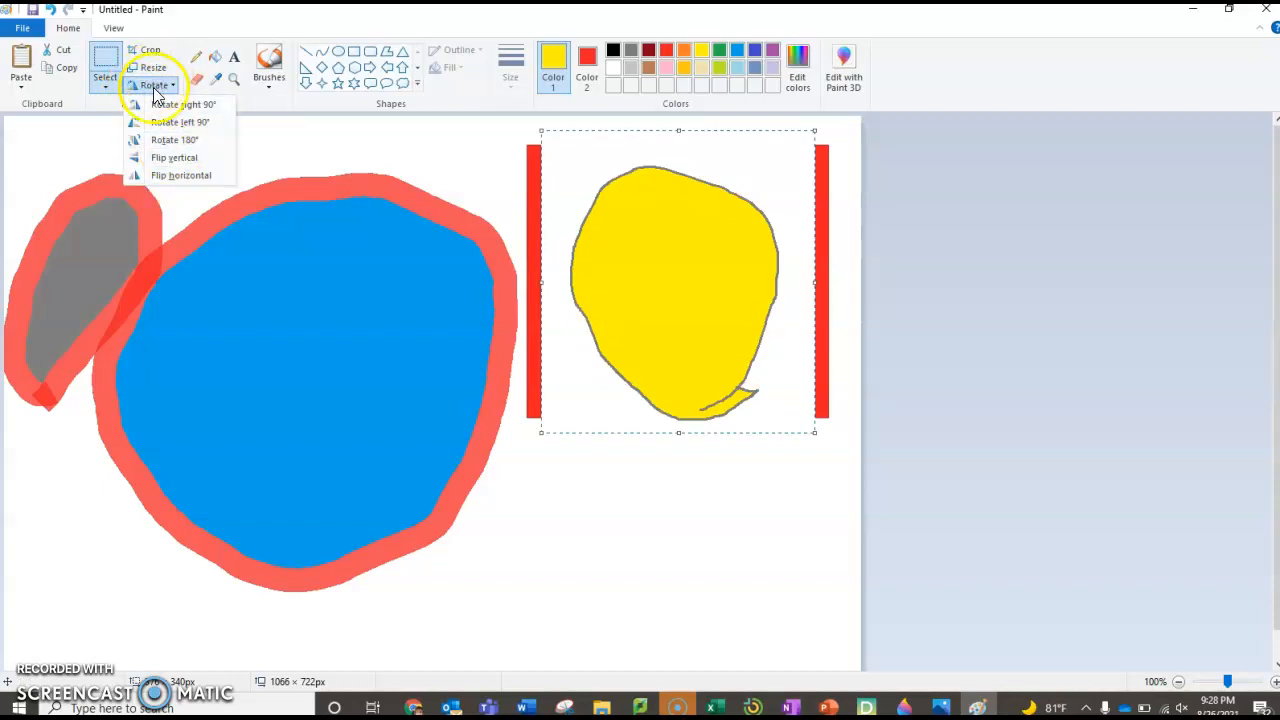
click(152, 67)
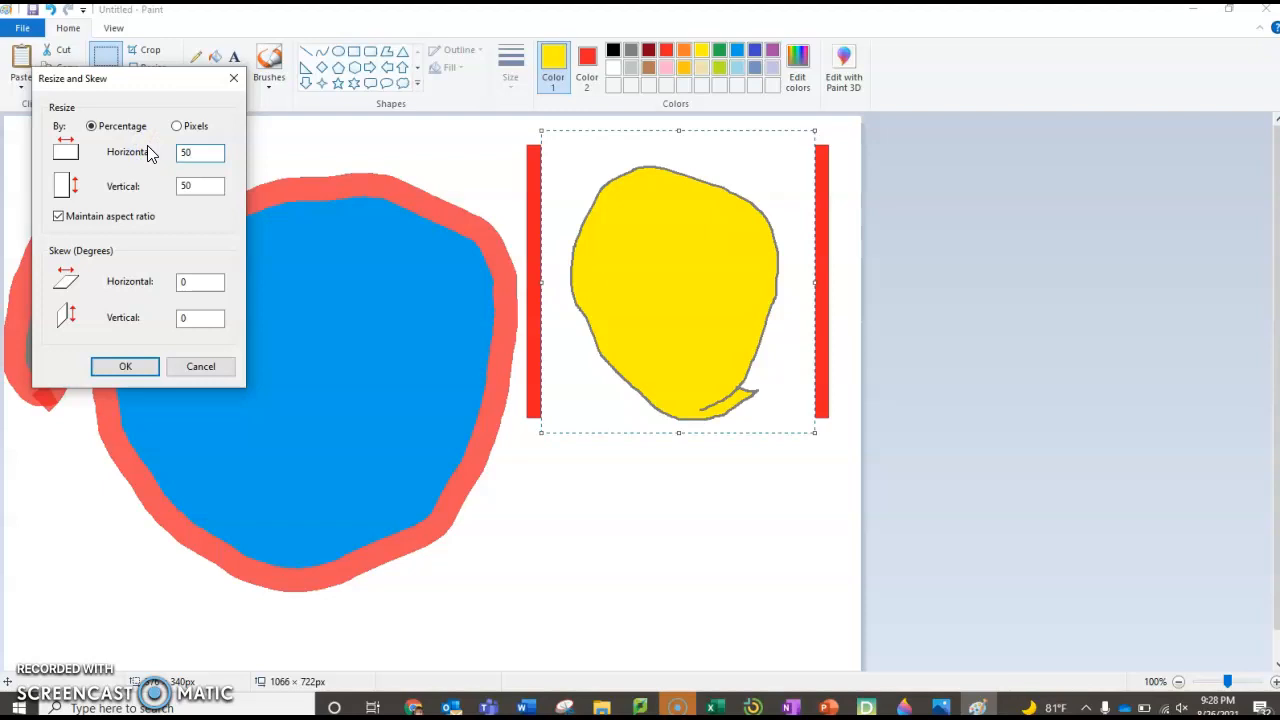
click(133, 366)
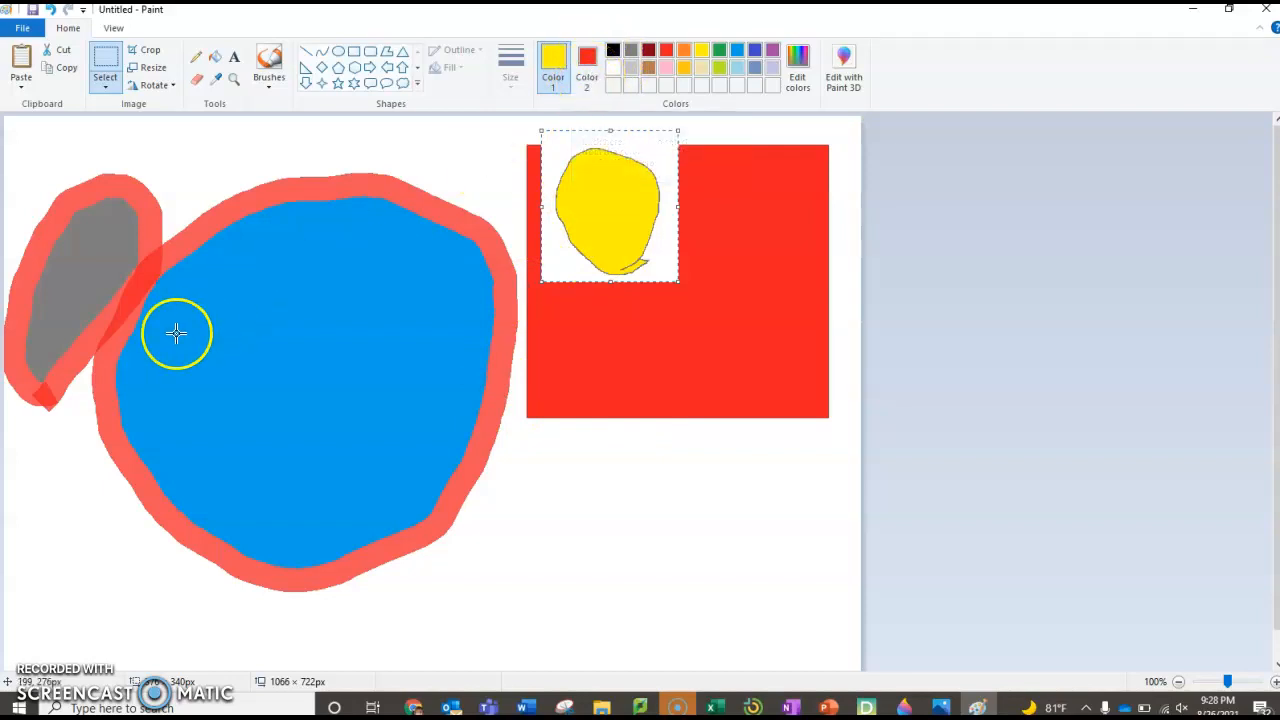
click(574, 600)
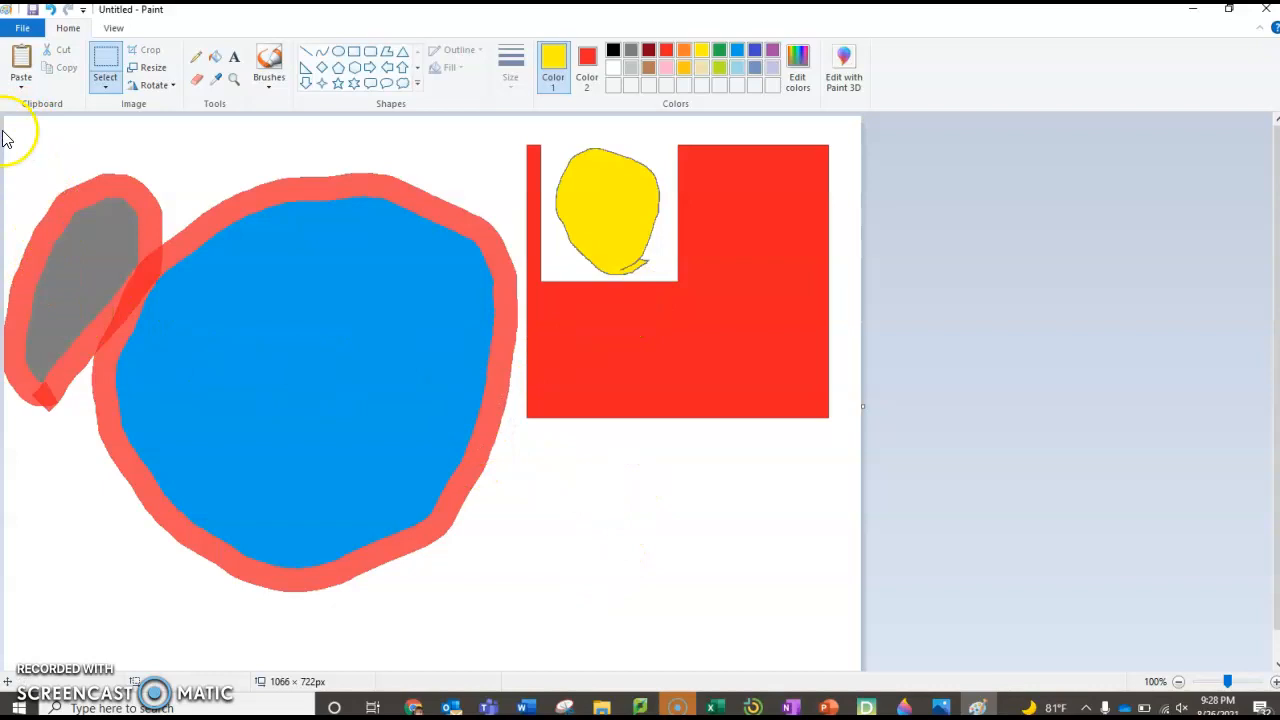
Set Color 2 to white, select nearly the whole visible canvas around all the drawings, and delete the selection.
click(100, 55)
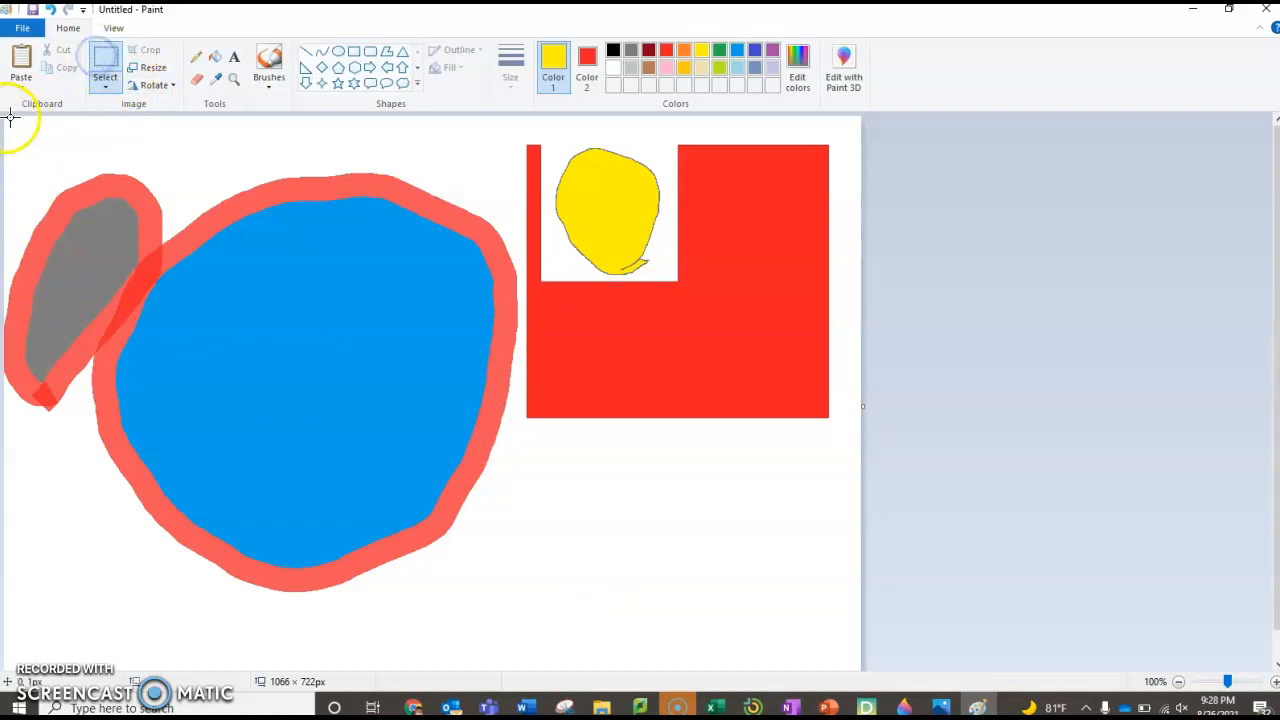
click(585, 60)
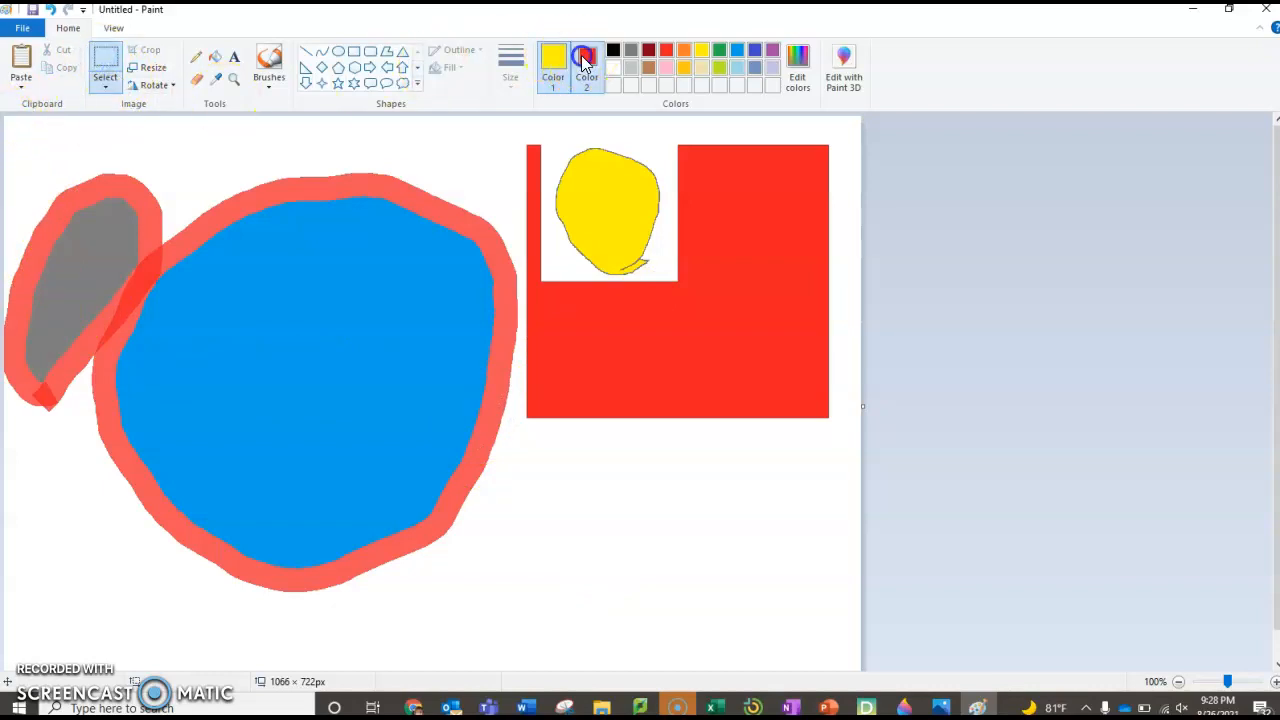
click(613, 67)
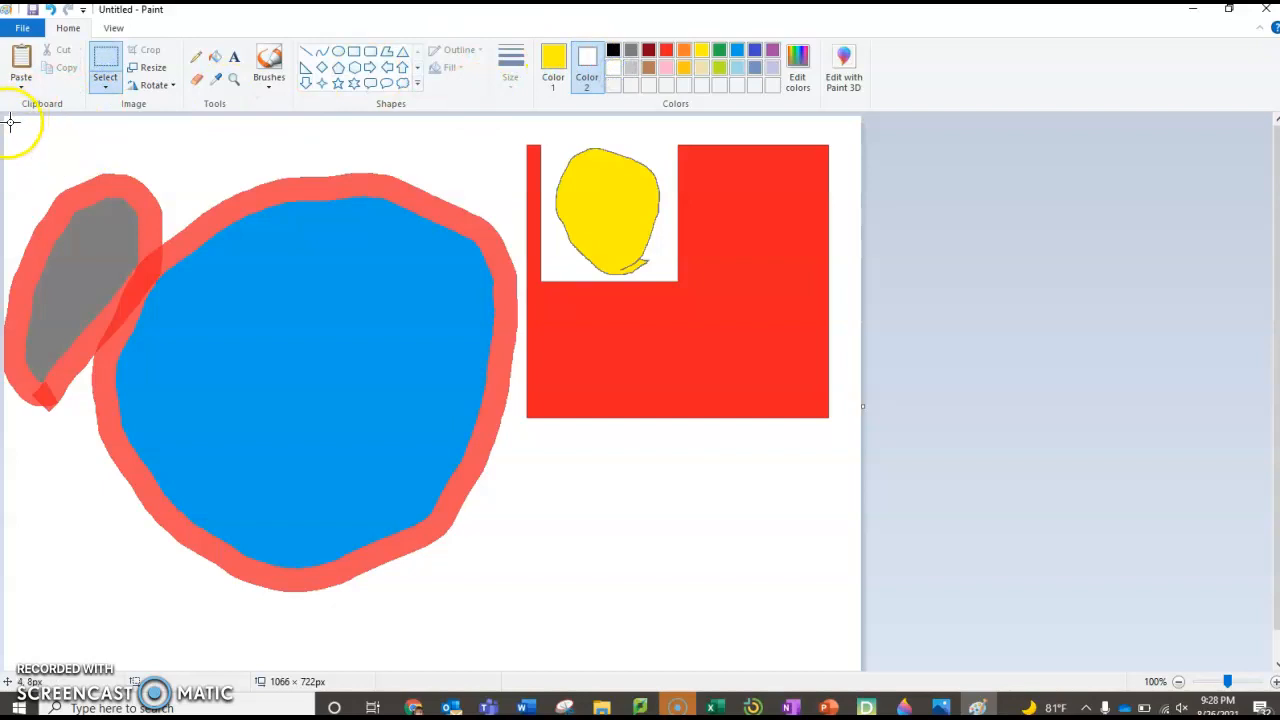
drag(10, 120, 846, 634)
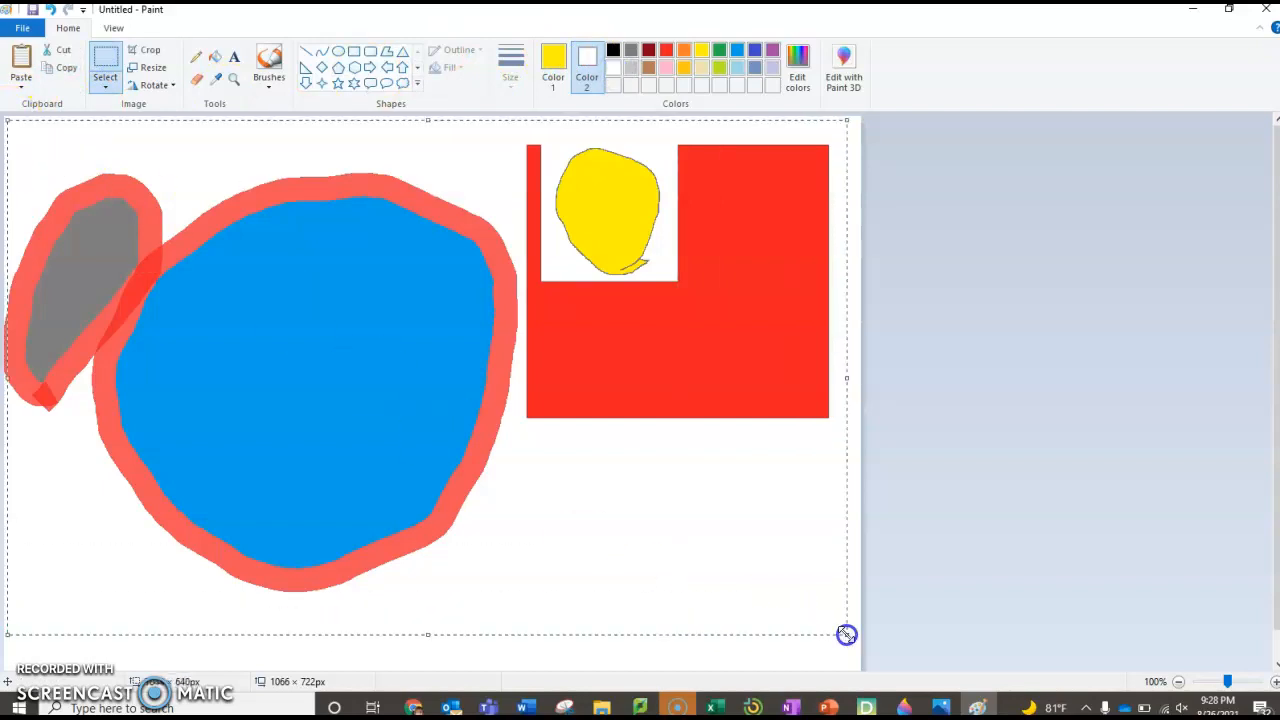
key(Delete)
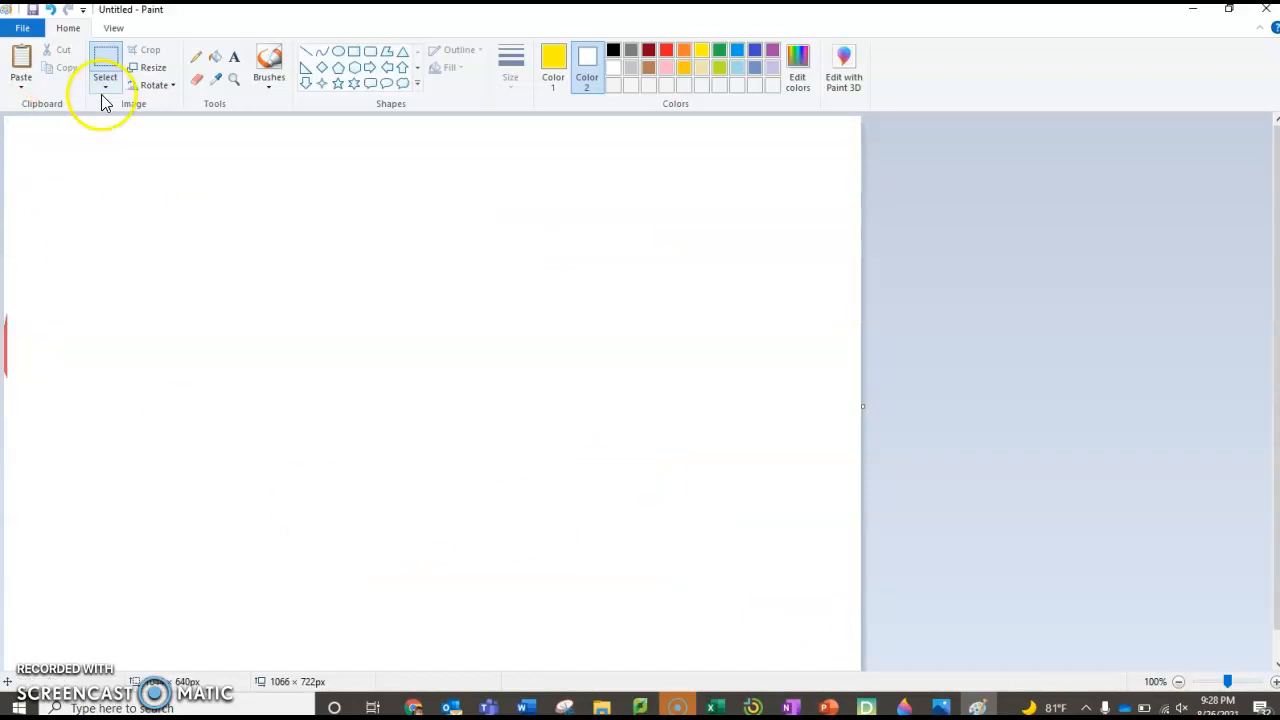
Create a large text box across most of the canvas, enter a short nickname, and color the text black.
click(234, 58)
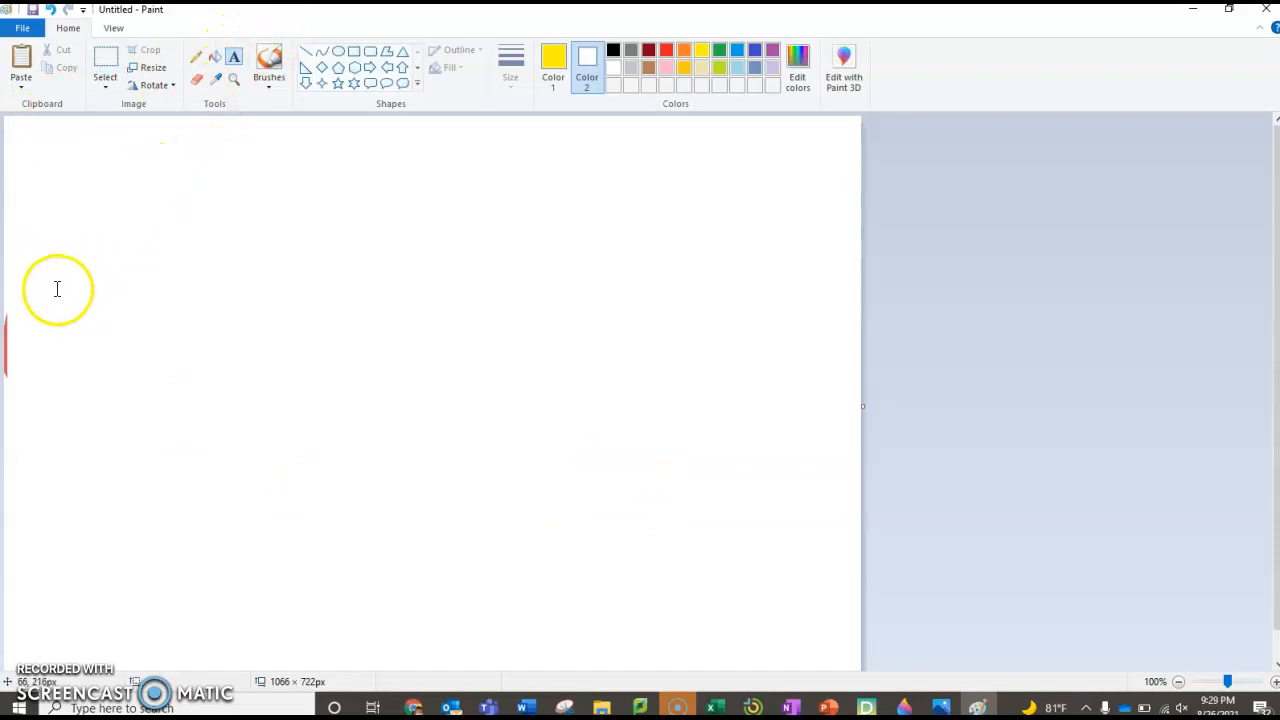
drag(29, 171, 793, 594)
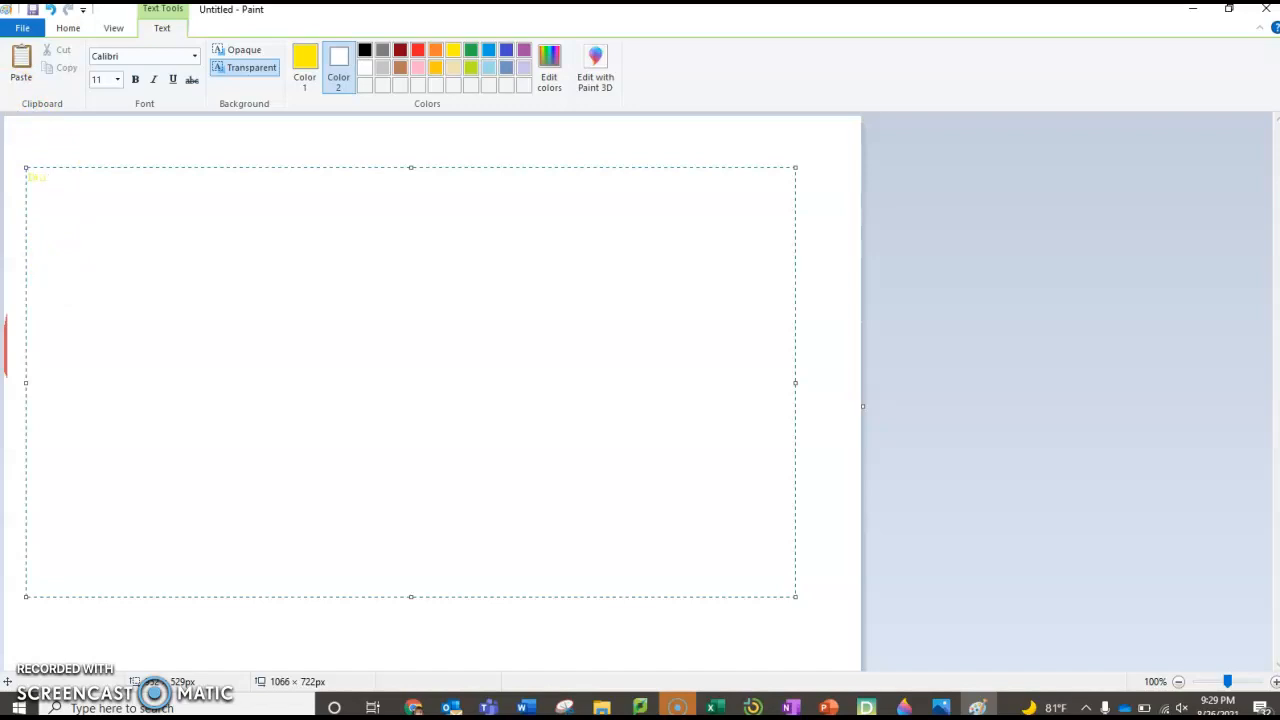
drag(63, 180, 17, 180)
click(306, 62)
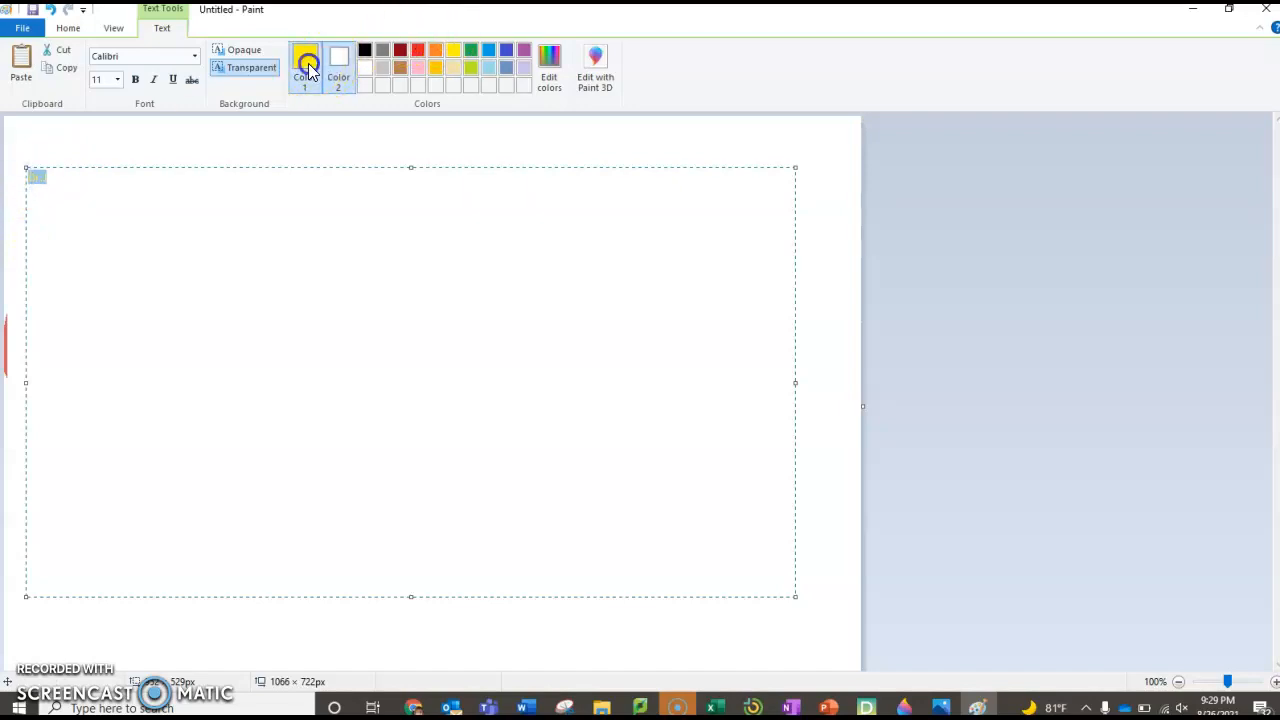
click(366, 52)
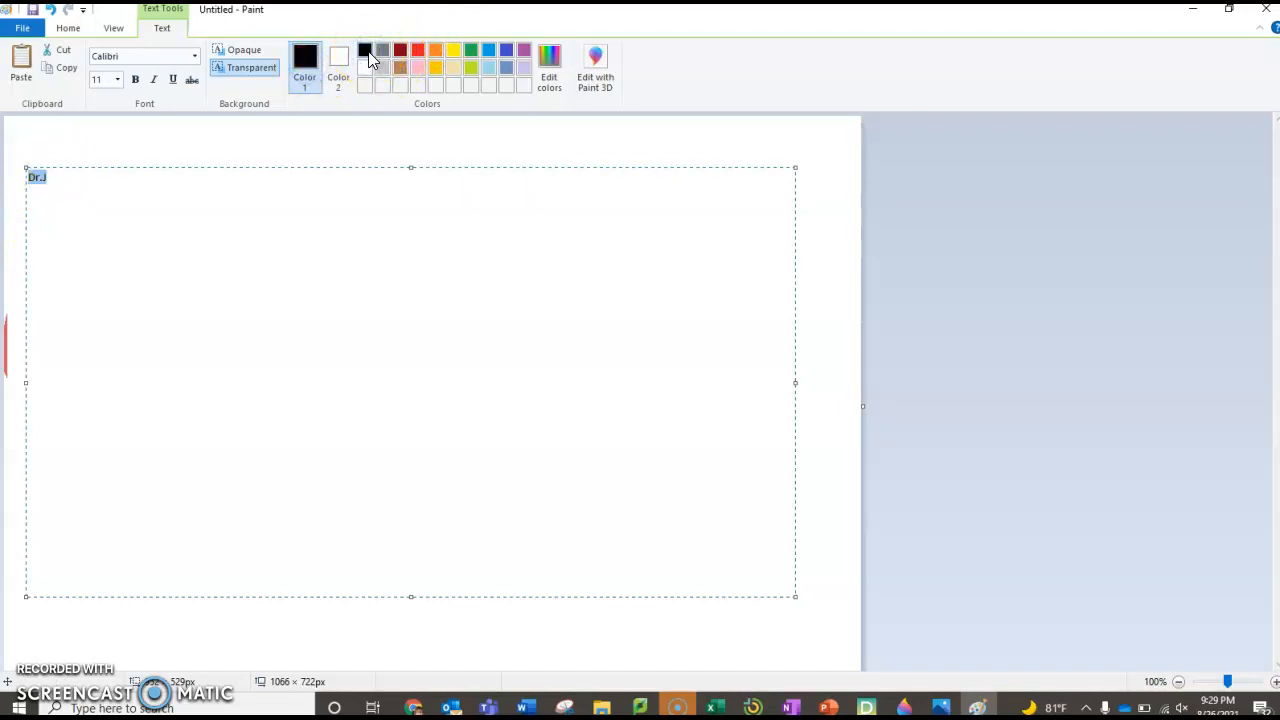
Enlarge the nickname text to font size 150 and increase it further to 200.
click(110, 82)
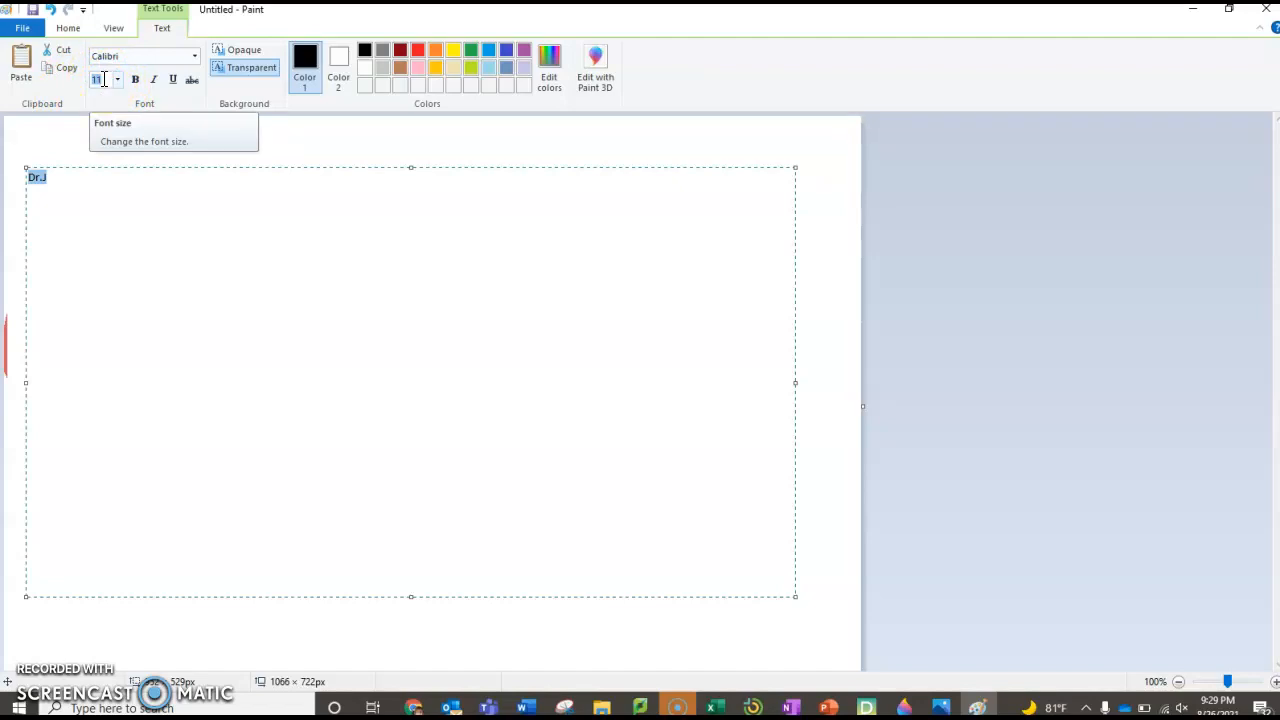
text(18)
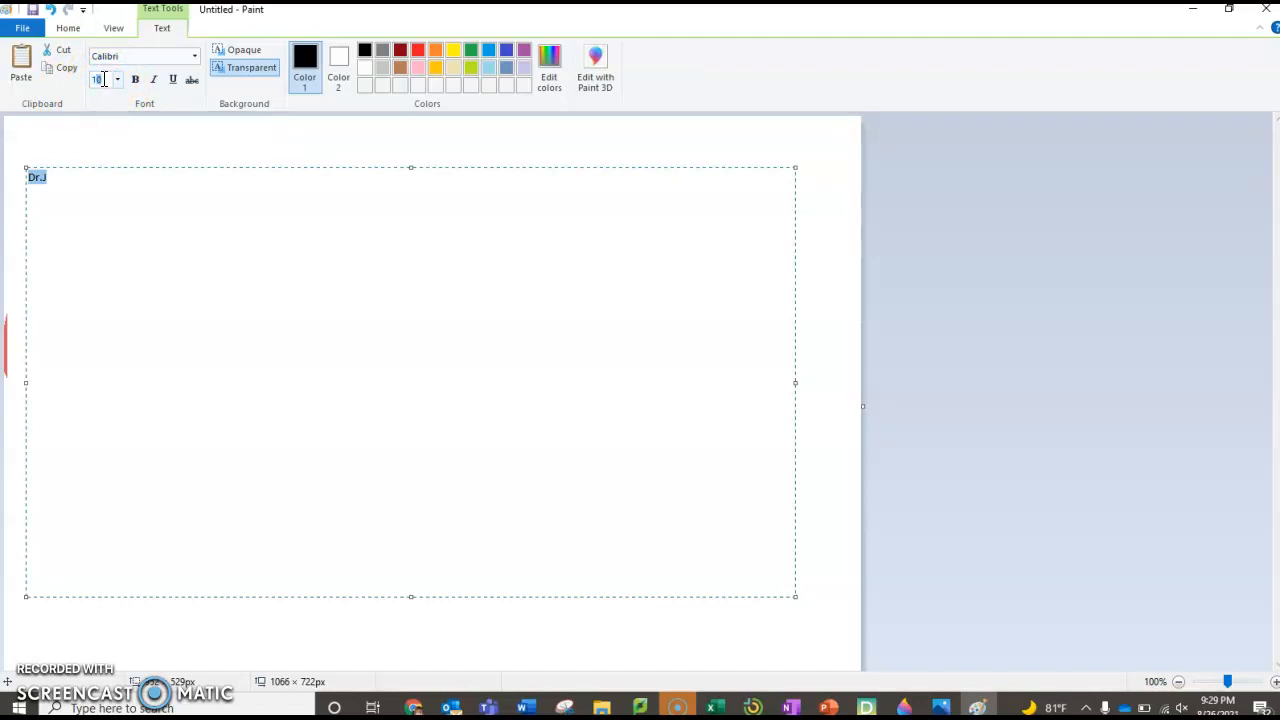
key(Return)
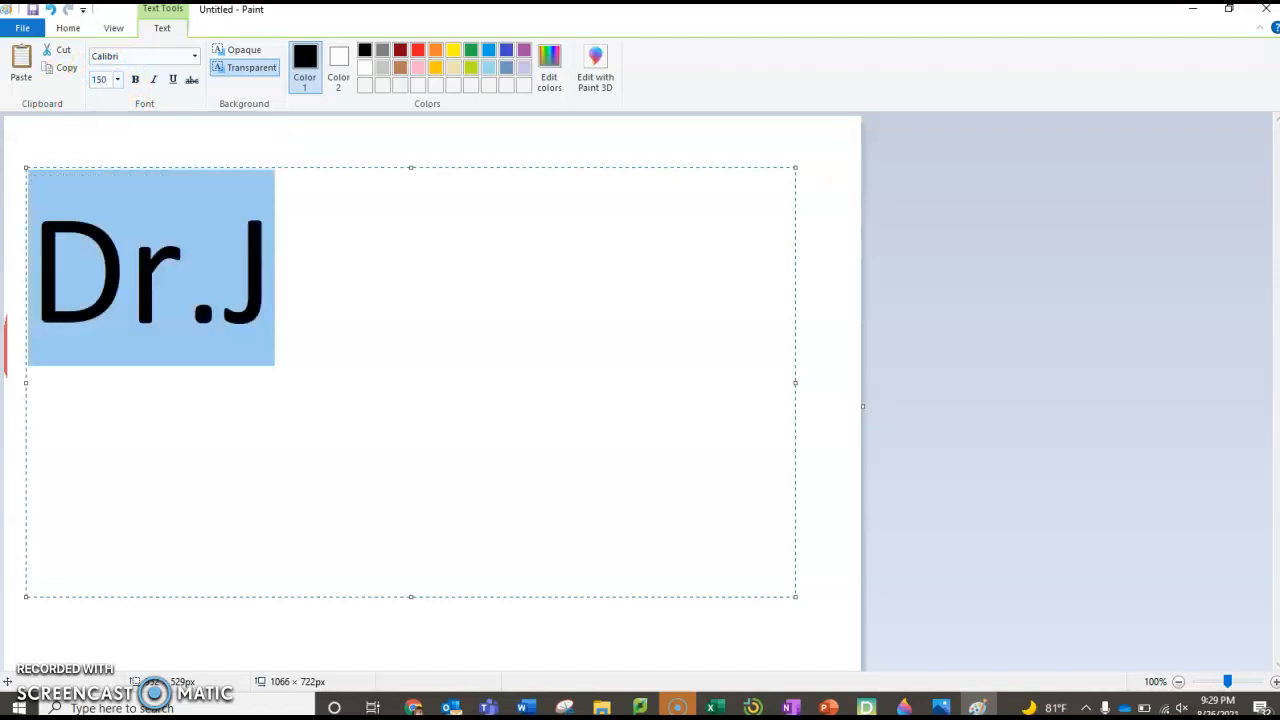
click(137, 83)
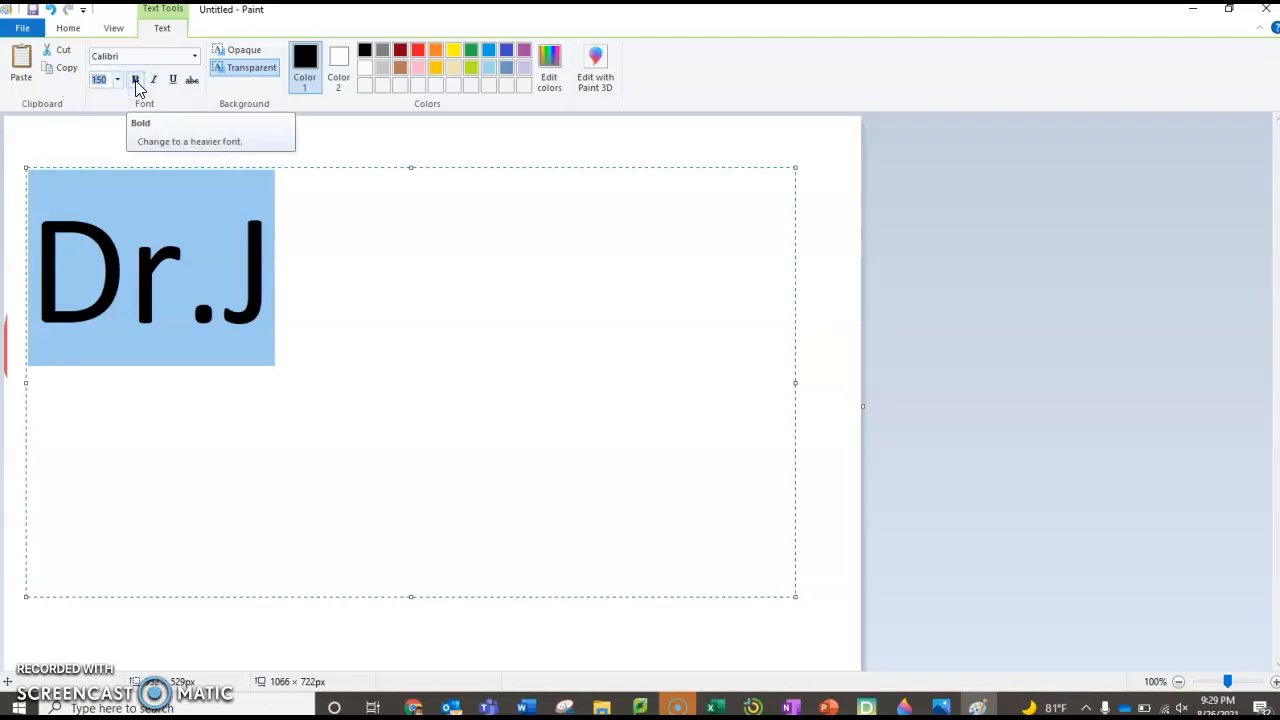
text(200)
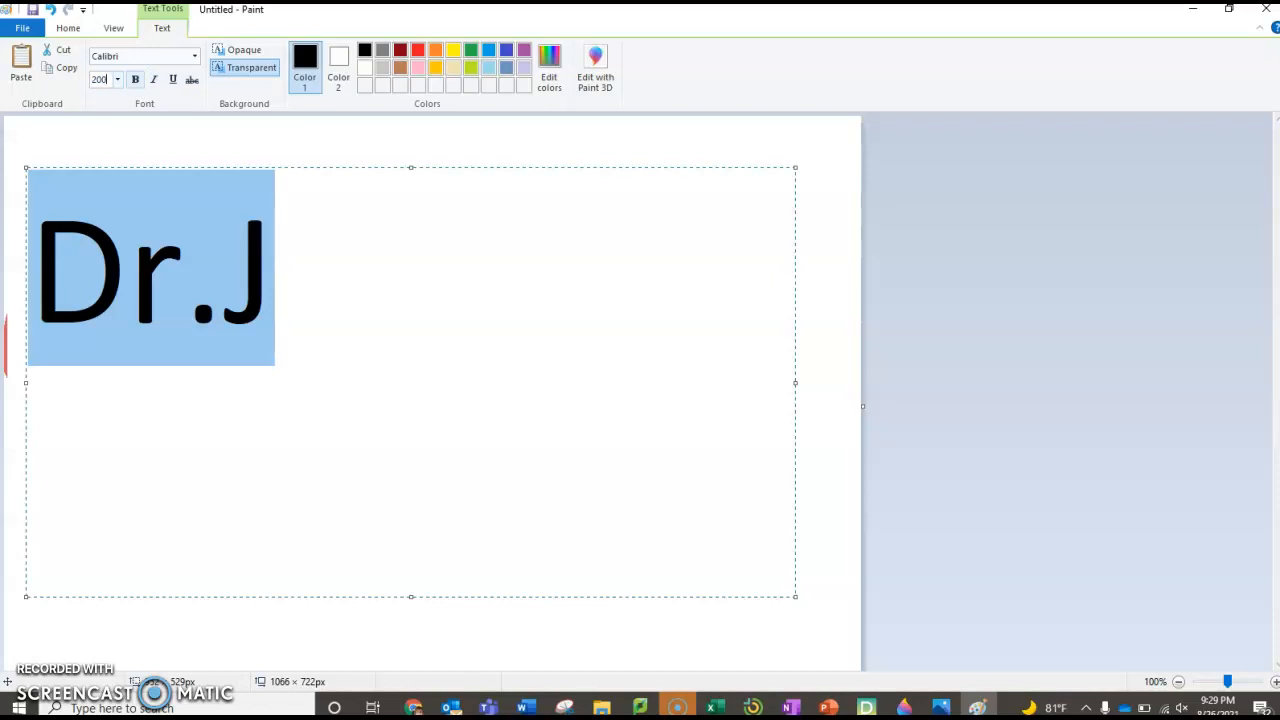
click(240, 374)
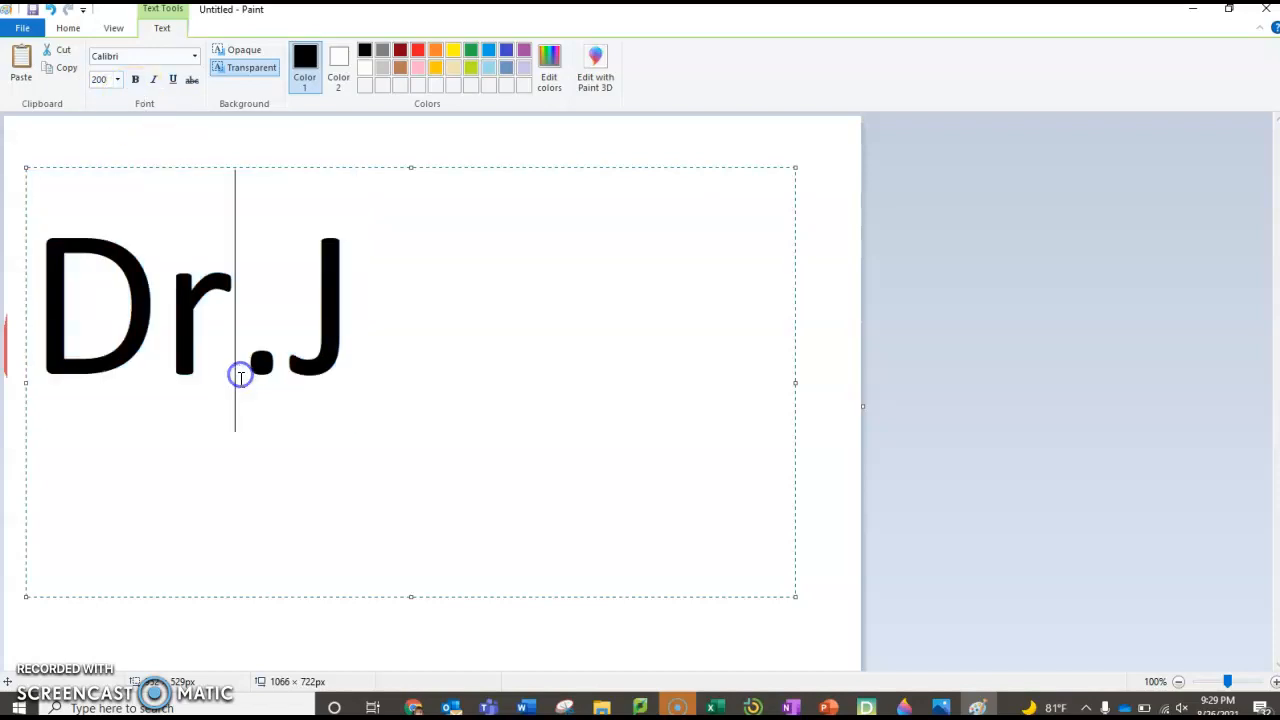
Select all the text in the text box and set its font size to 400.
click(366, 323)
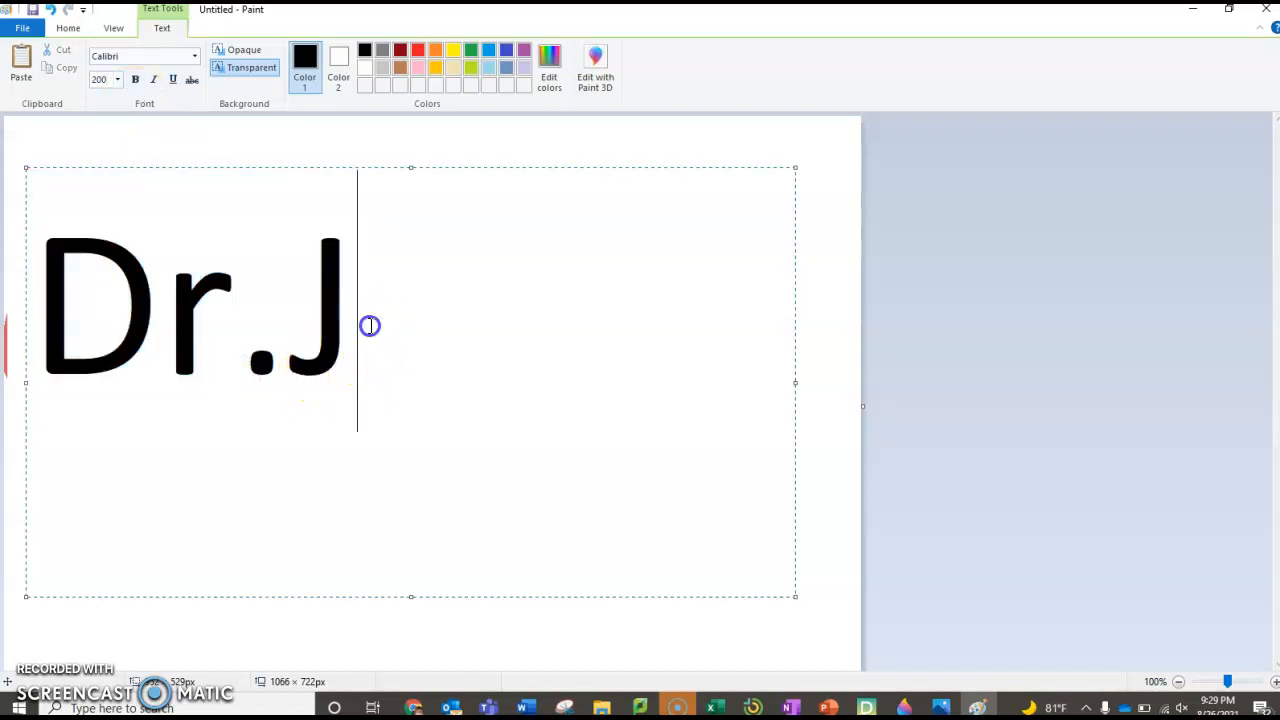
key(ctrl+a)
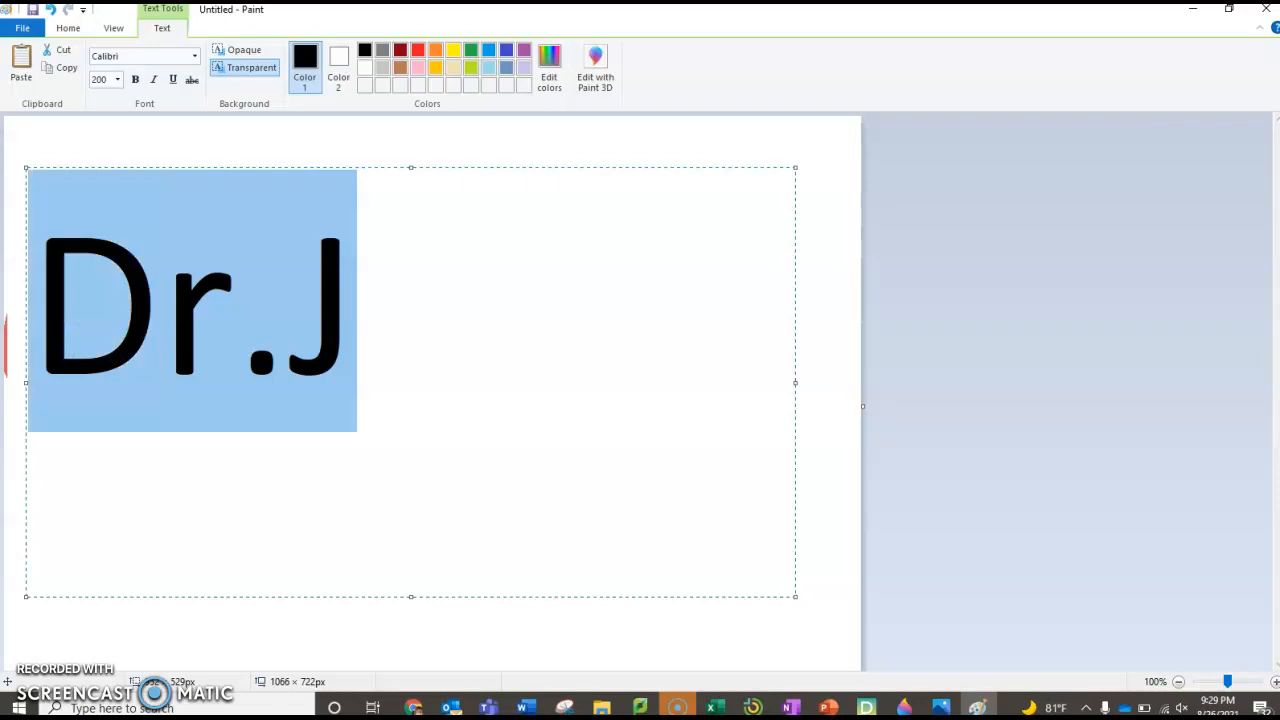
click(108, 84)
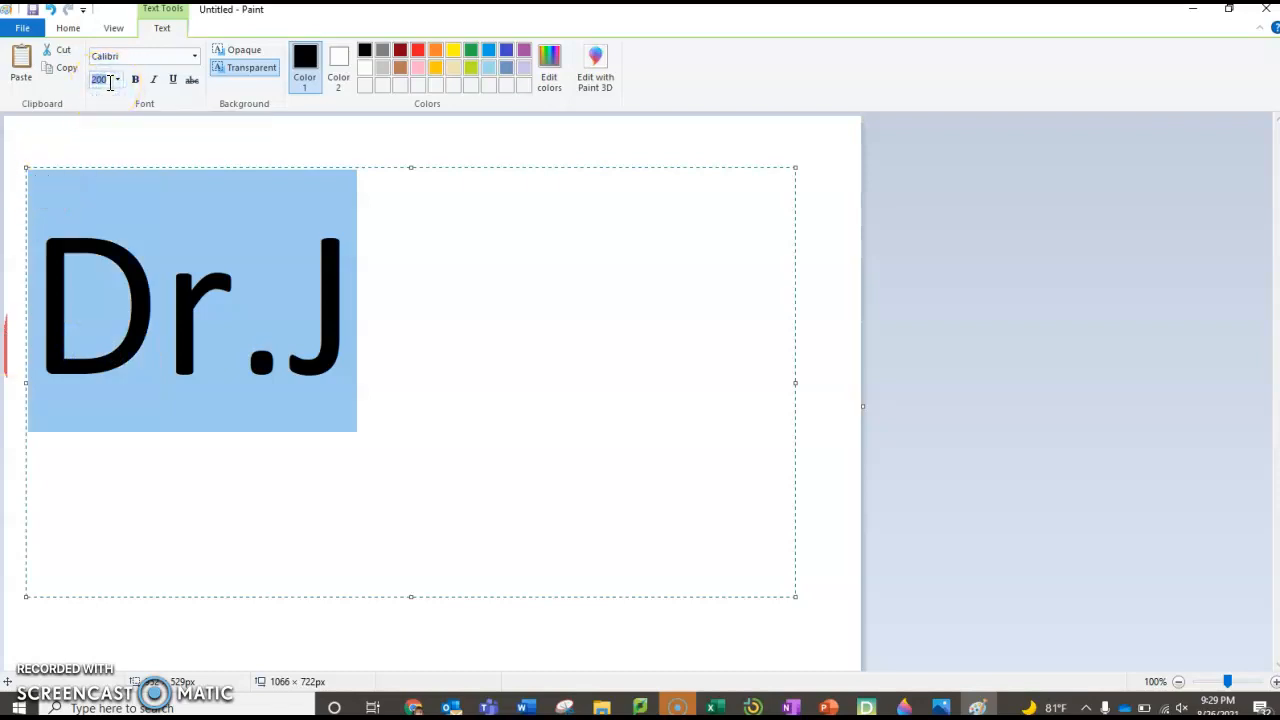
text(400)
key(Return)
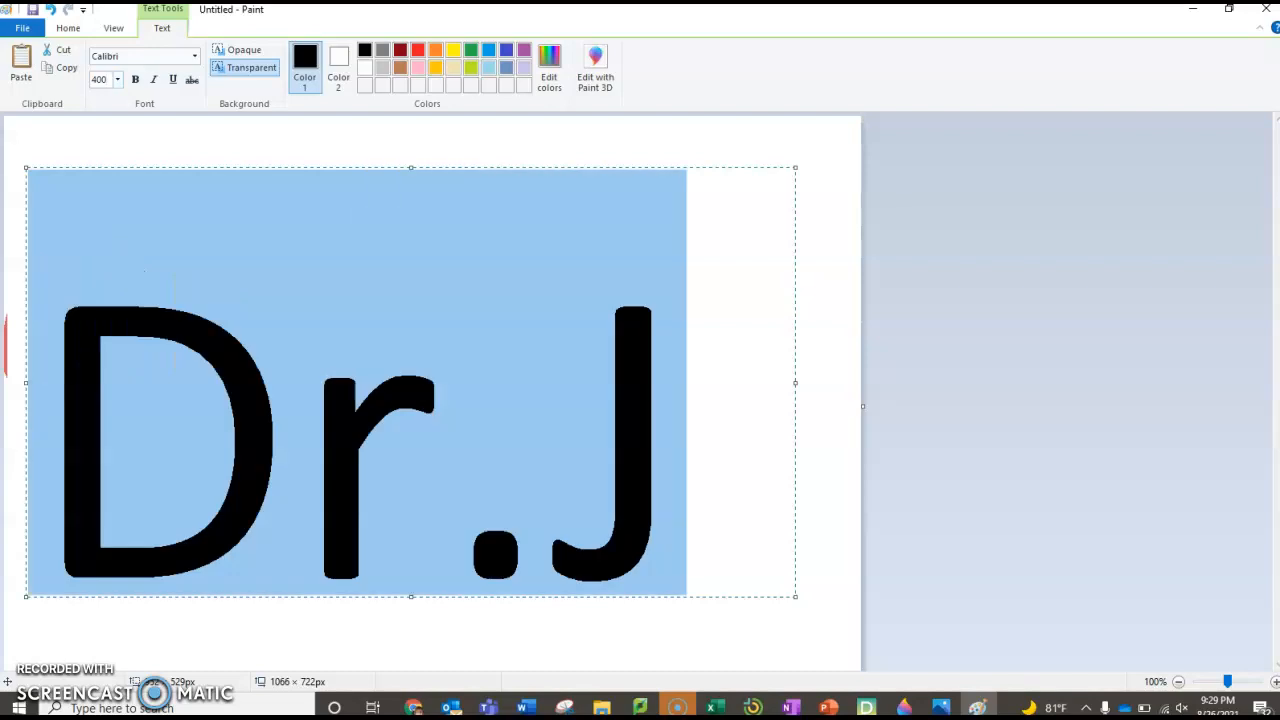
Change the selected text's font to Eras Bold ITC.
click(172, 60)
click(196, 56)
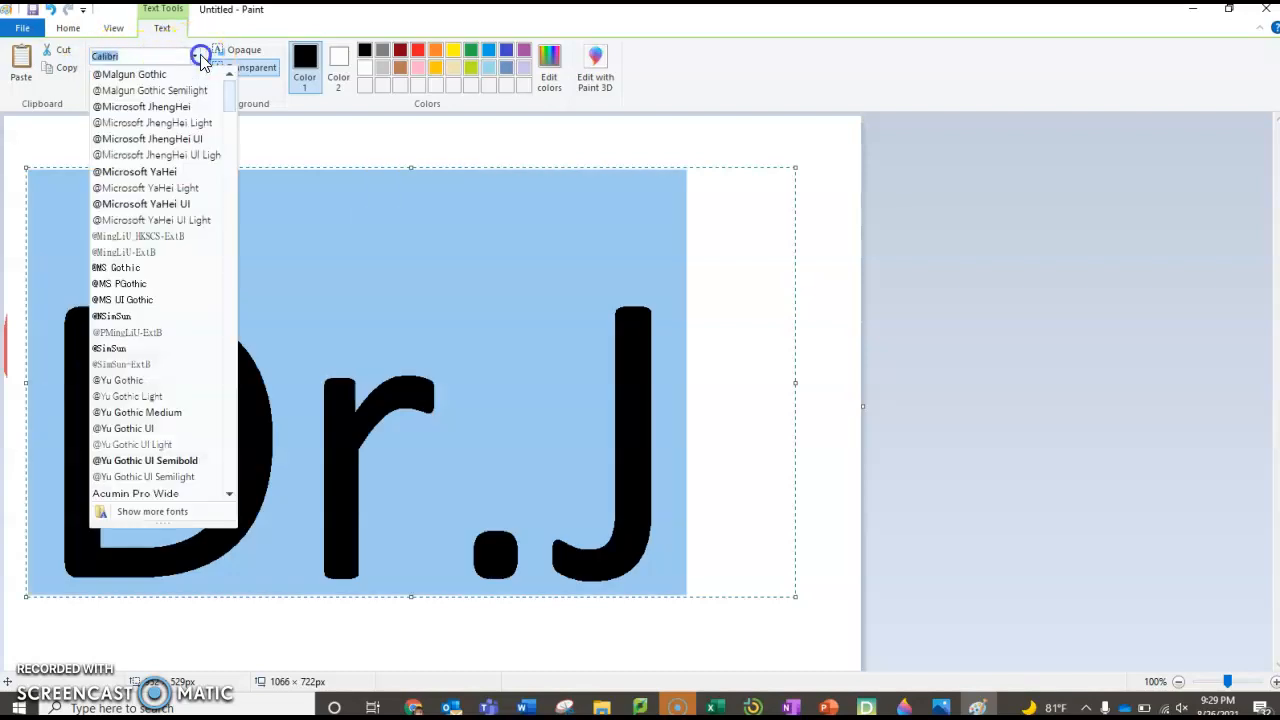
scroll(157, 343, down, 12)
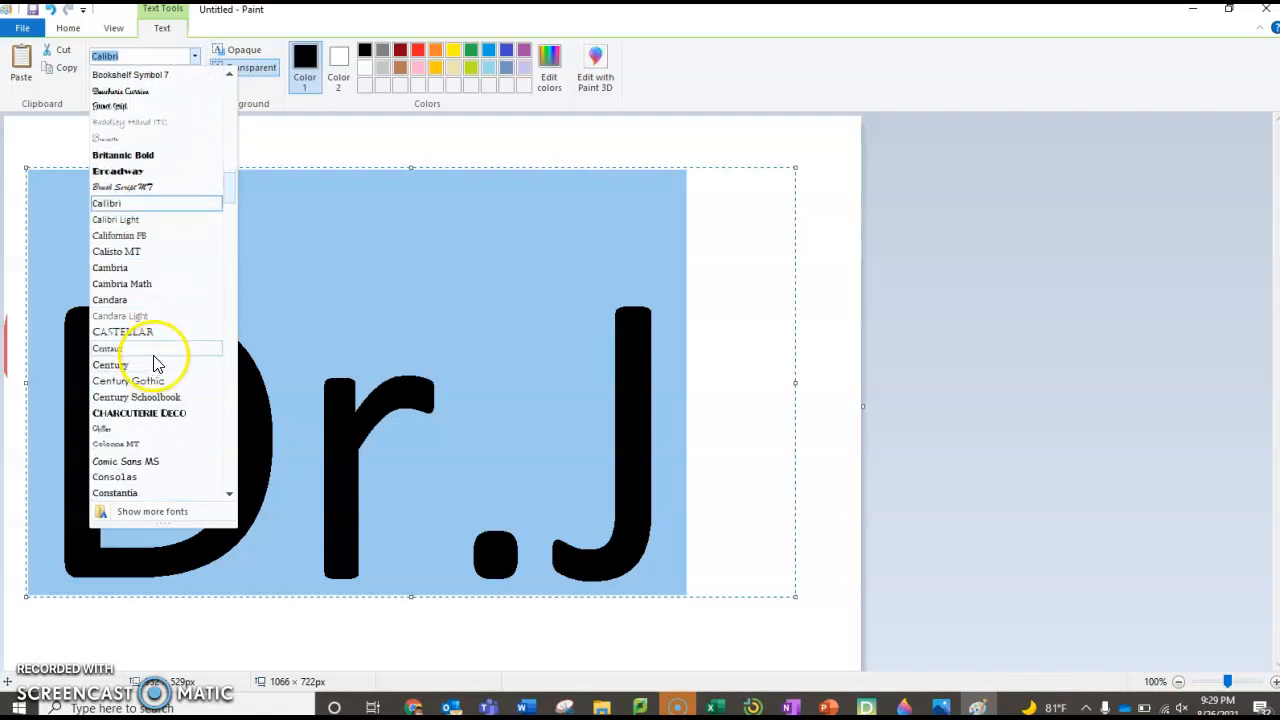
scroll(155, 365, down, 8)
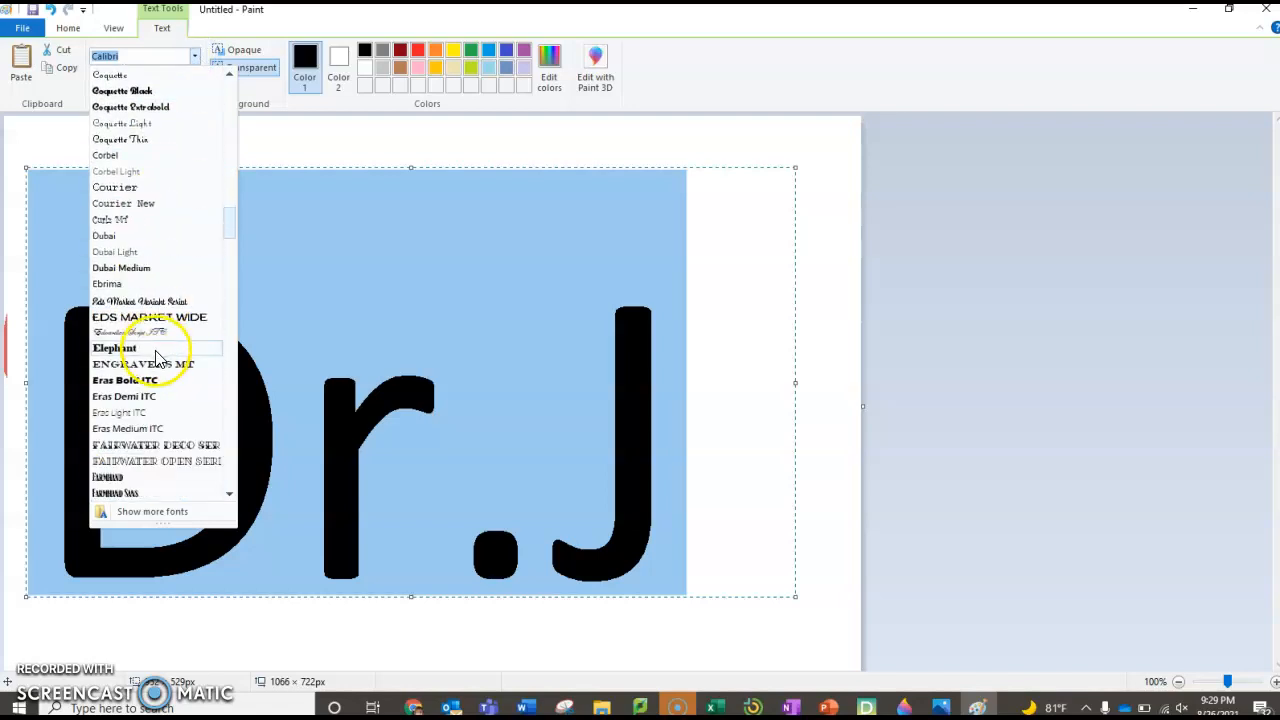
click(122, 237)
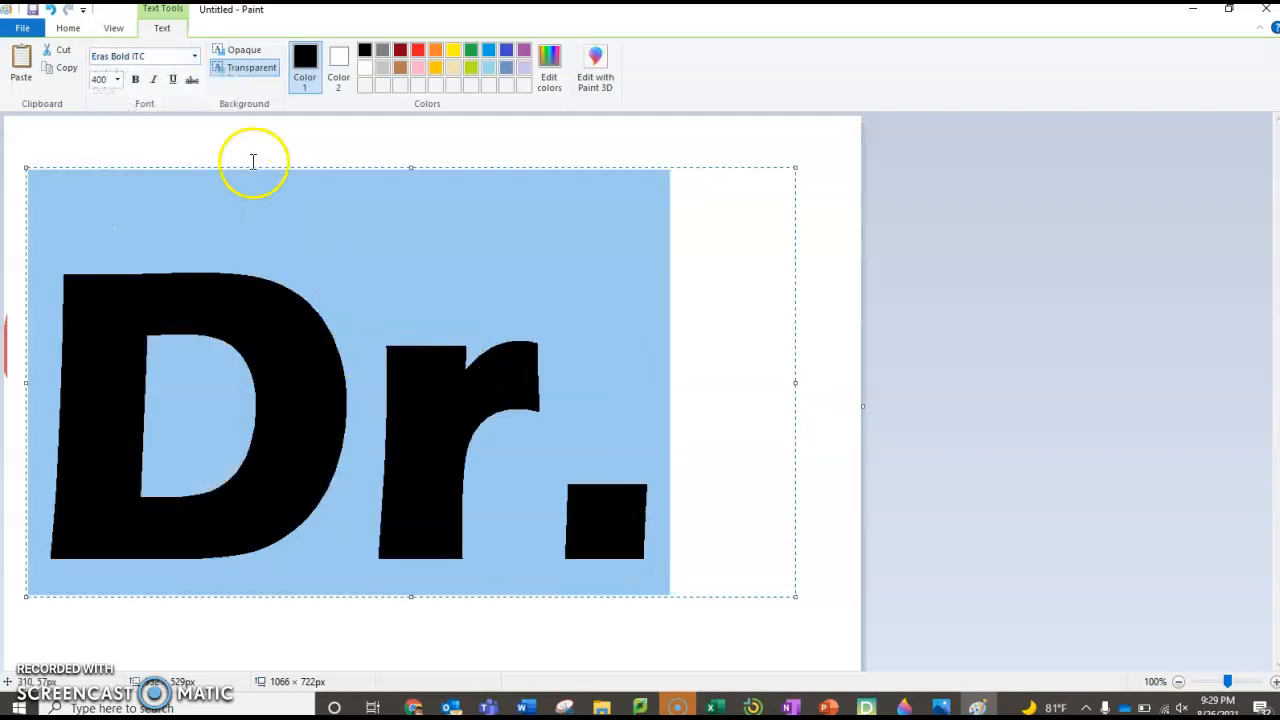
Set the nickname text's font size to 300 so it fits the text box, and deselect the text.
click(100, 79)
text(300)
key(Return)
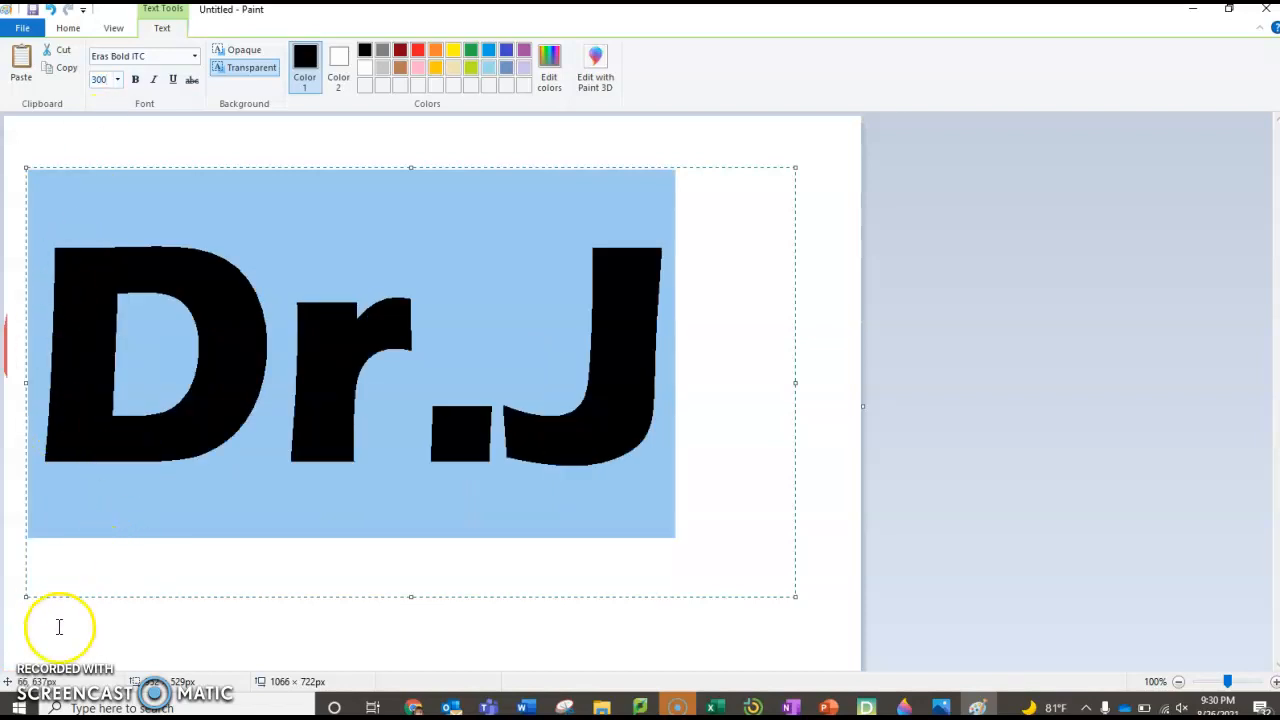
click(104, 567)
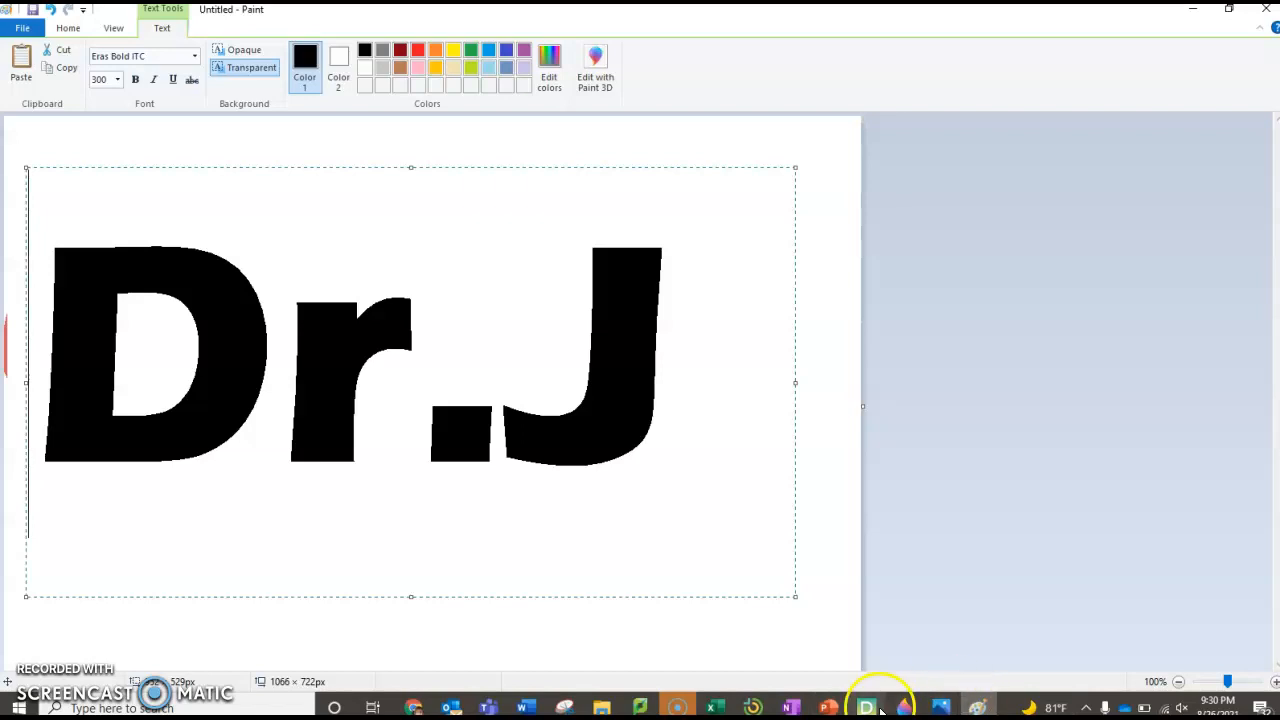
Switch to Photos and view the colorful name-art PNG example.
click(939, 707)
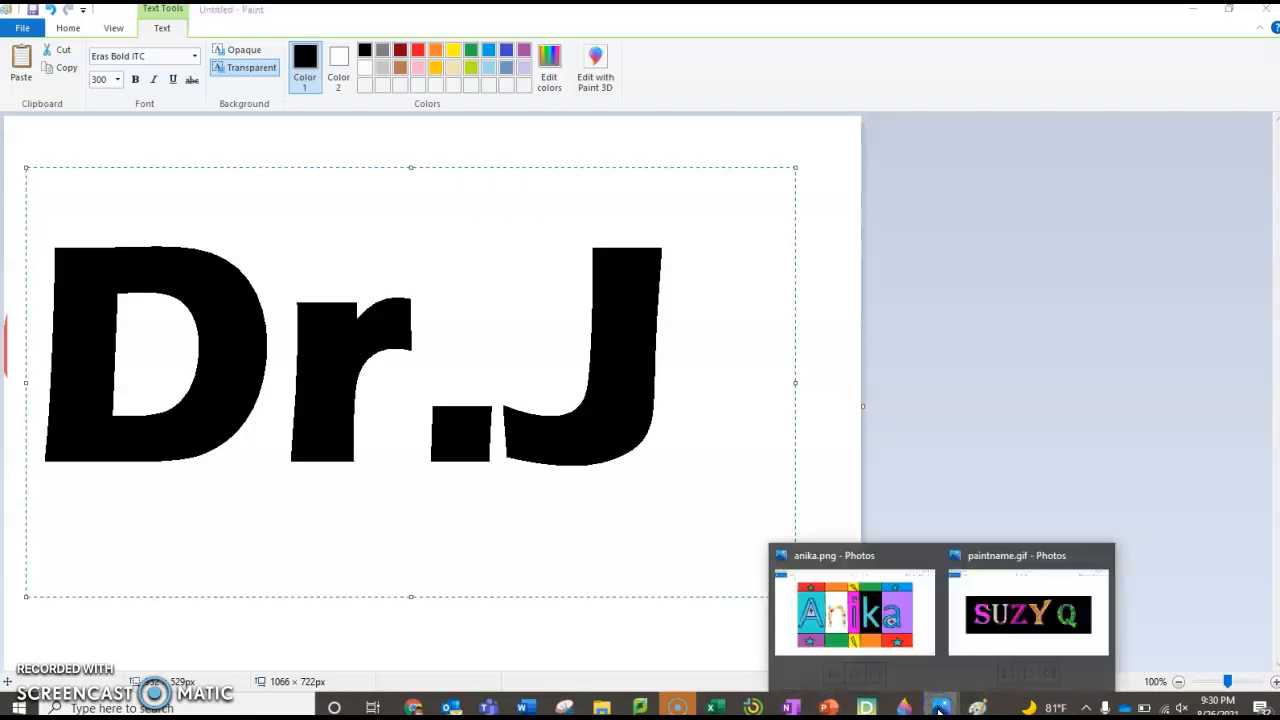
click(886, 634)
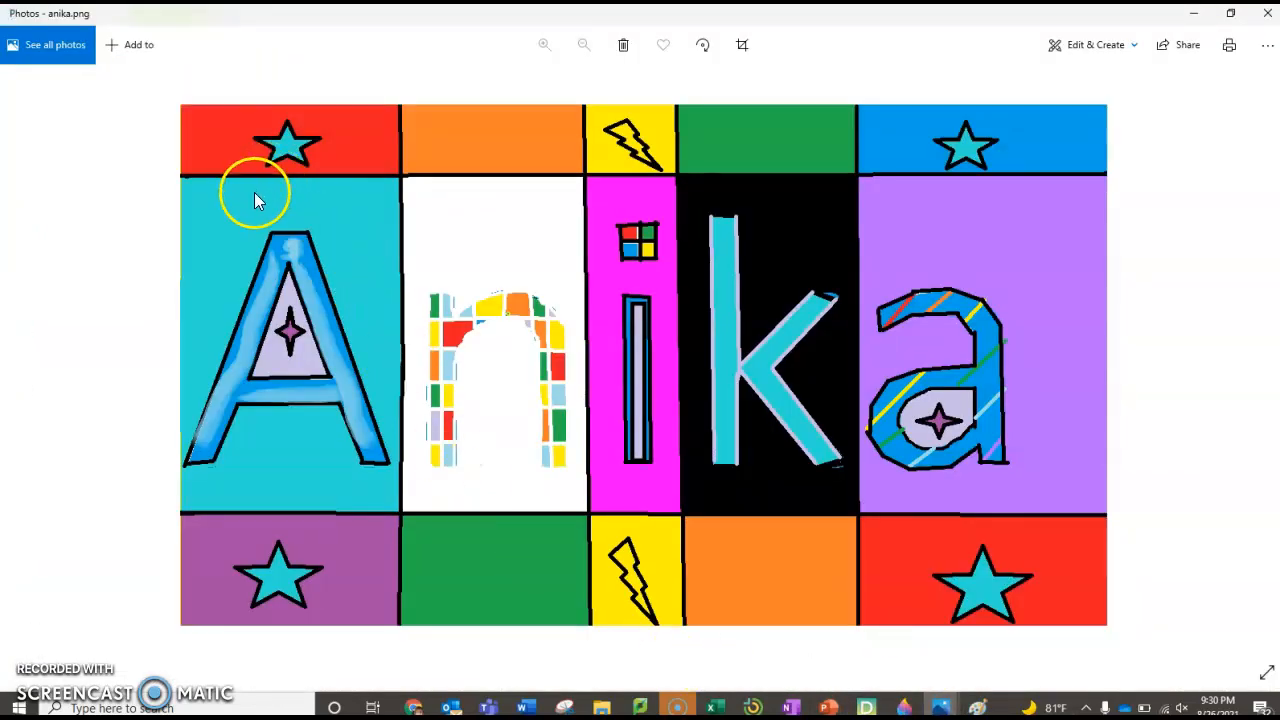